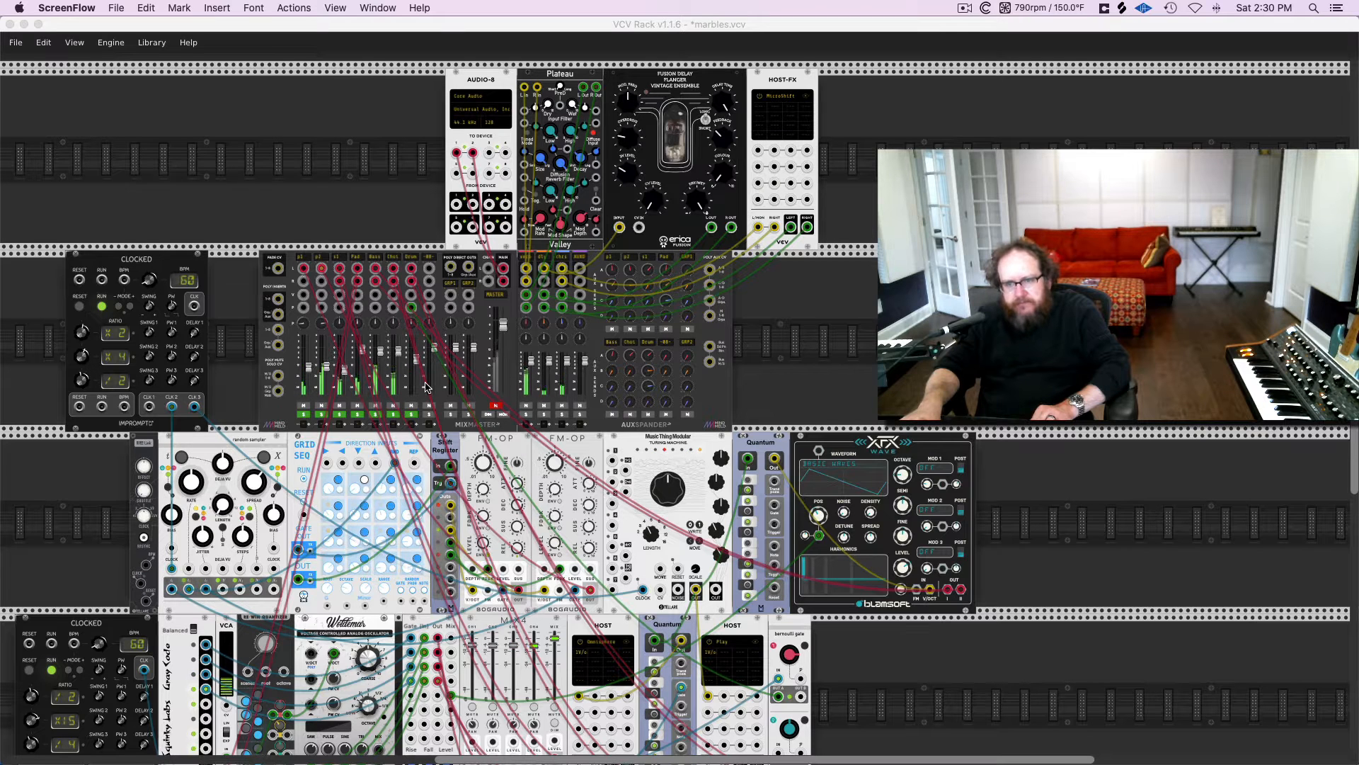
# Unmute the mixer's master channel, then lower the Bass level slightly and the Pad level to about -8.4 dB
pyautogui.click(494, 409)
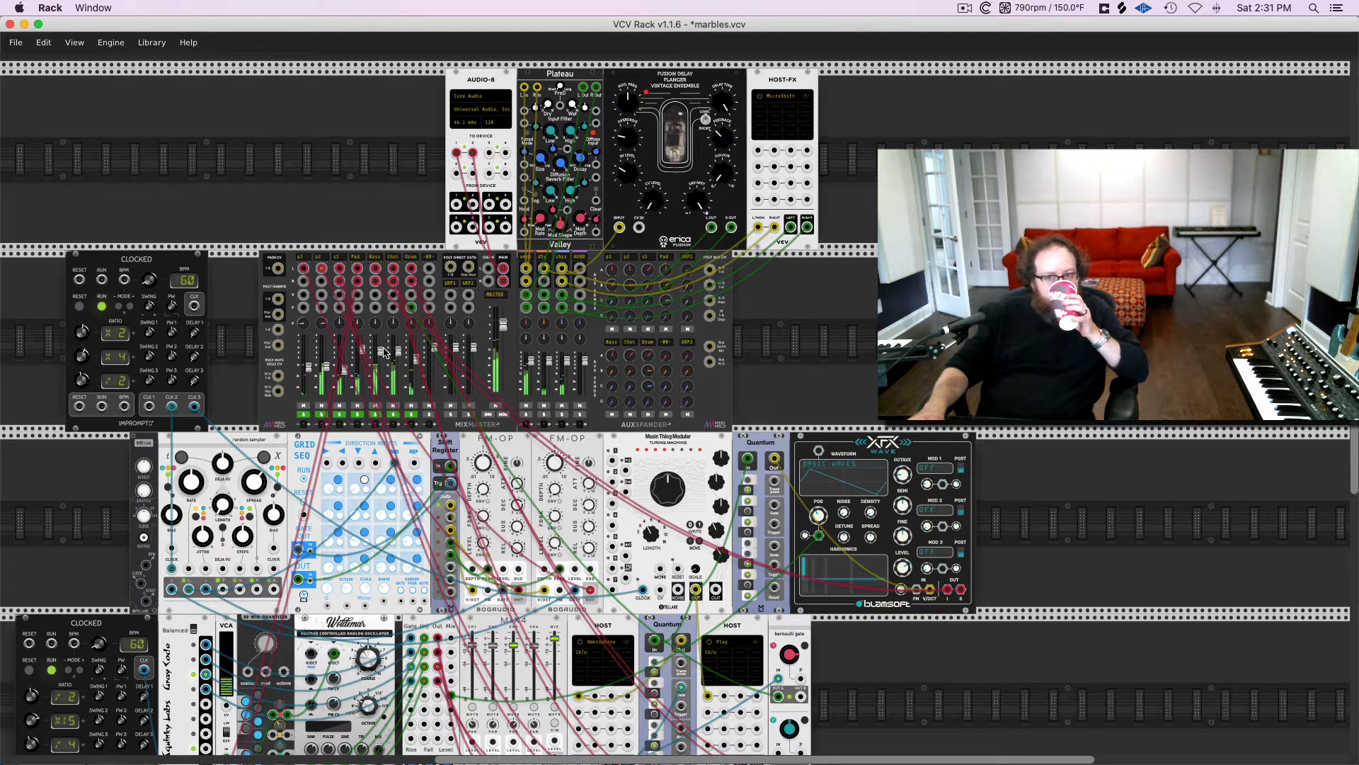
pyautogui.moveTo(383, 354)
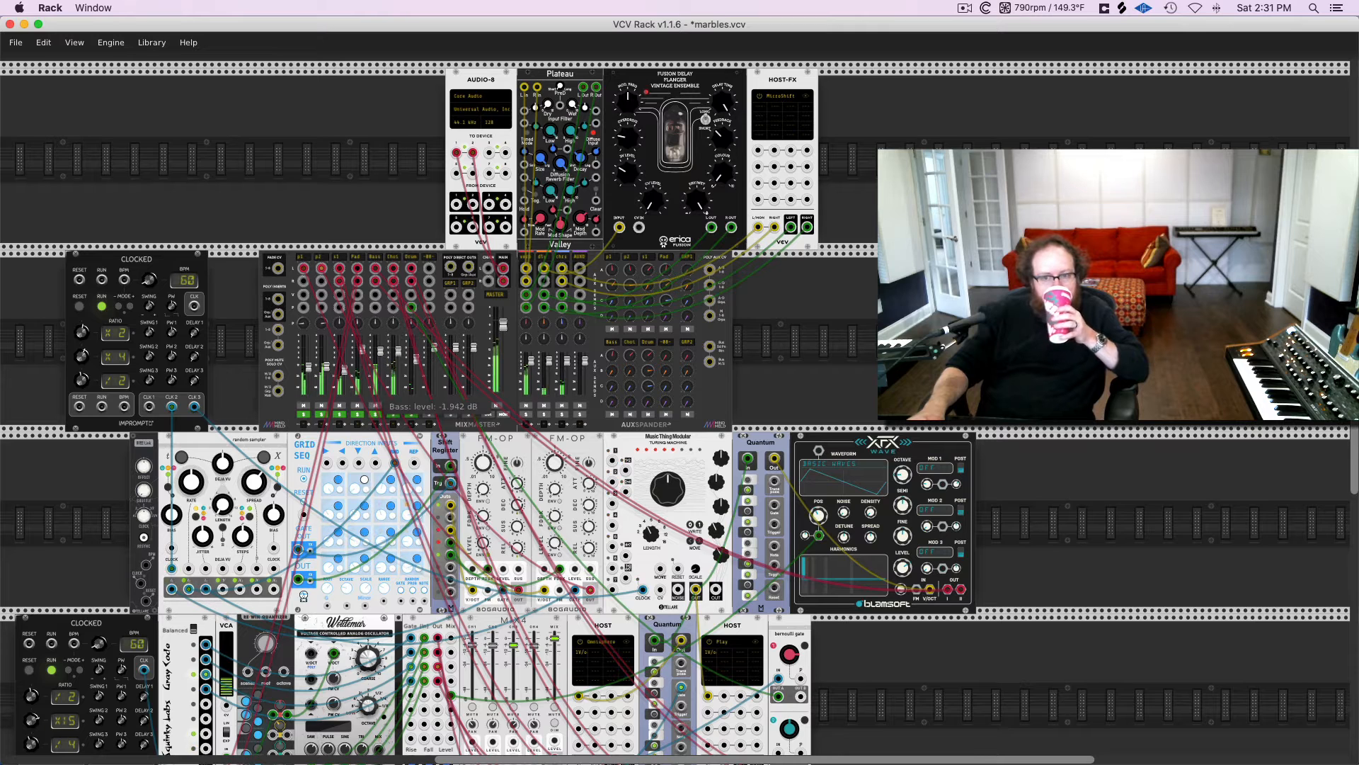
pyautogui.moveTo(383, 353); pyautogui.dragTo(383, 359)
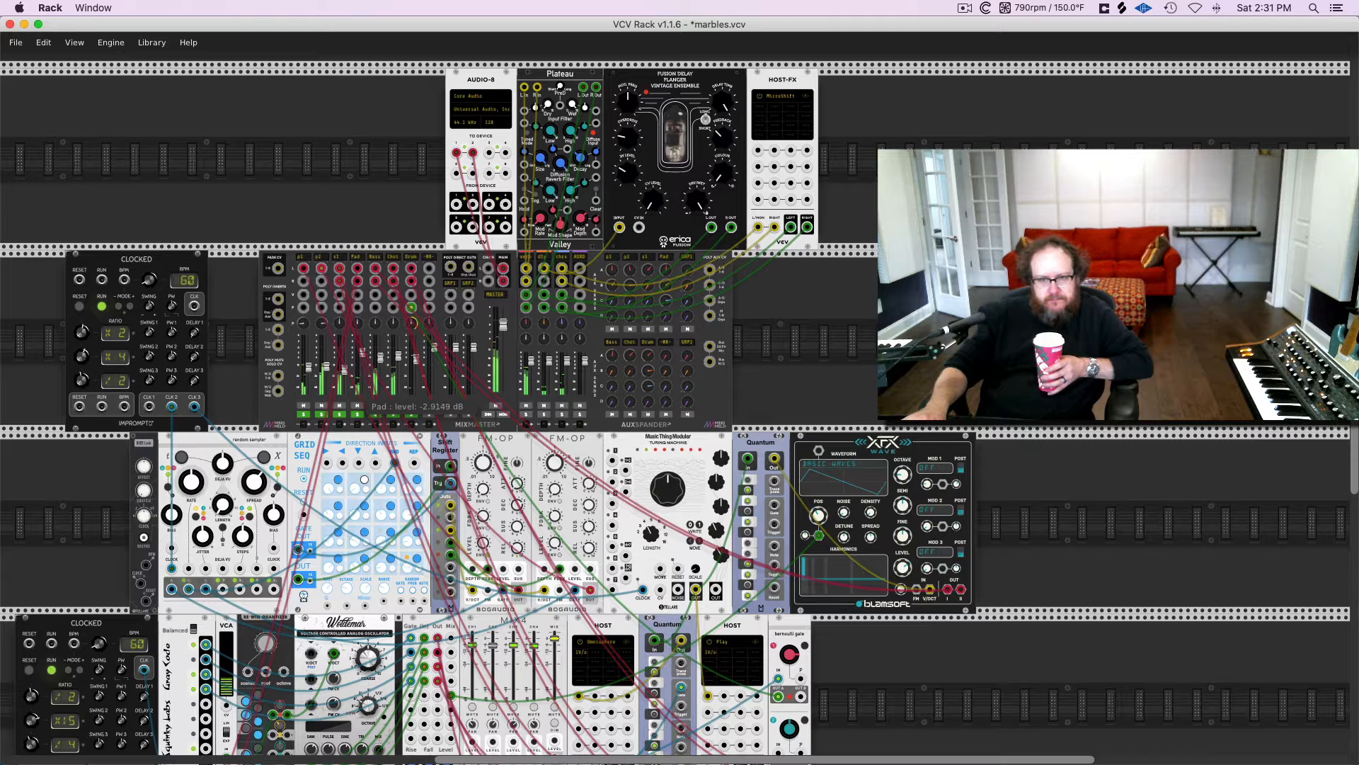
pyautogui.moveTo(361, 350); pyautogui.dragTo(361, 353)
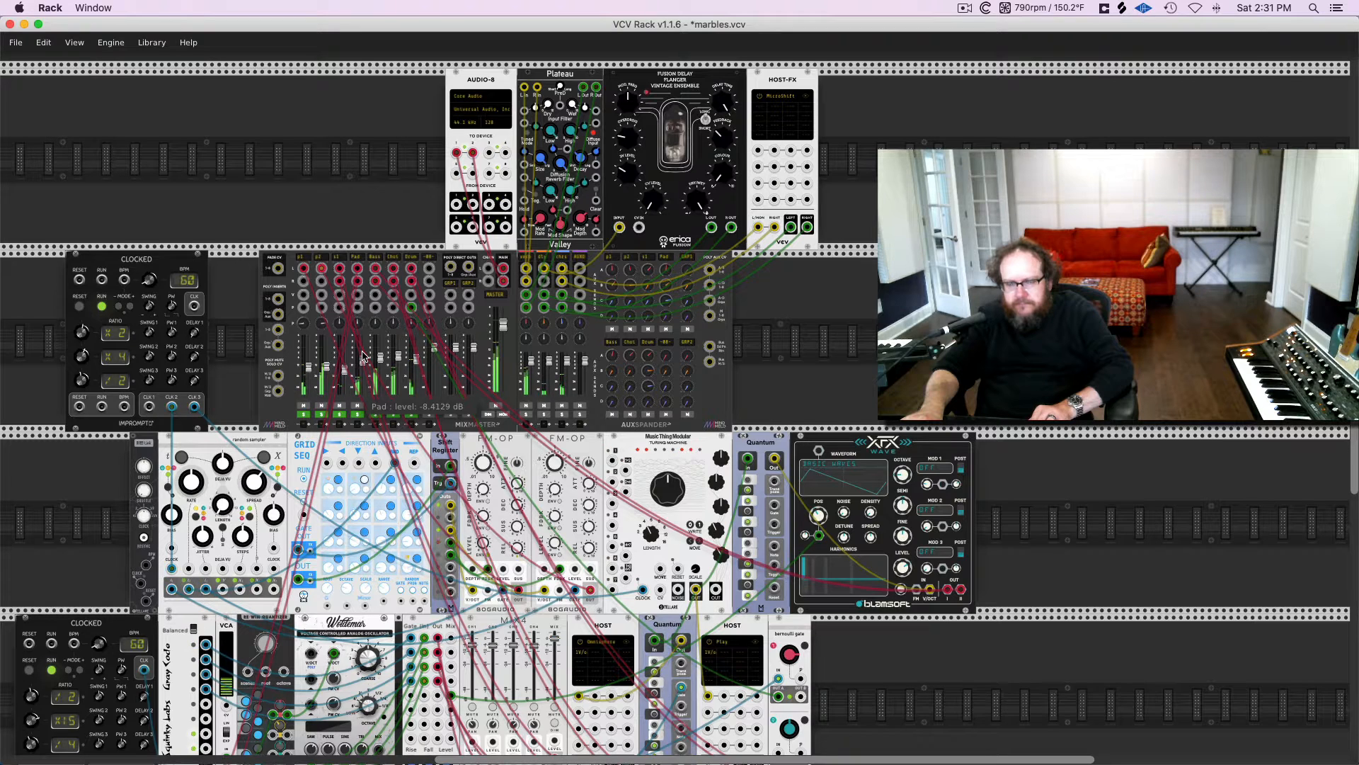
# Look over the patch's module rows, then mute the mixer's master channel
pyautogui.scroll(-2, 362, 353)
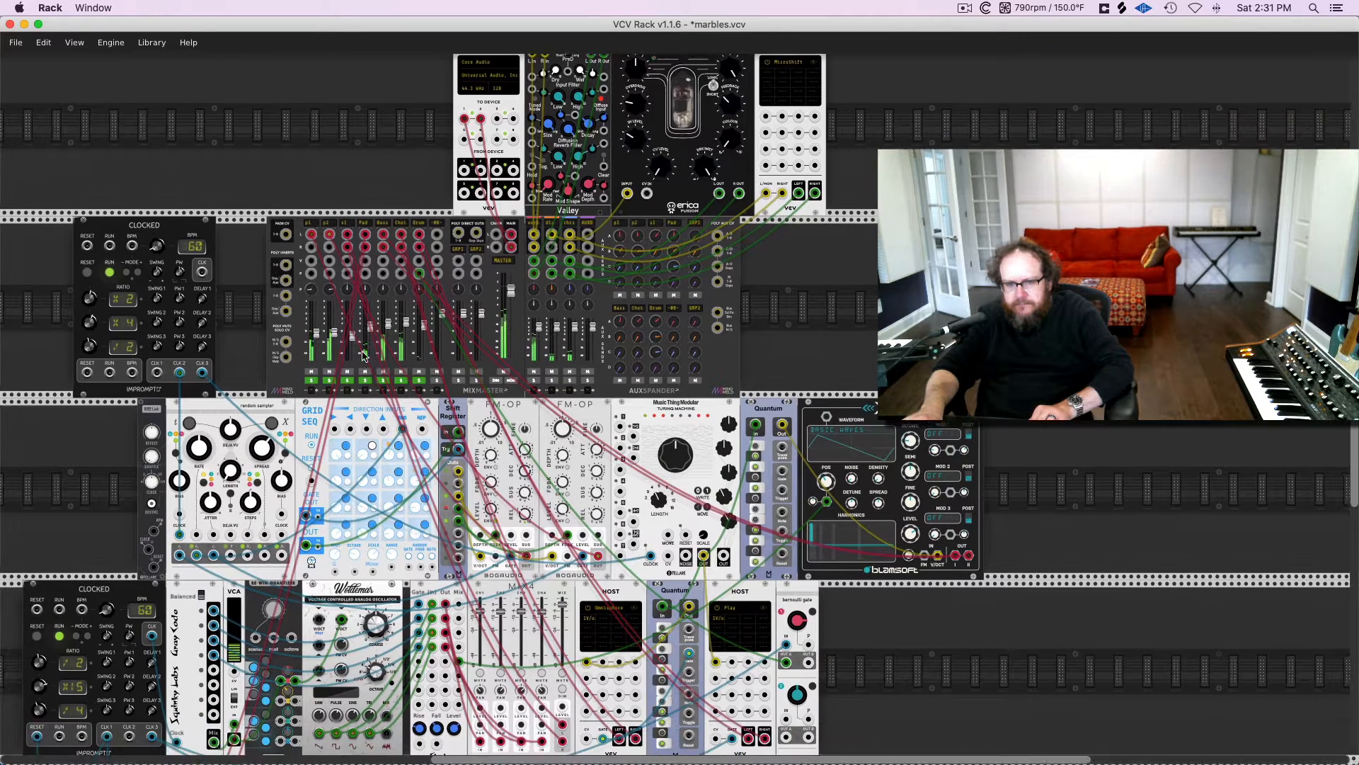
pyautogui.scroll(-5, 362, 355)
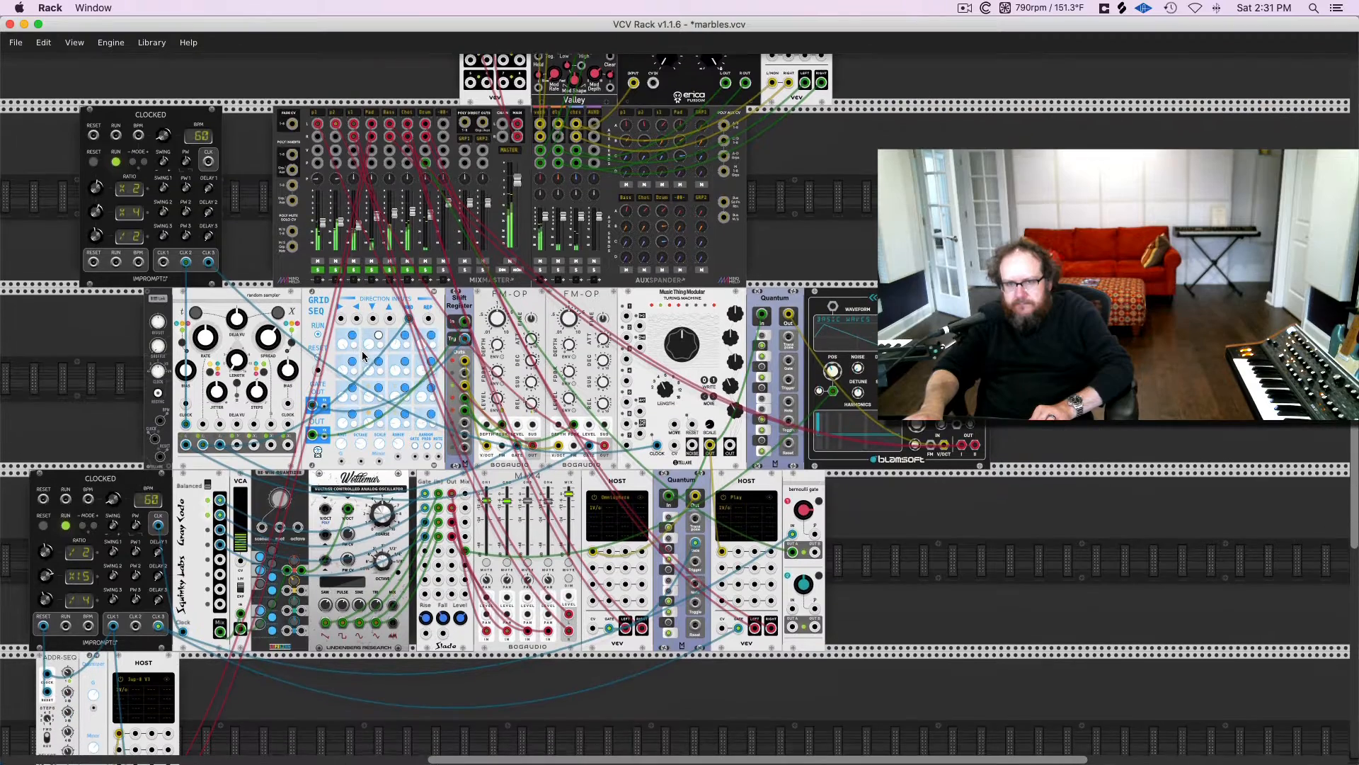
pyautogui.scroll(-1, 362, 357)
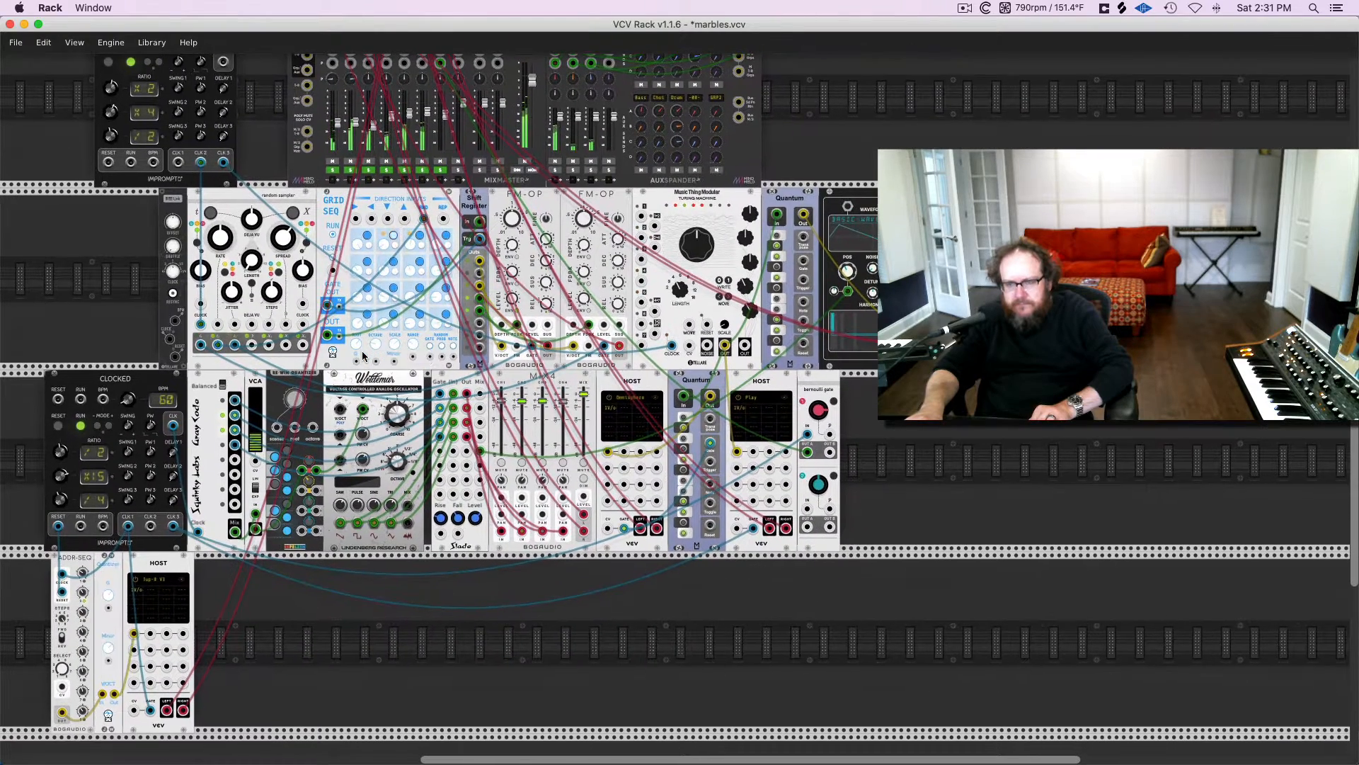
pyautogui.scroll(1, 362, 356)
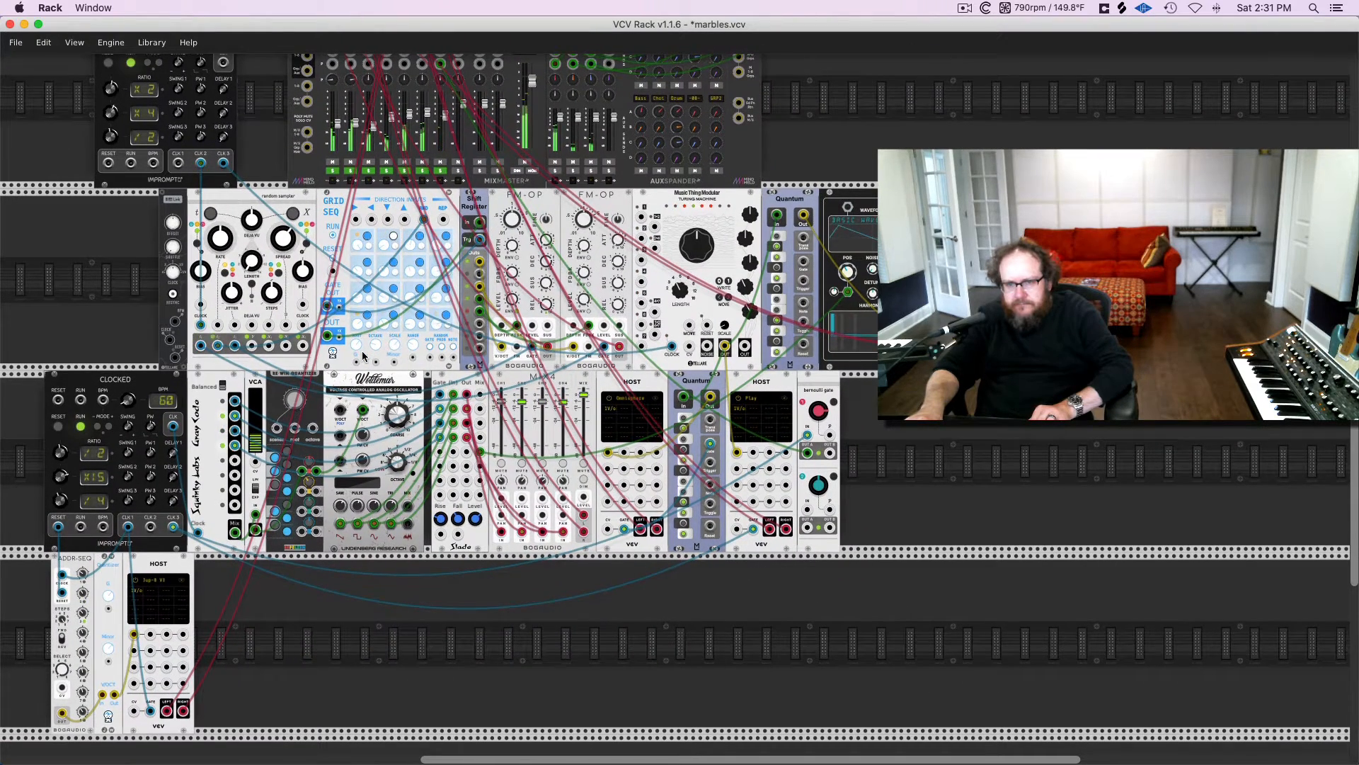
pyautogui.scroll(1, 363, 357)
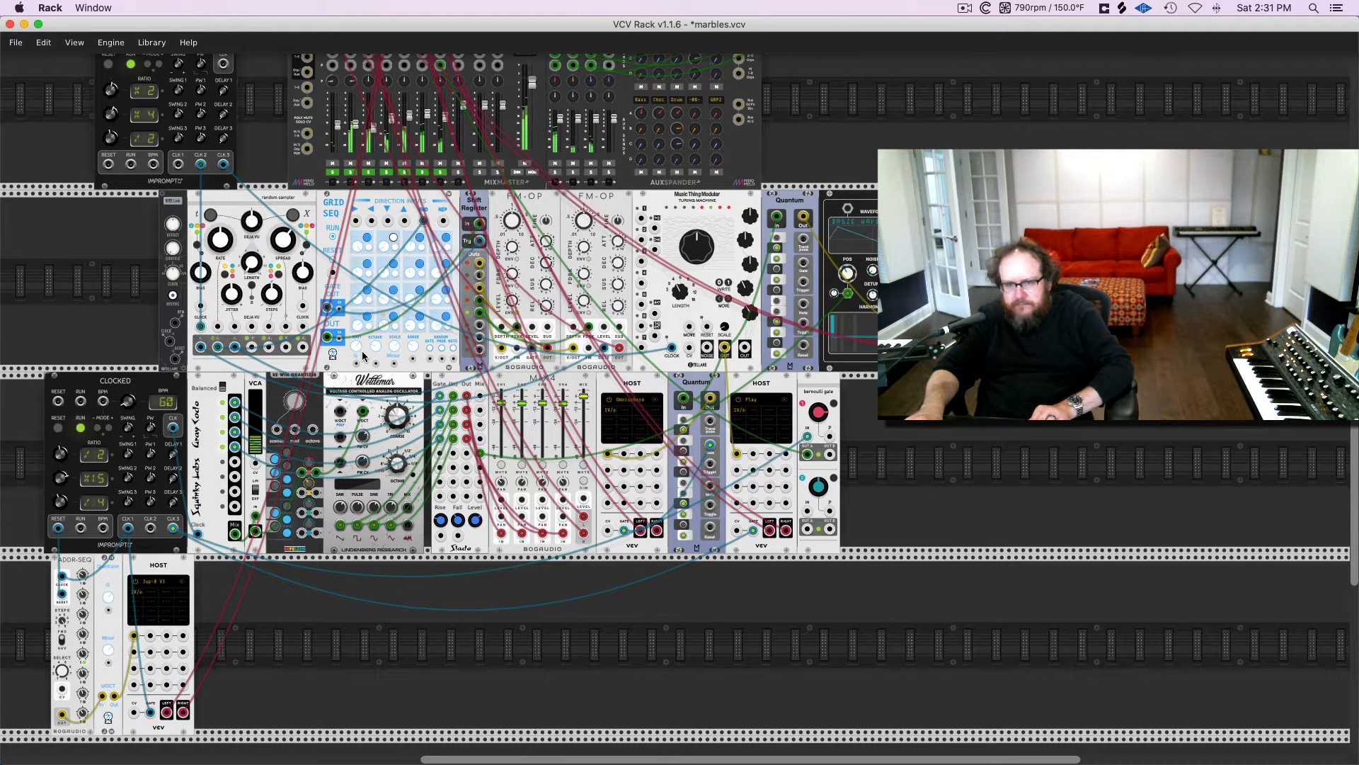
pyautogui.scroll(5, 363, 357)
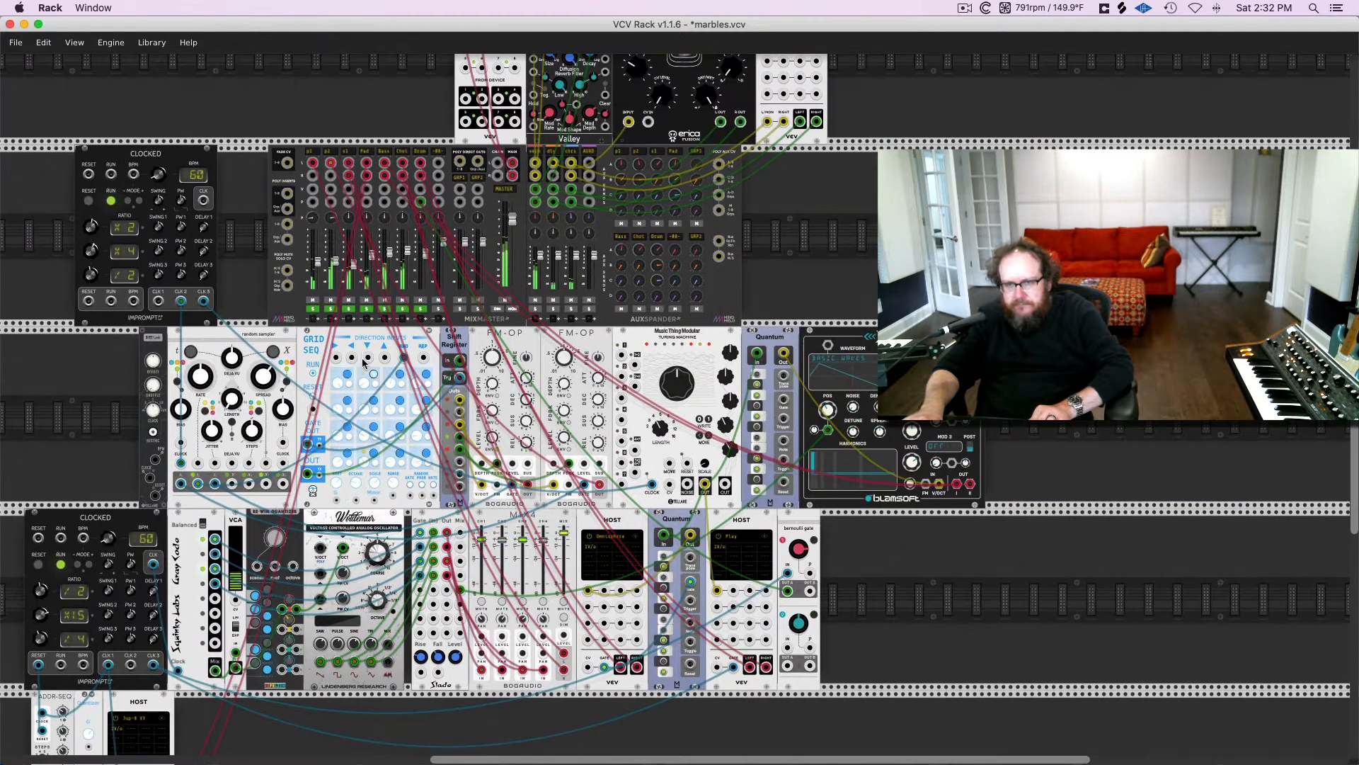
pyautogui.click(506, 301)
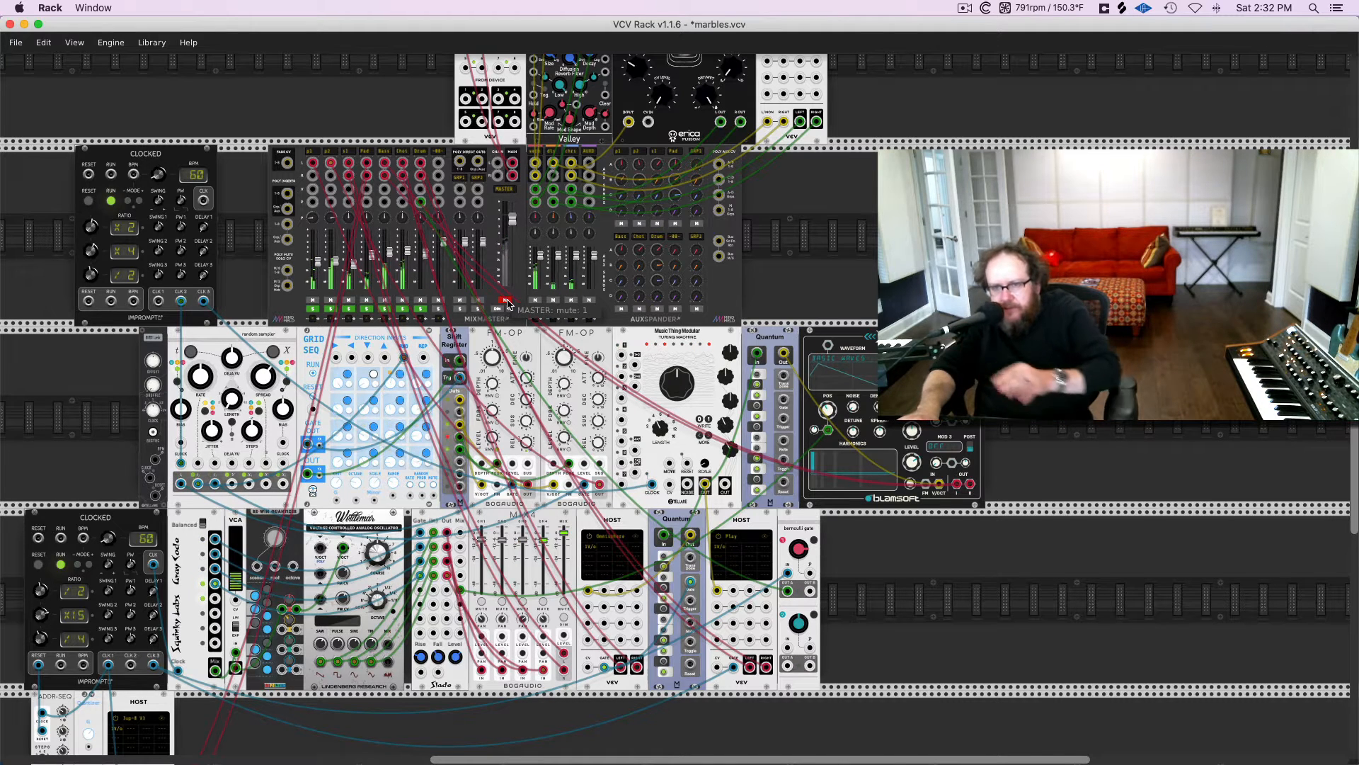
# Unmute the master channel and mute channels p1, p2, s1, Pad, Bass, Choi and Drum individually
pyautogui.scroll(3, 458, 261)
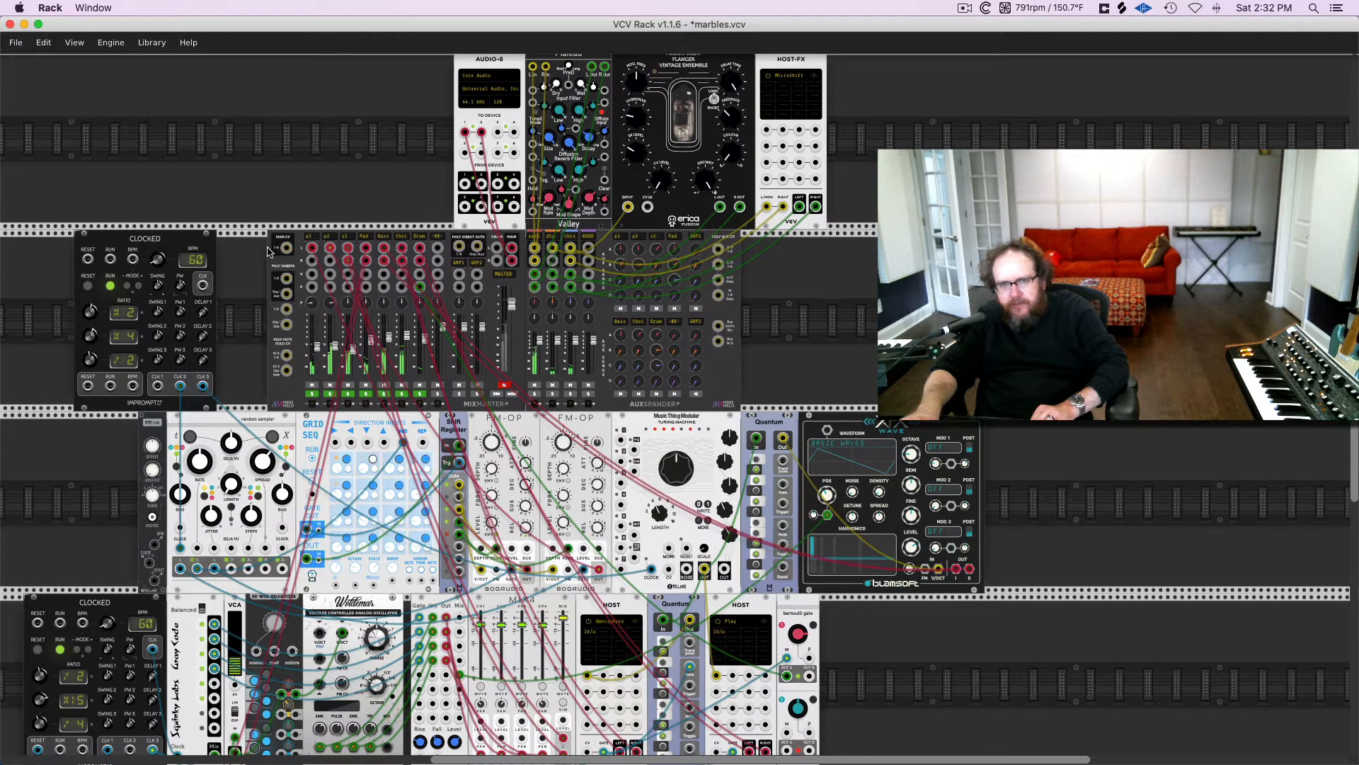
pyautogui.scroll(2, 269, 252)
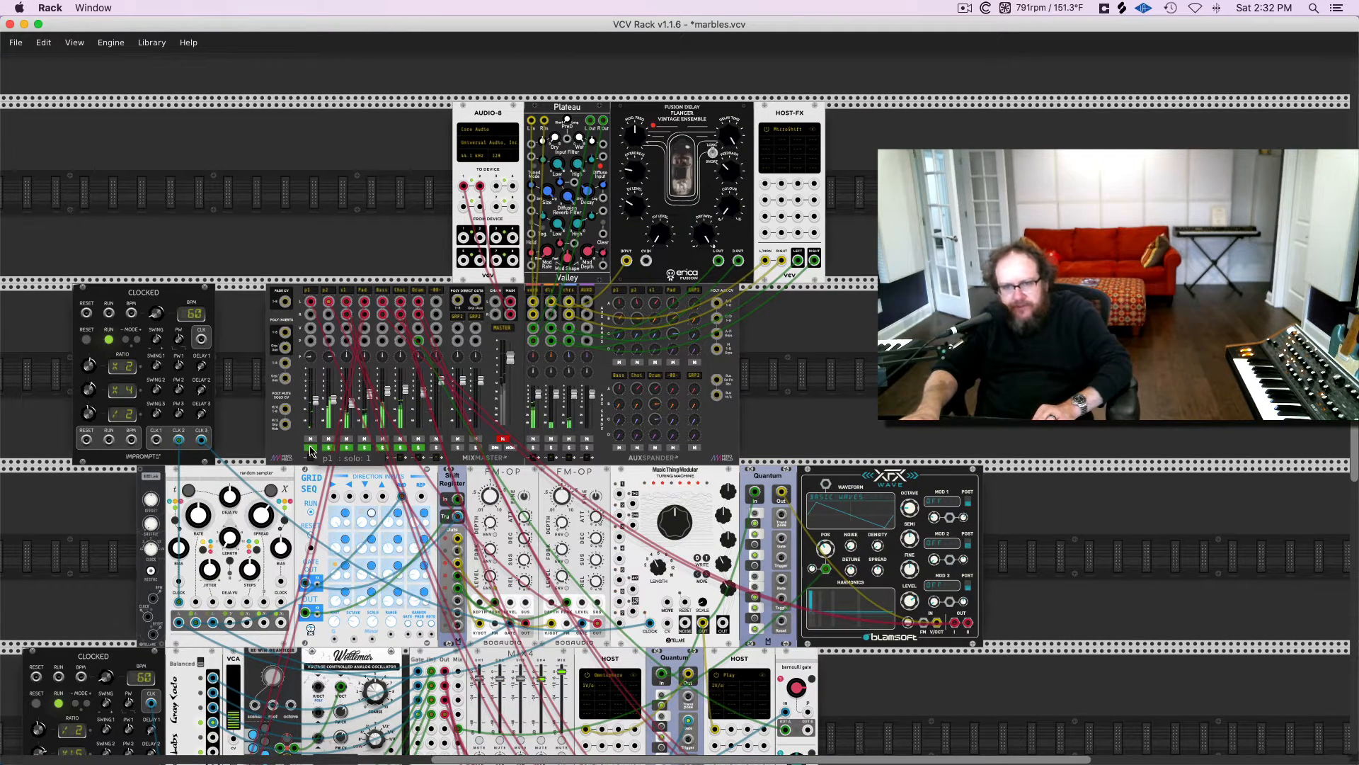
pyautogui.click(503, 438)
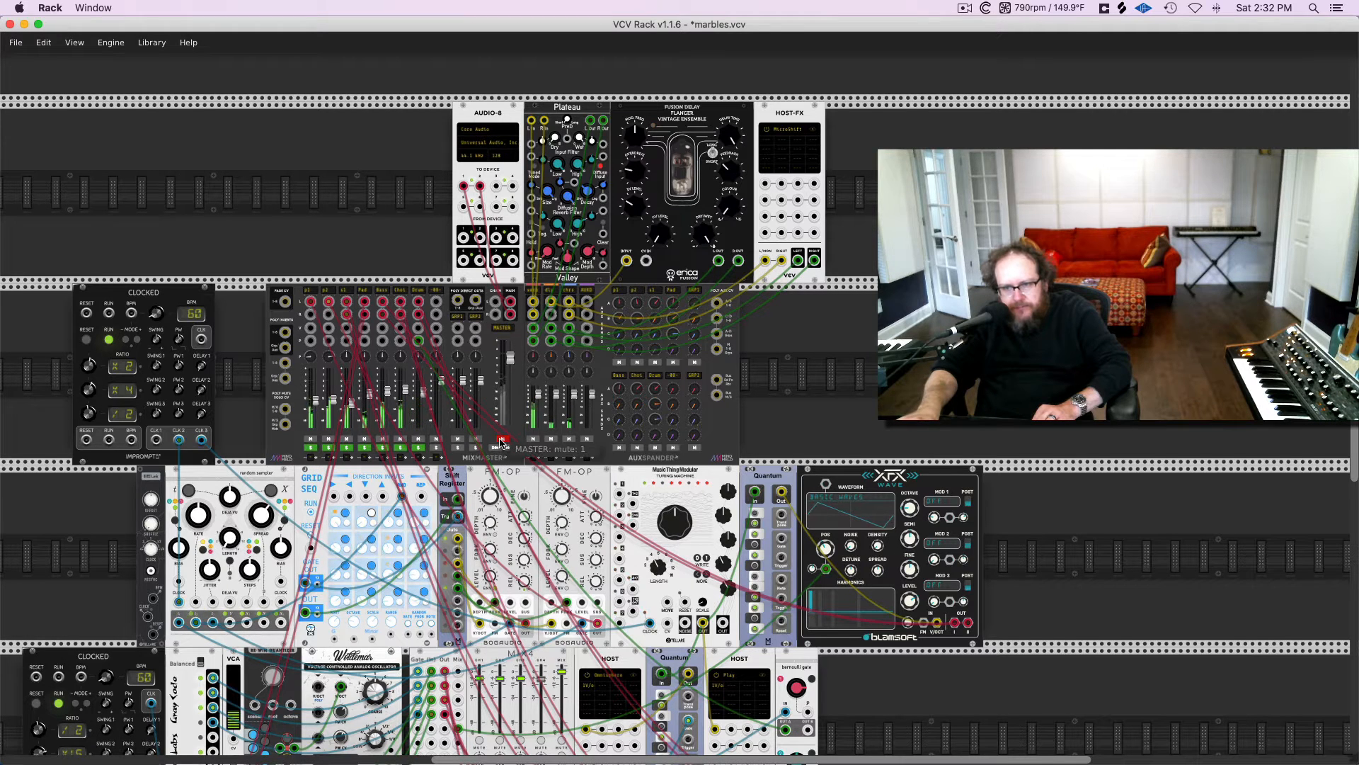
pyautogui.click(310, 439)
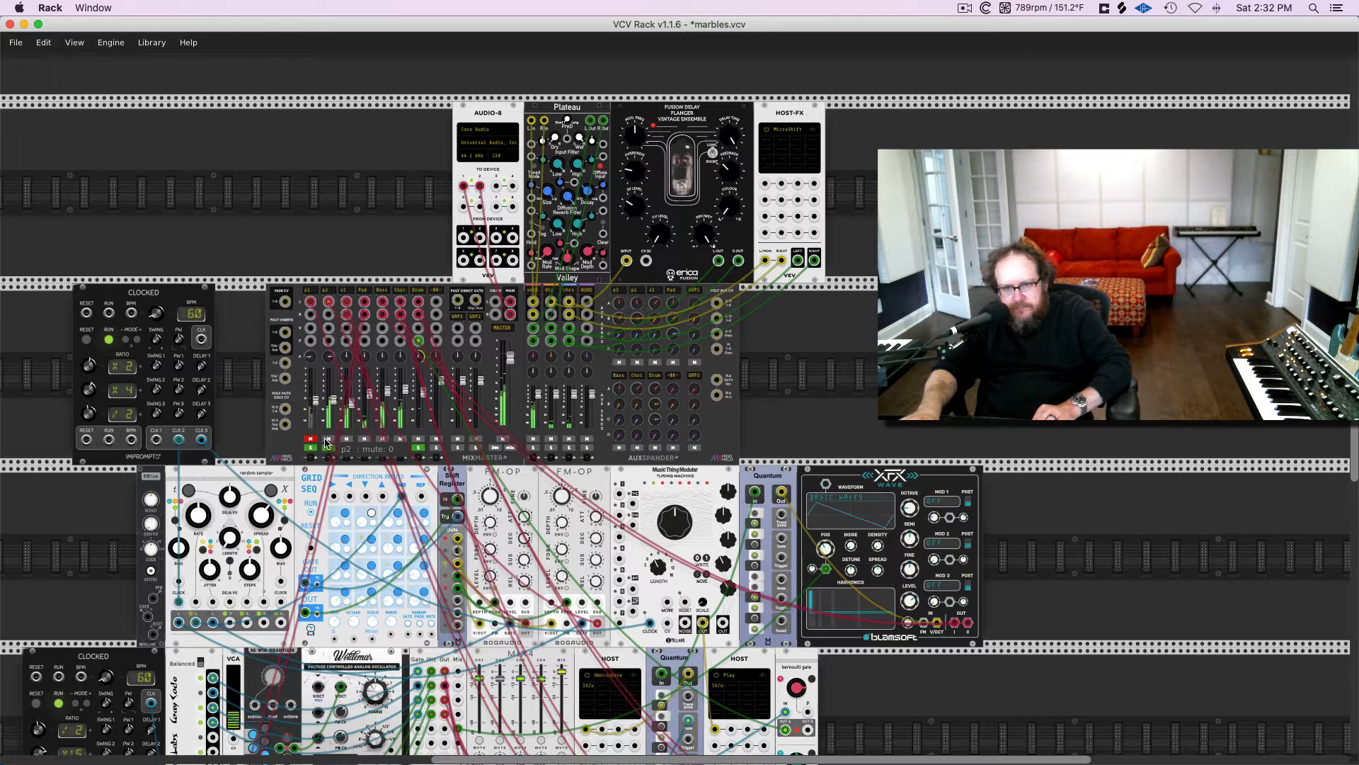
pyautogui.click(328, 439)
pyautogui.click(346, 439)
pyautogui.click(363, 439)
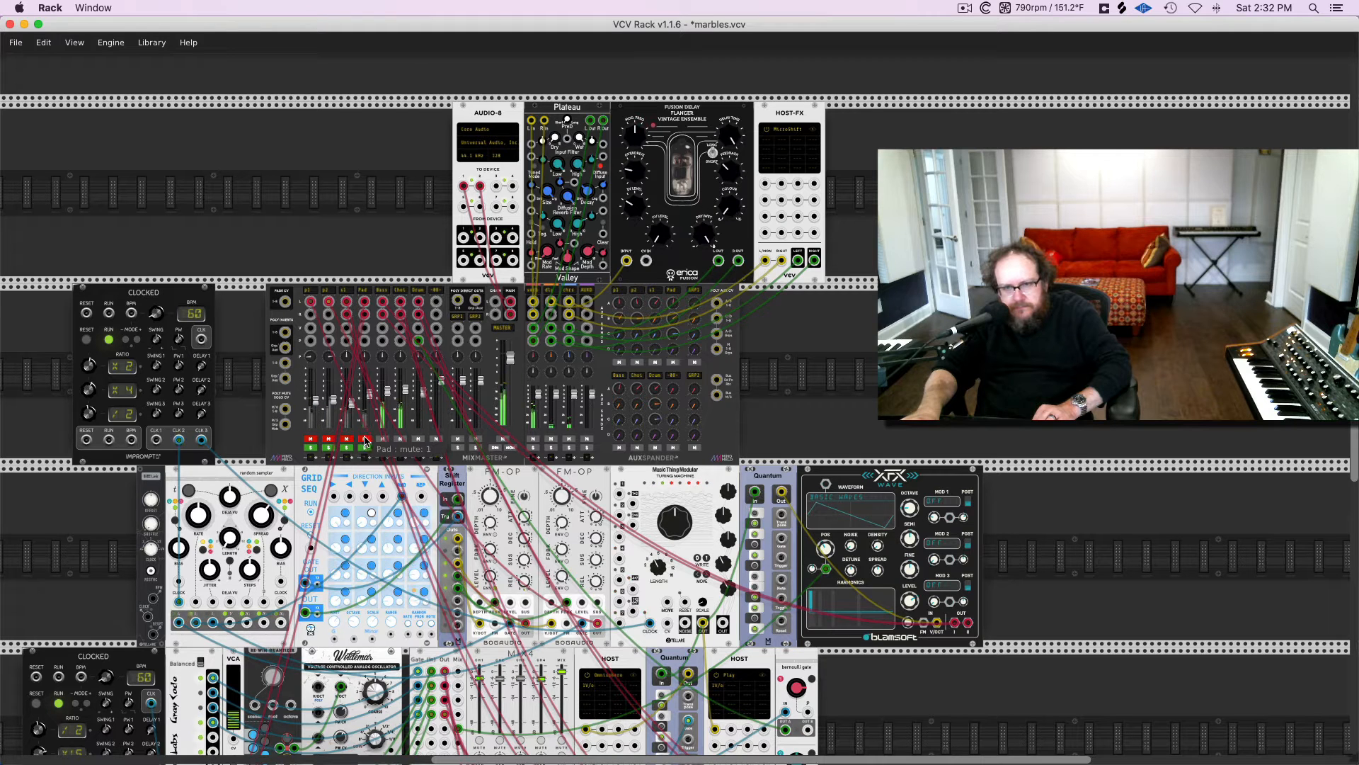
pyautogui.click(382, 439)
pyautogui.click(400, 439)
pyautogui.click(417, 439)
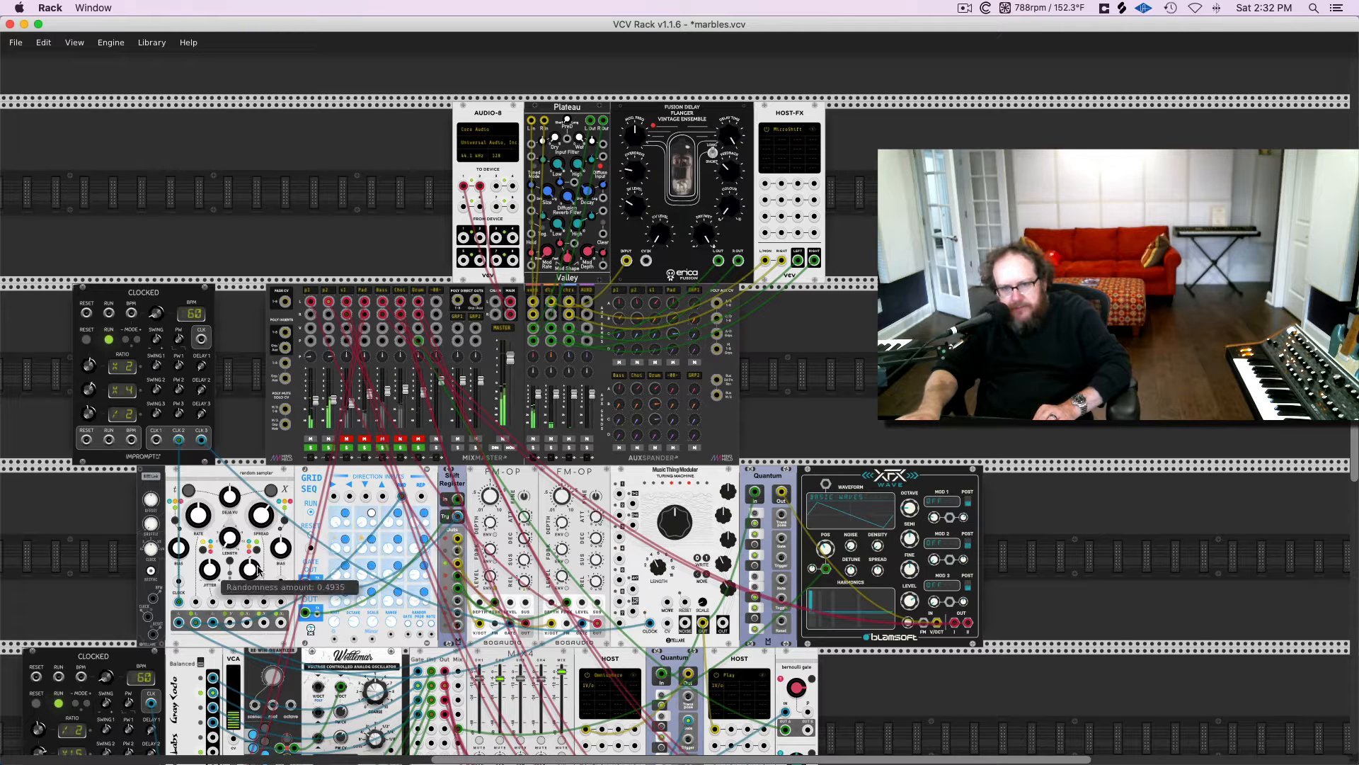
# Lower the cable opacity to 14.8% and mute the mixer's p2 channel
pyautogui.click(75, 42)
pyautogui.moveTo(136, 123); pyautogui.dragTo(120, 123)
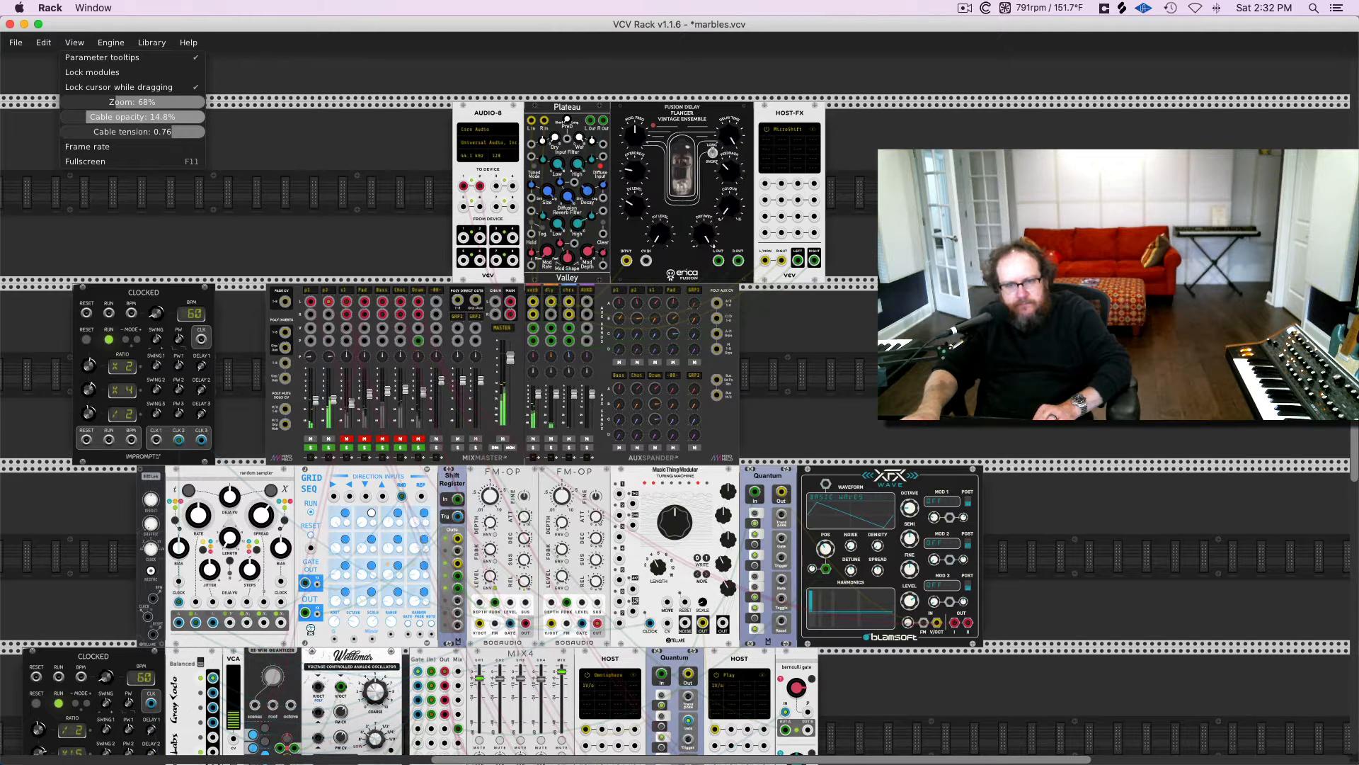
pyautogui.click(327, 445)
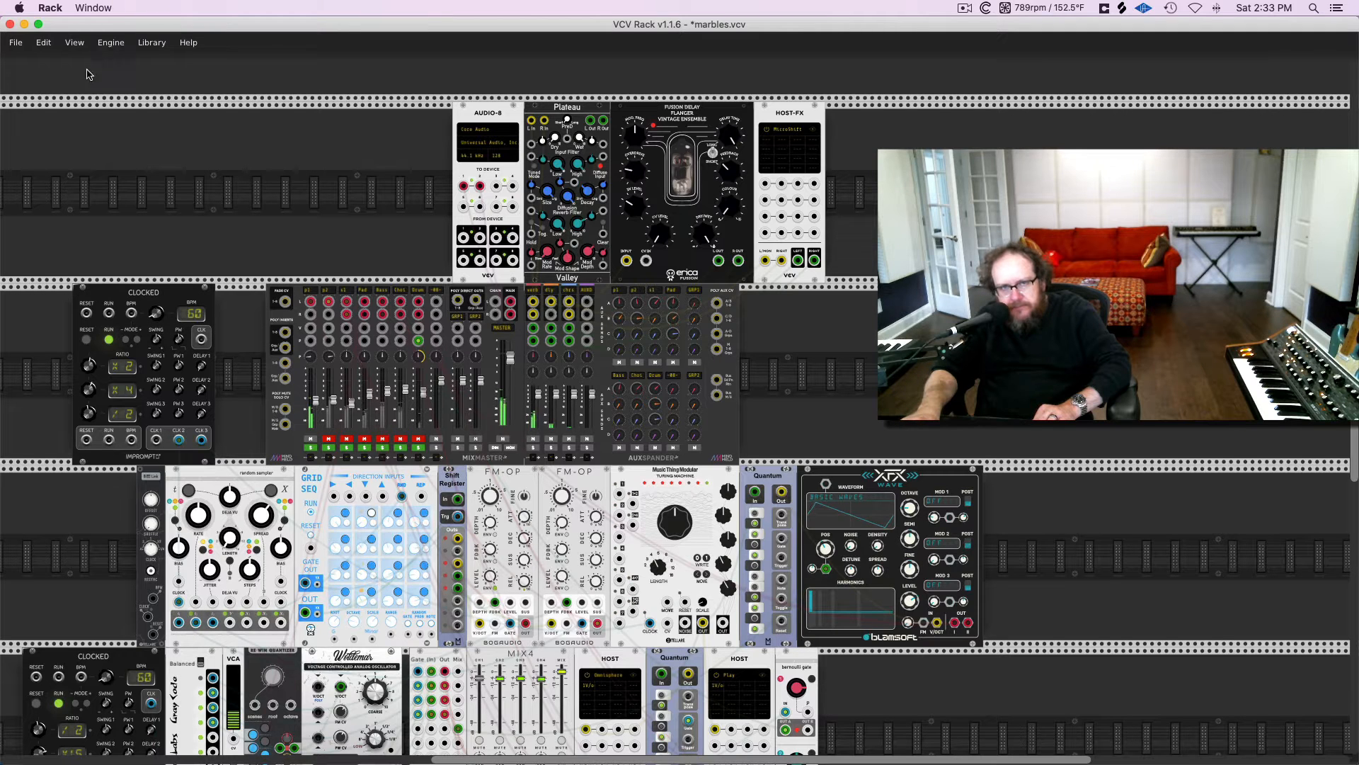
# Raise the cable opacity to 69.1% and mute the mixer's p1 channel
pyautogui.click(74, 42)
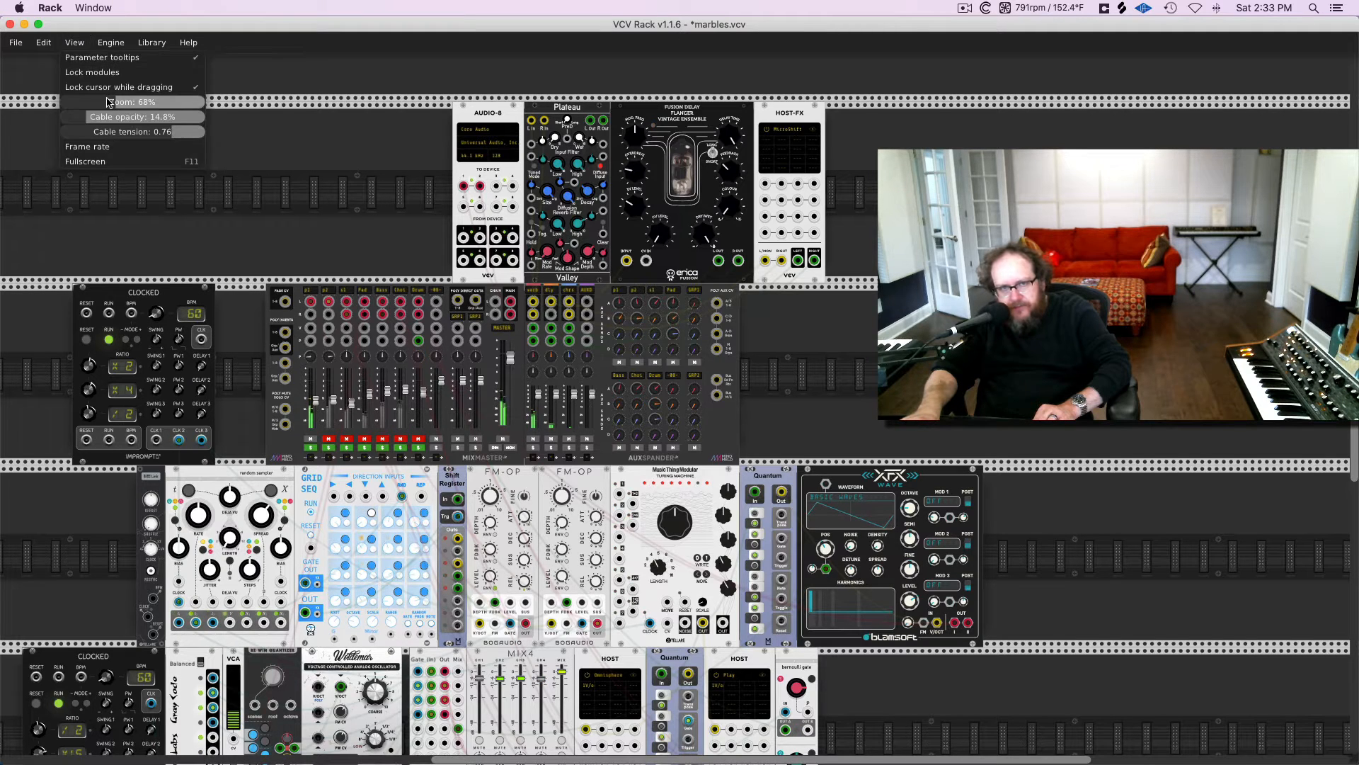
pyautogui.moveTo(85, 102); pyautogui.dragTo(150, 118)
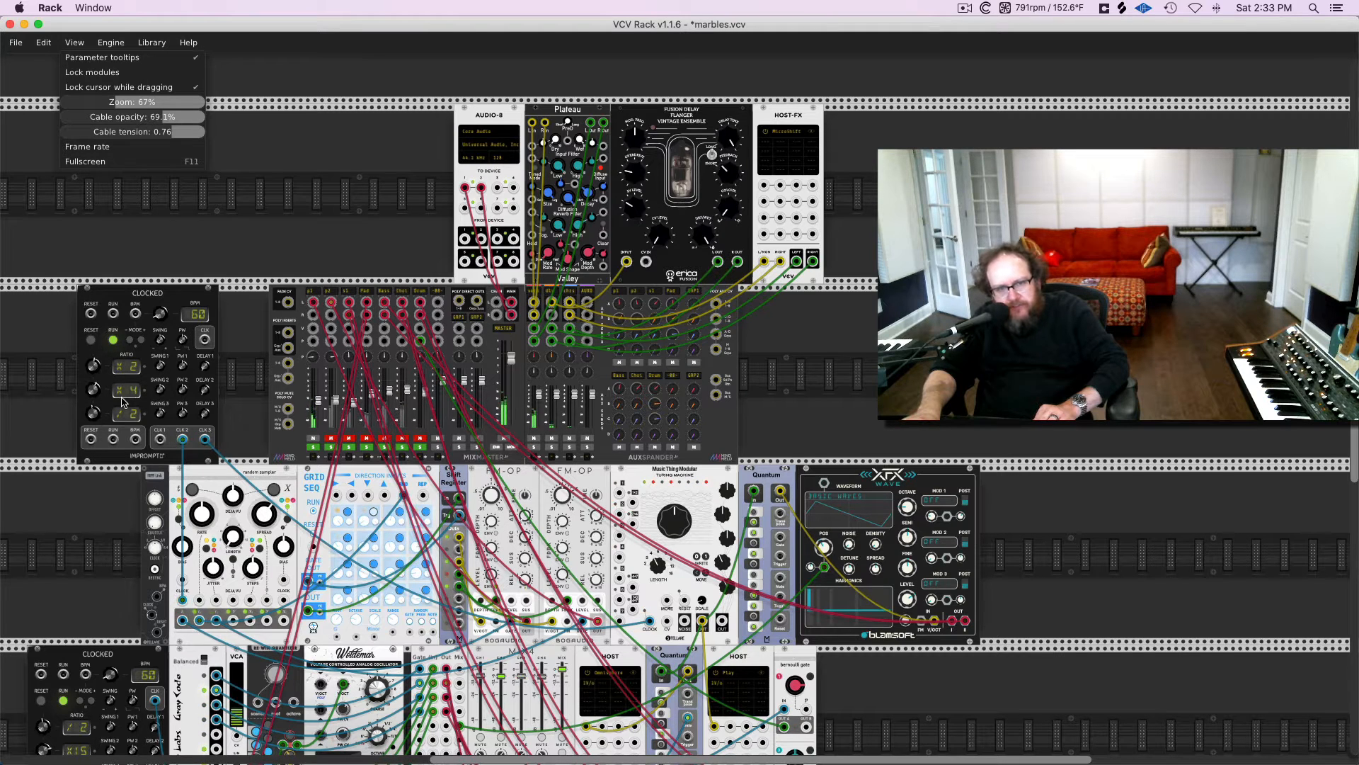
pyautogui.click(314, 438)
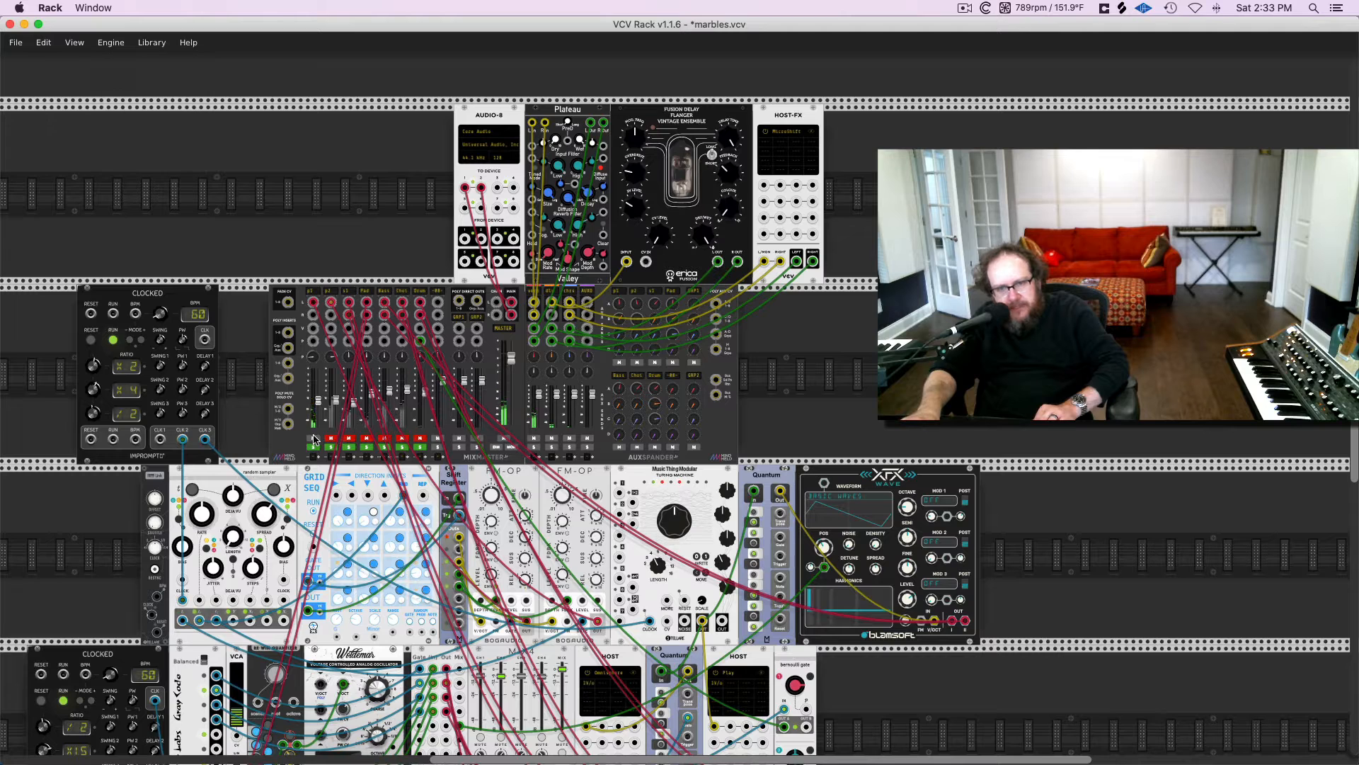
# Examine up close how the clock, random sampler, Grid Seq, shift register and FM-OP modules are patched together
pyautogui.scroll(-2, 314, 438)
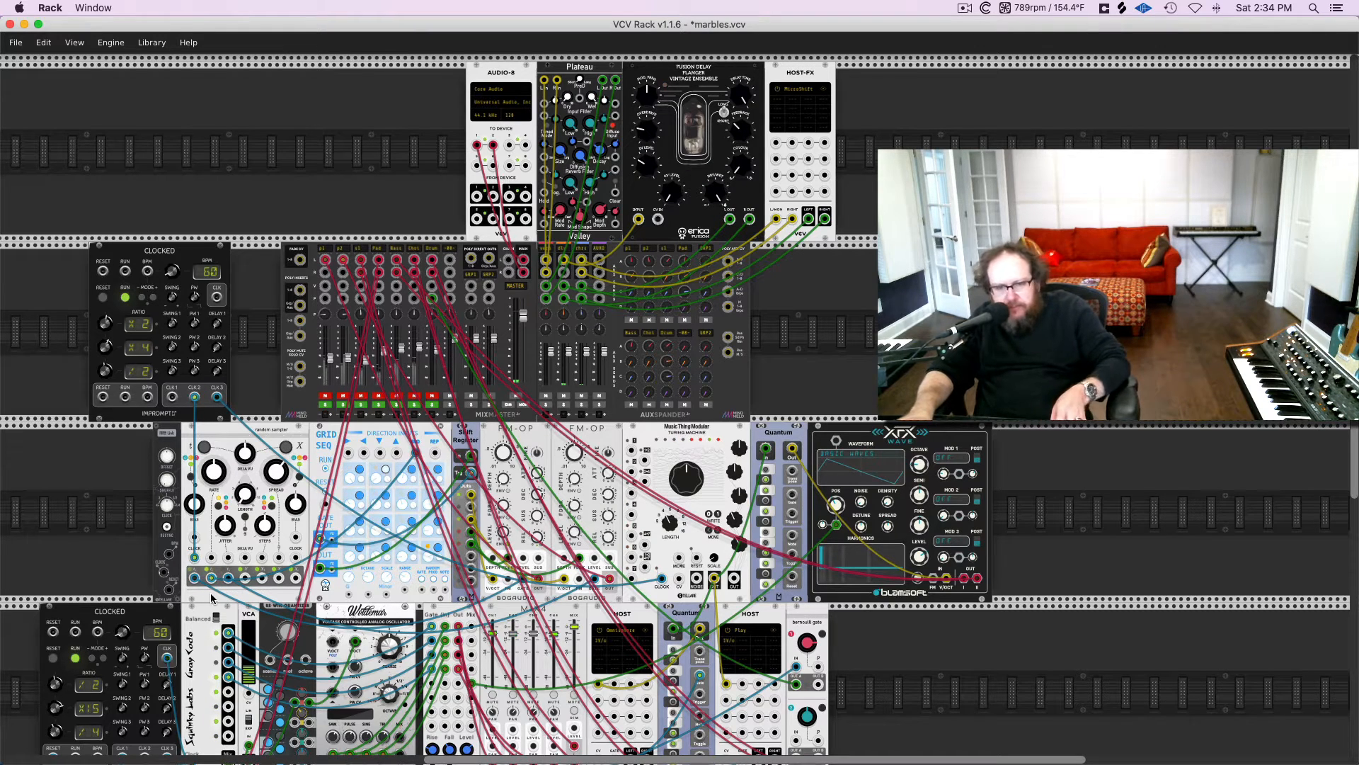
pyautogui.scroll(2, 213, 598)
pyautogui.scroll(-1, 212, 598)
pyautogui.scroll(-3, 212, 598)
pyautogui.scroll(4, 213, 598)
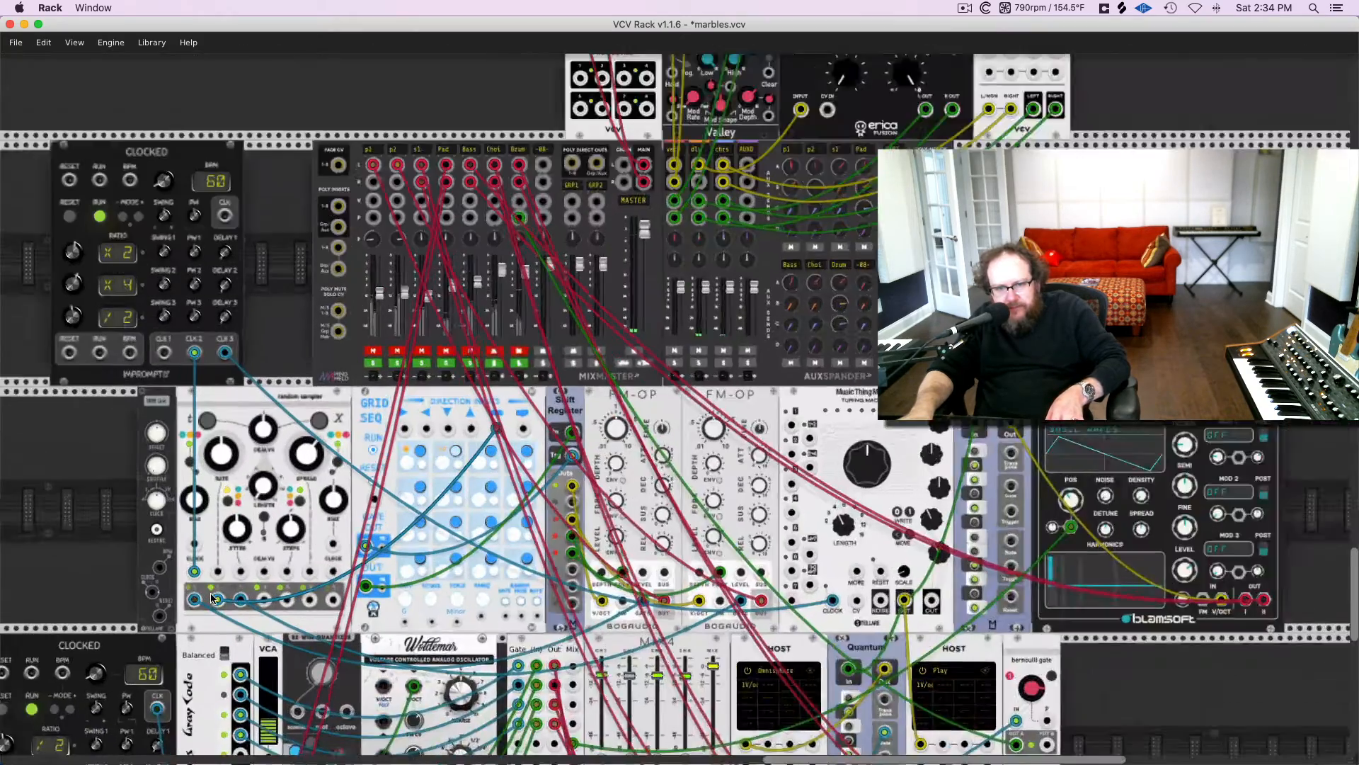
pyautogui.scroll(3, 212, 598)
pyautogui.scroll(2, 215, 565)
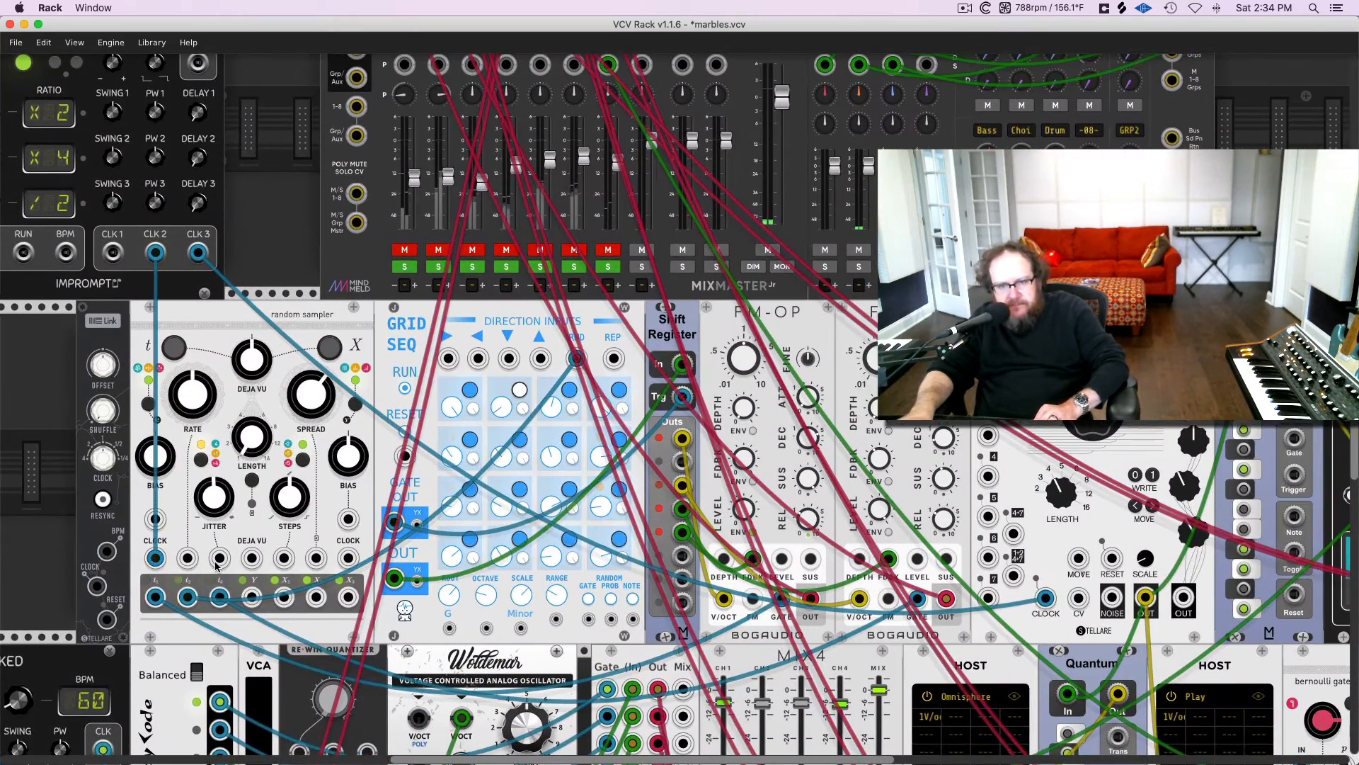
pyautogui.hscroll(2, 216, 564)
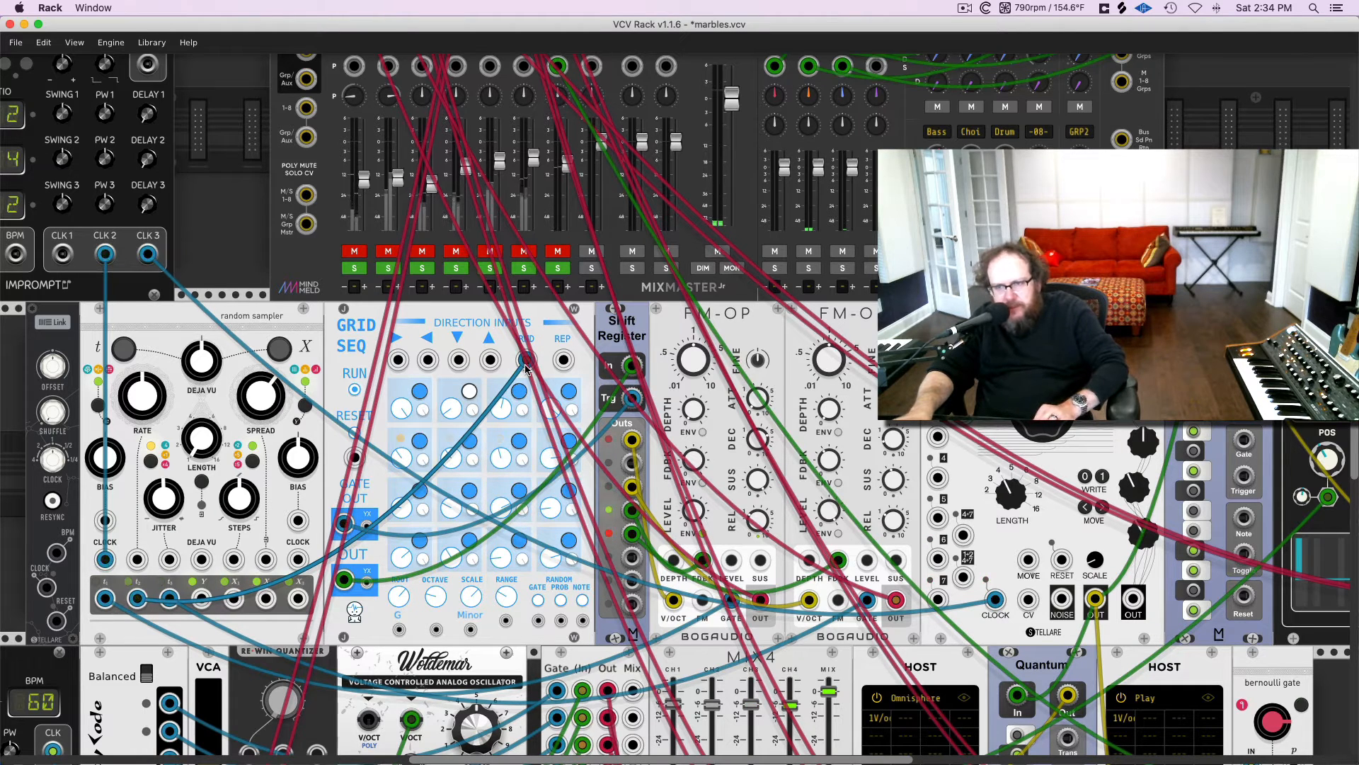
pyautogui.hscroll(2, 525, 366)
pyautogui.scroll(-1, 525, 366)
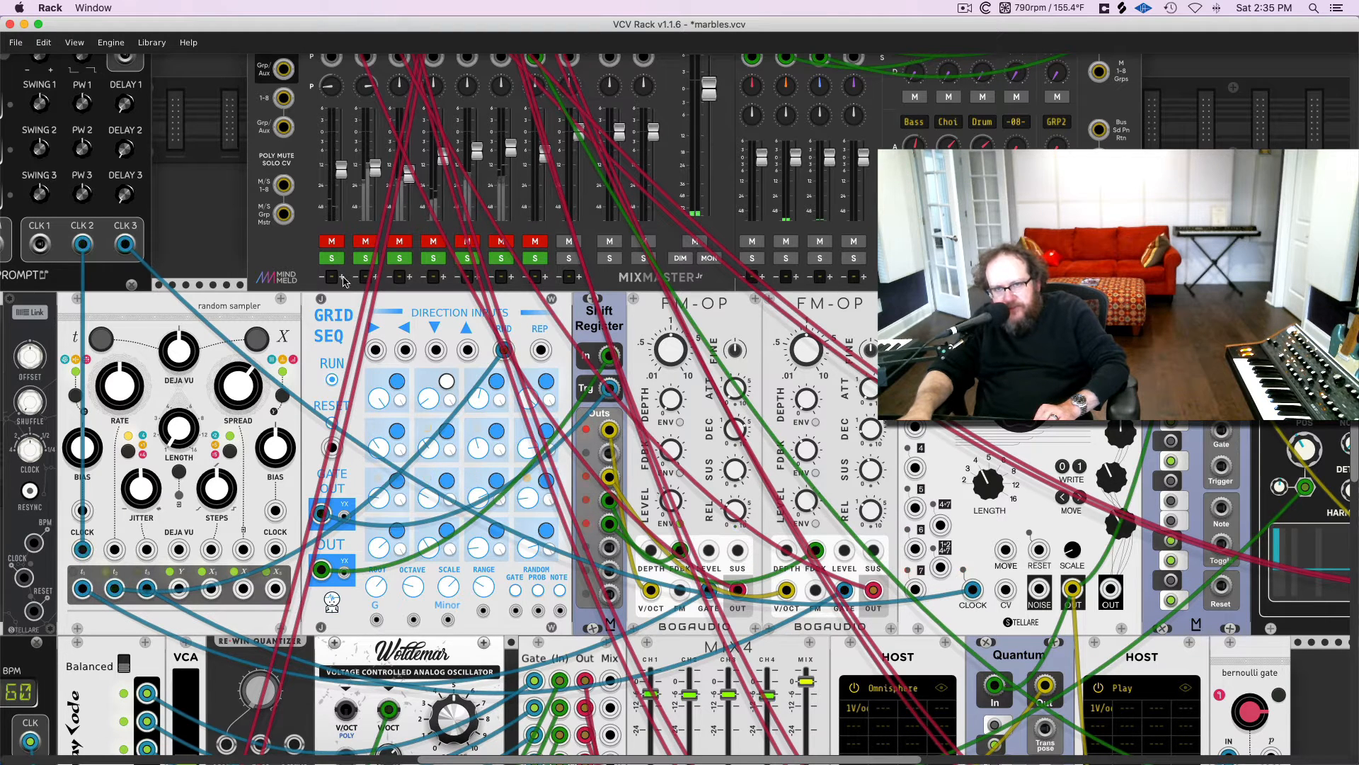
# Audition mixer channels p1 and p2 by unmuting them one after the other, then mute both again
pyautogui.click(332, 243)
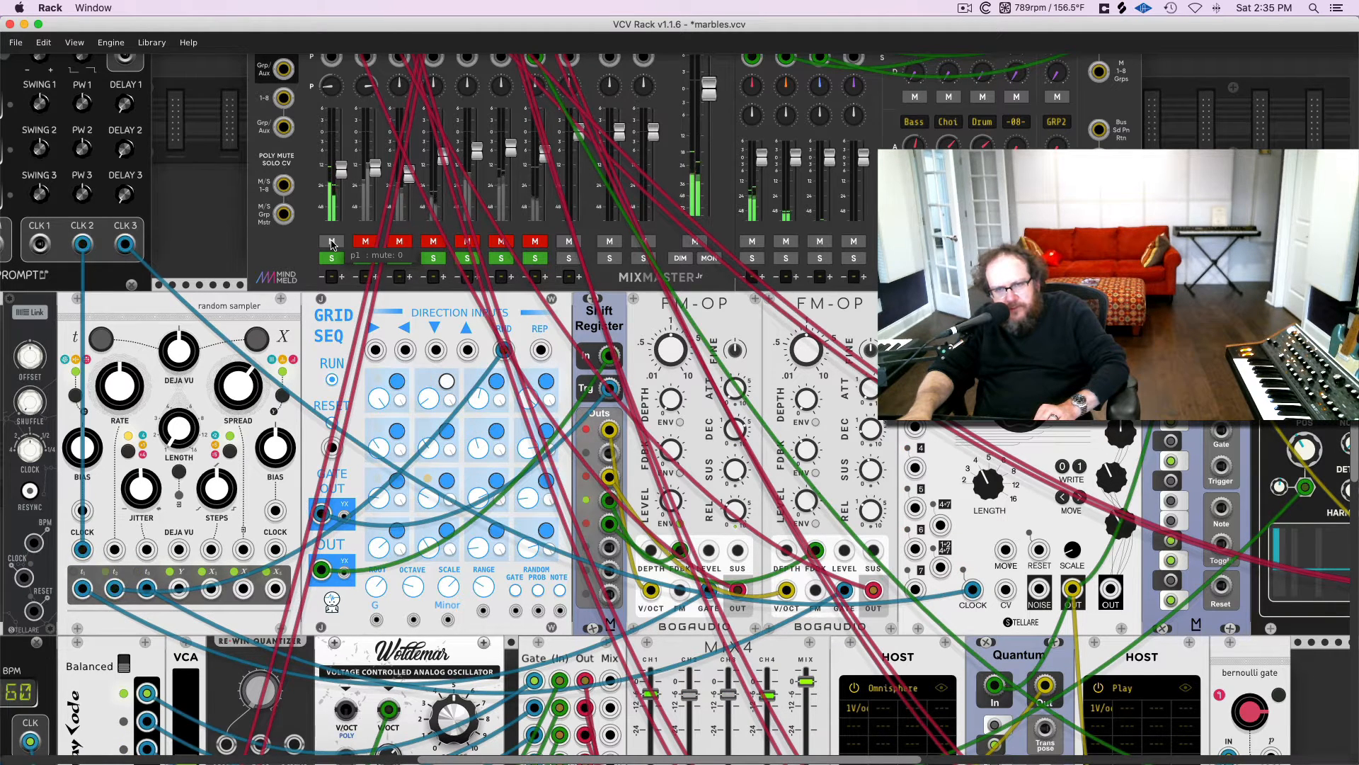
pyautogui.scroll(2, 332, 244)
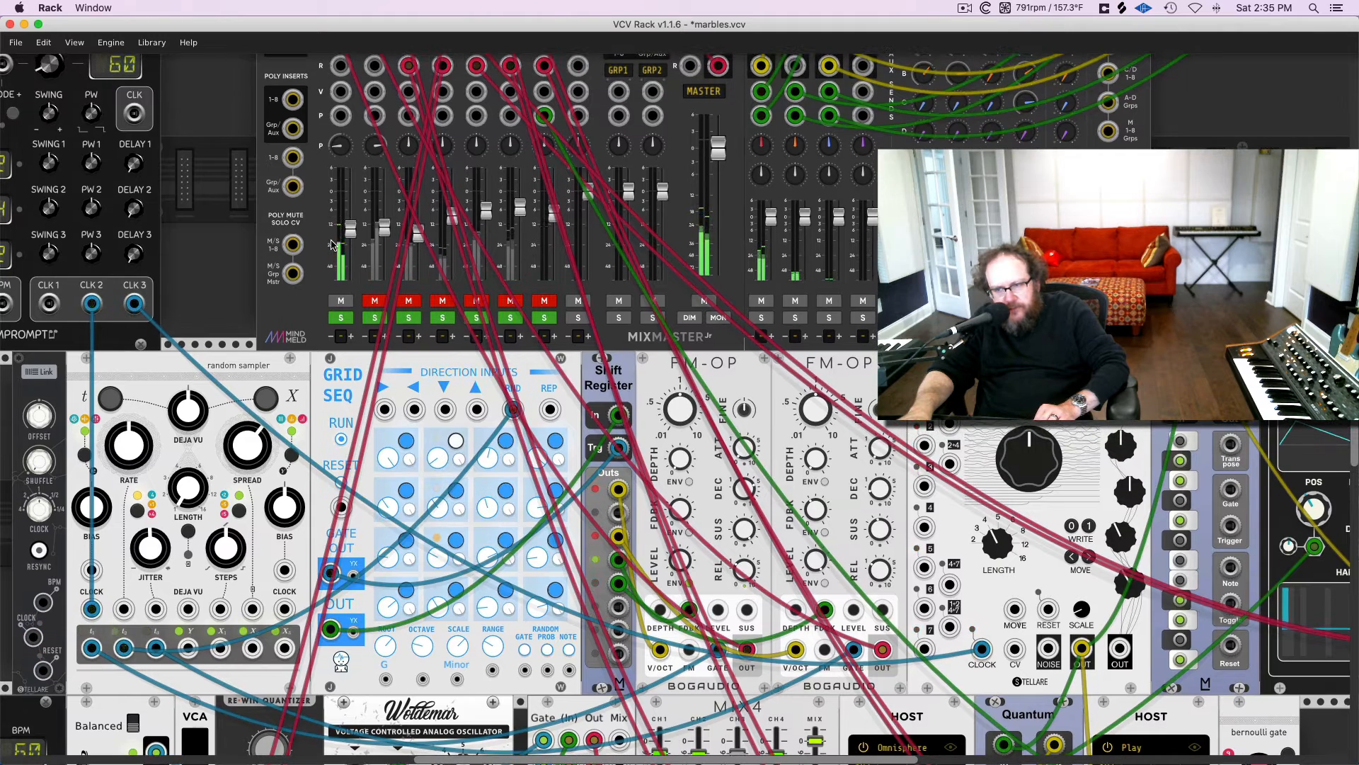
pyautogui.click(374, 303)
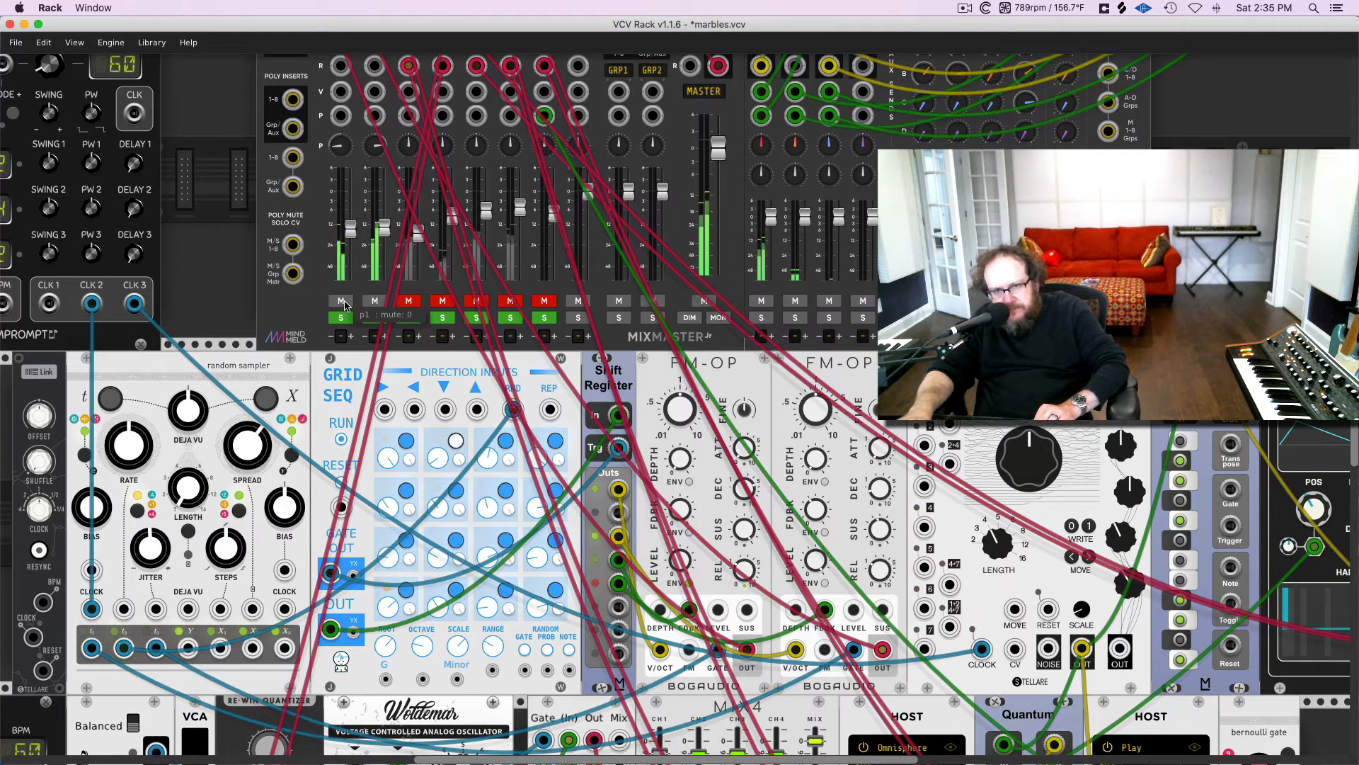
pyautogui.click(342, 302)
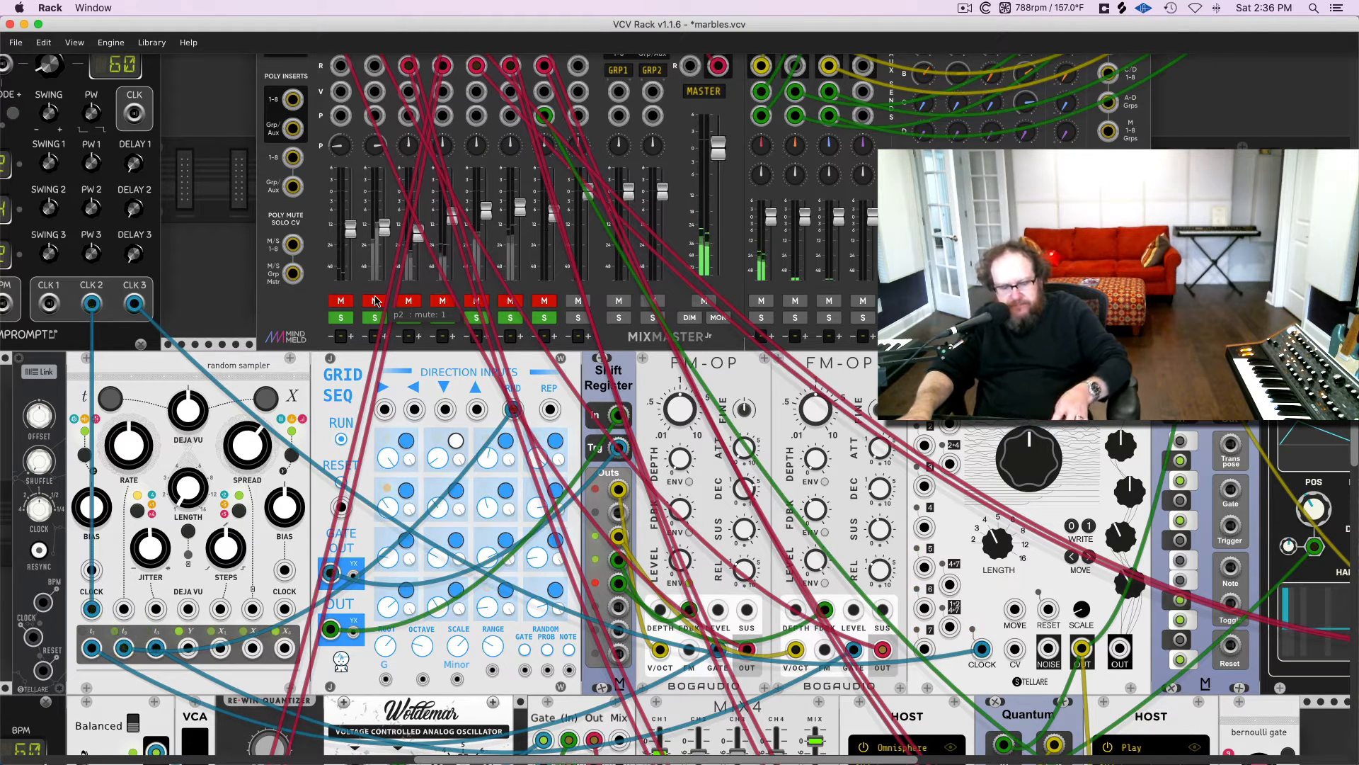
# Audition the mixer's s1 channel by unmuting it, then mute it again
pyautogui.scroll(3, 375, 301)
pyautogui.scroll(-5, 375, 300)
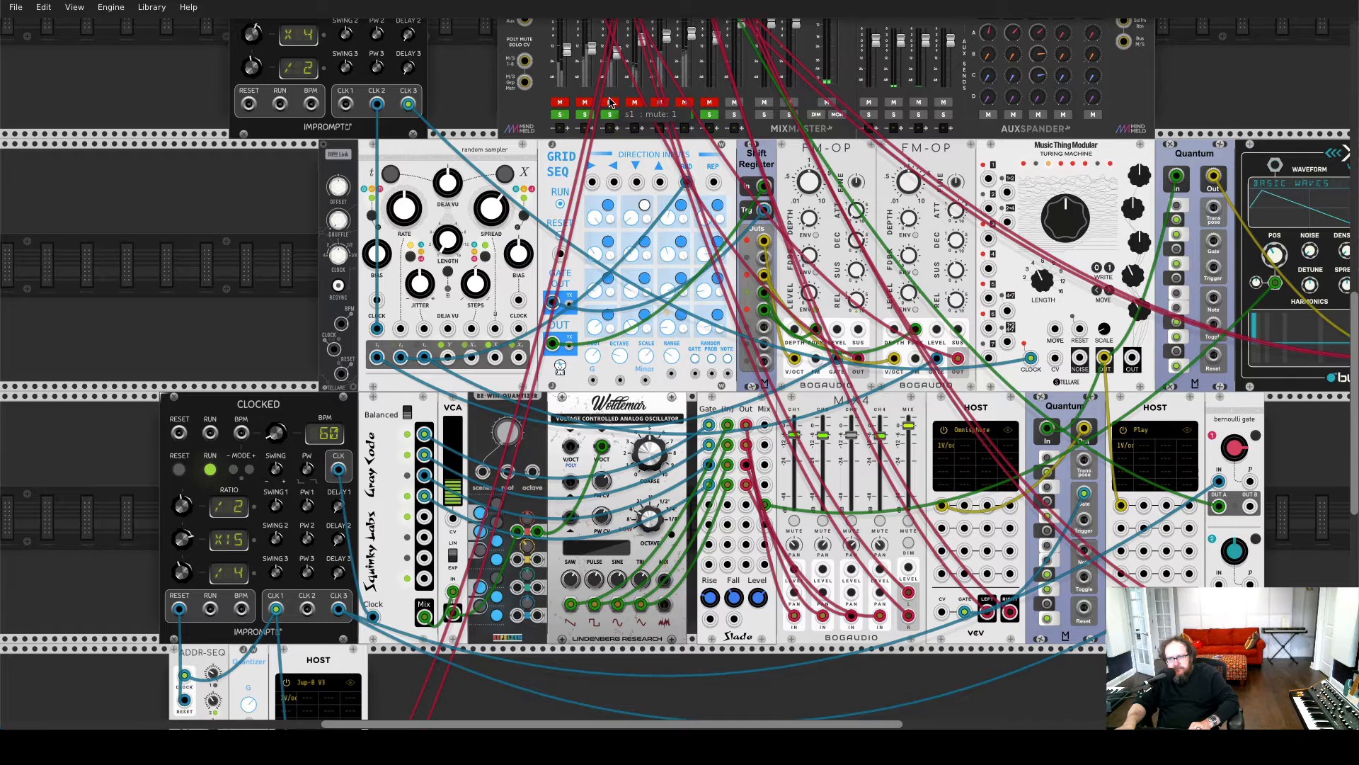
pyautogui.click(610, 102)
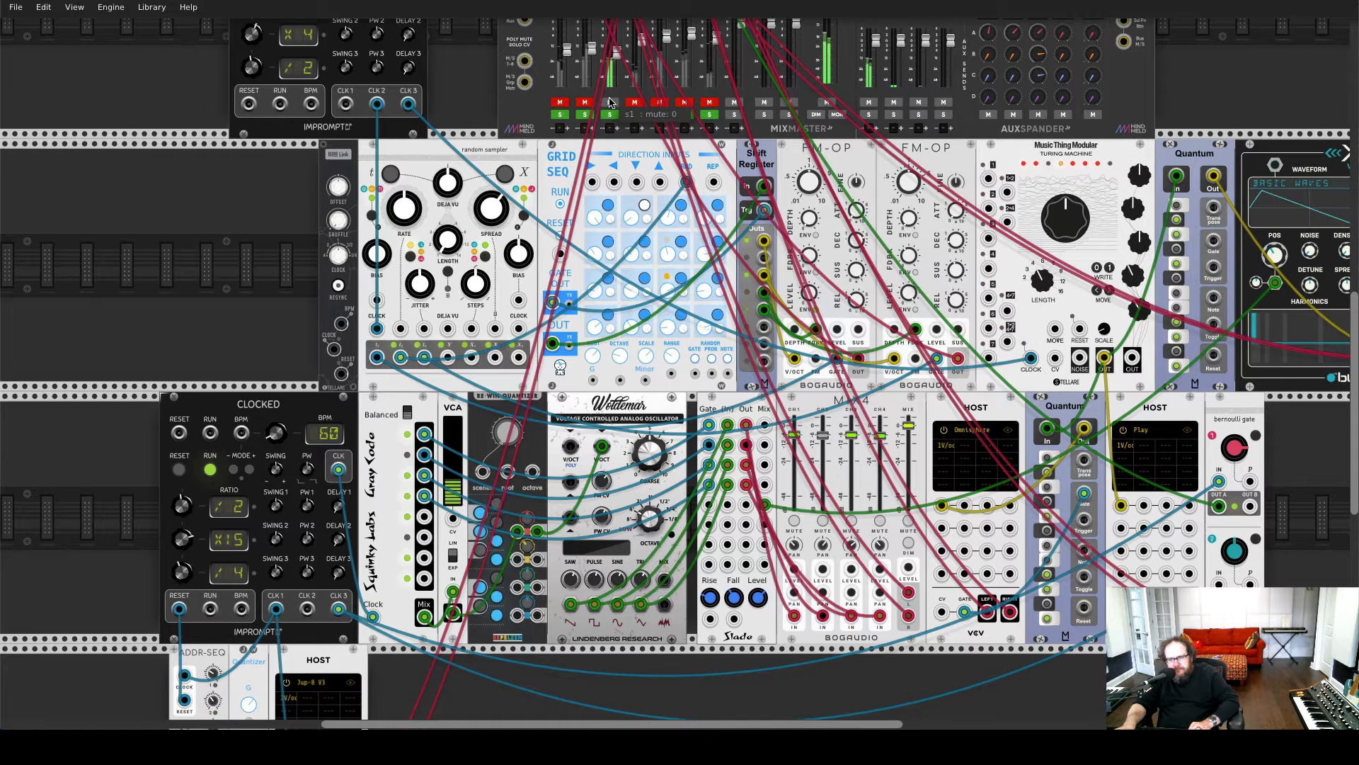
pyautogui.scroll(3, 610, 101)
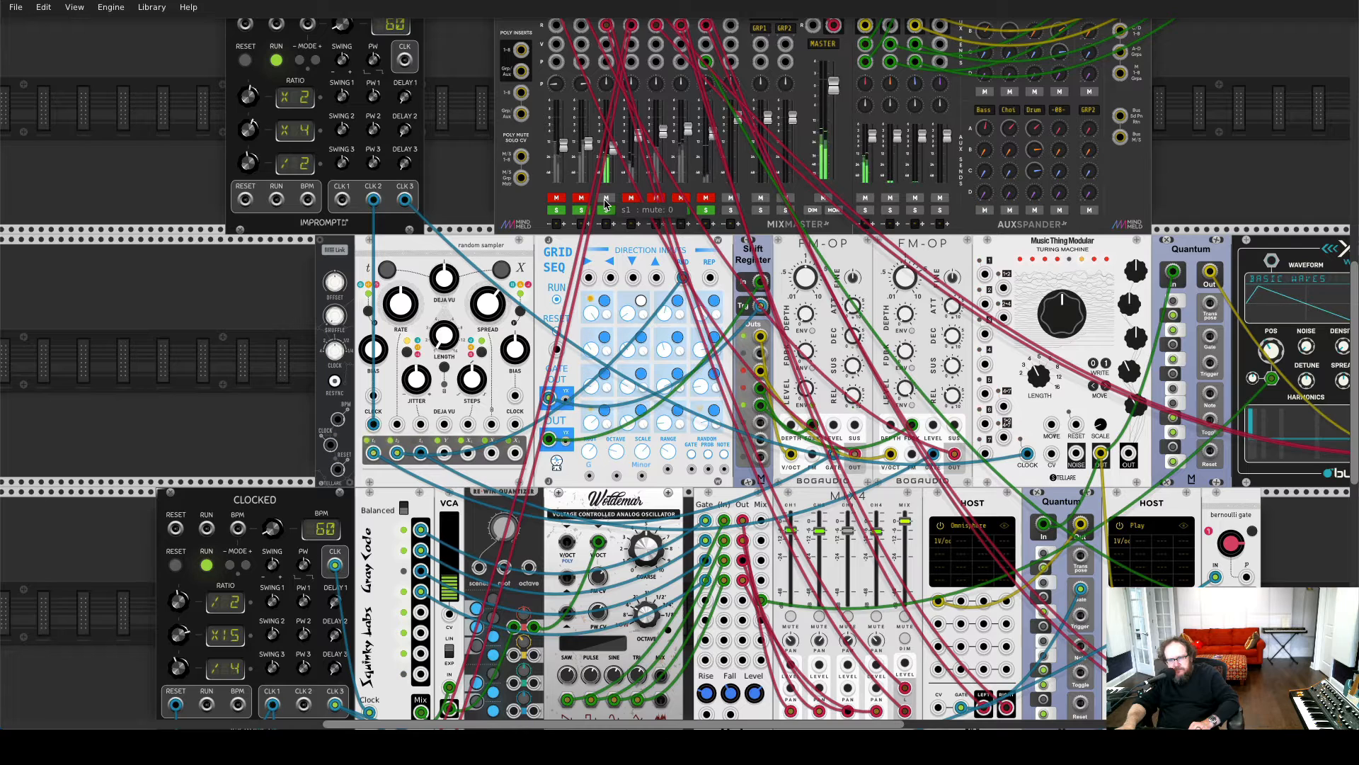
pyautogui.click(605, 198)
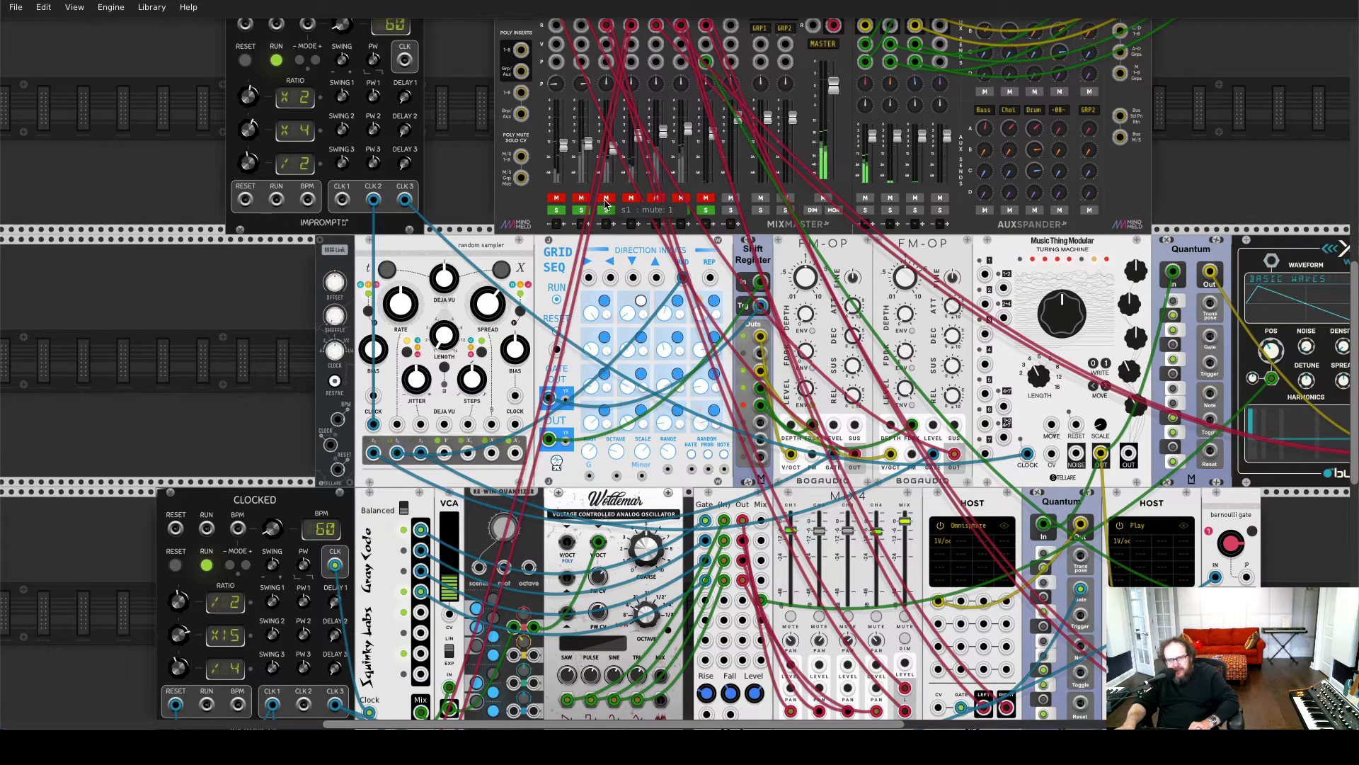
# Examine how the lower Clocked module drives the Gray Code module and inspect the Gray Code's code type setting
pyautogui.scroll(-2, 386, 421)
pyautogui.scroll(1, 383, 165)
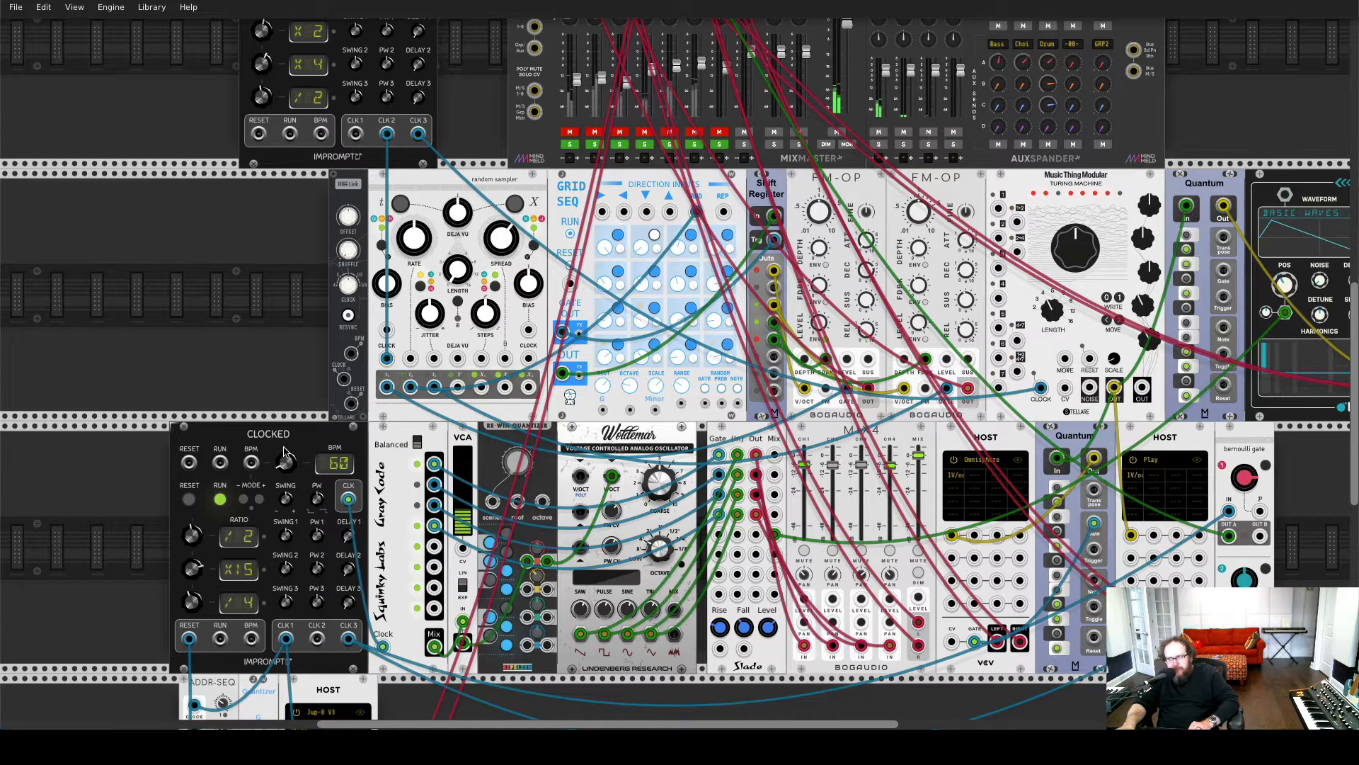
pyautogui.scroll(2, 285, 456)
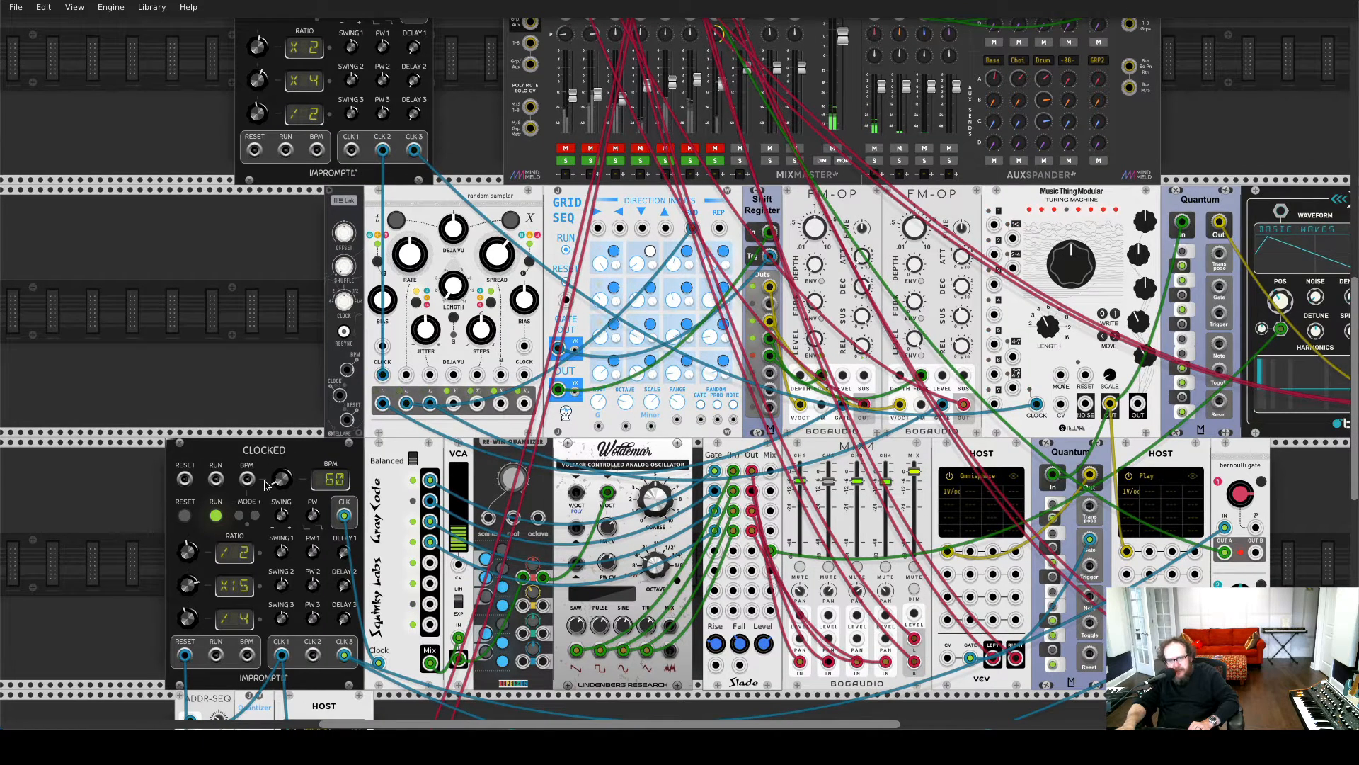
pyautogui.scroll(-3, 326, 478)
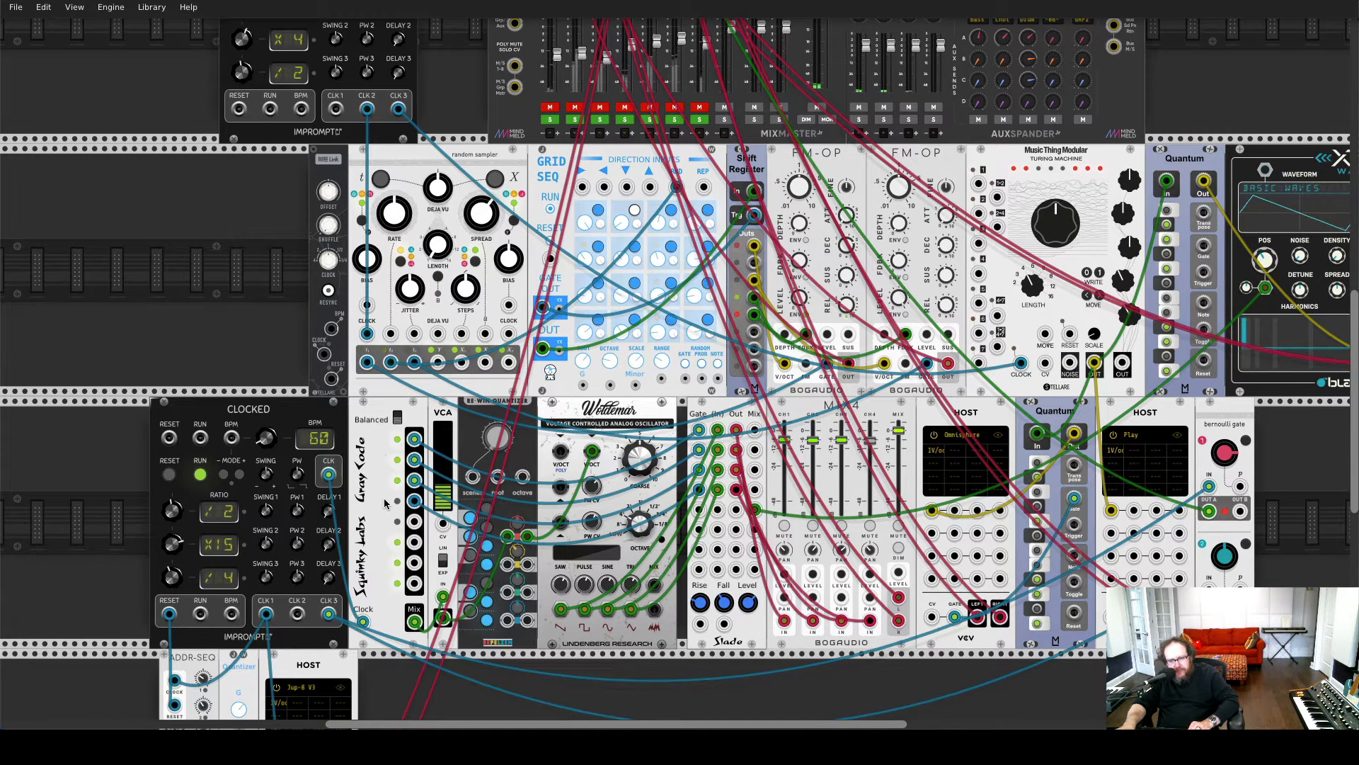
pyautogui.scroll(1, 386, 504)
pyautogui.scroll(2, 386, 504)
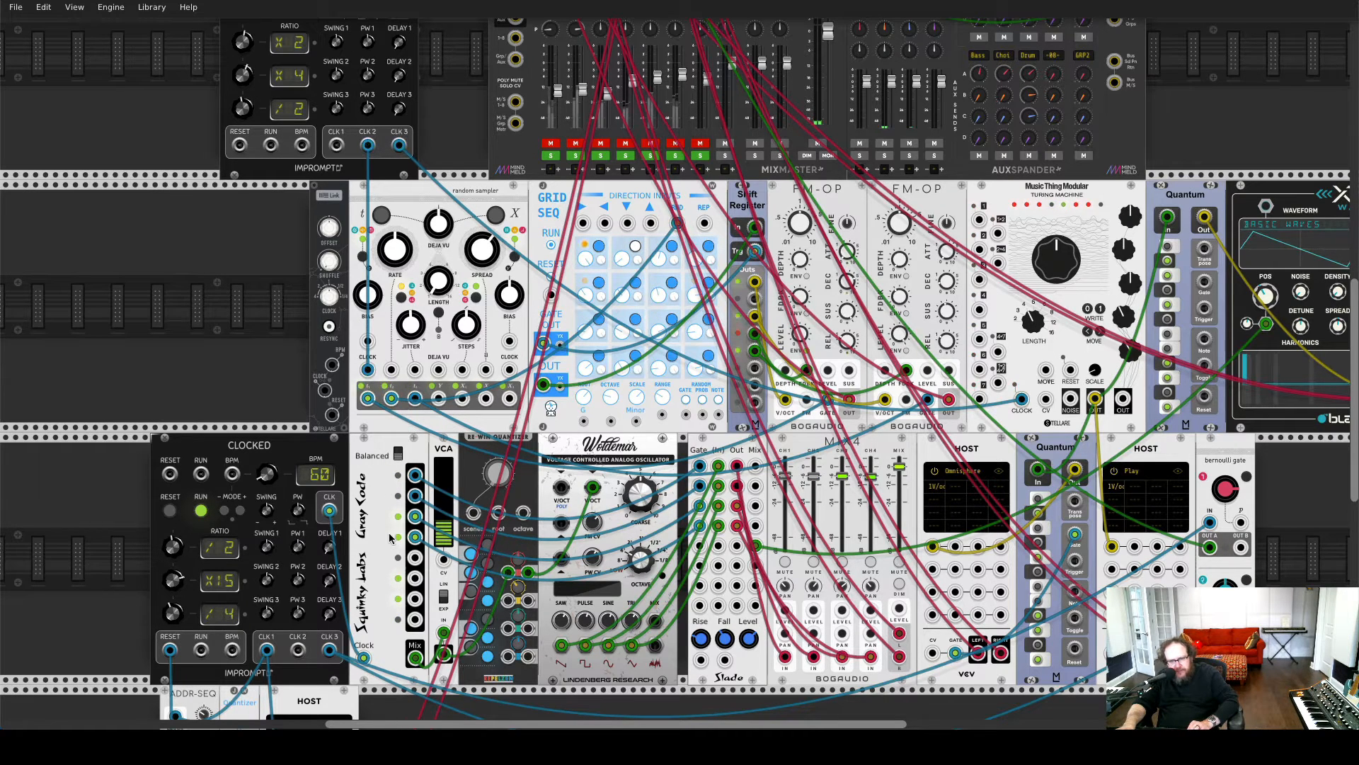
pyautogui.click(398, 454)
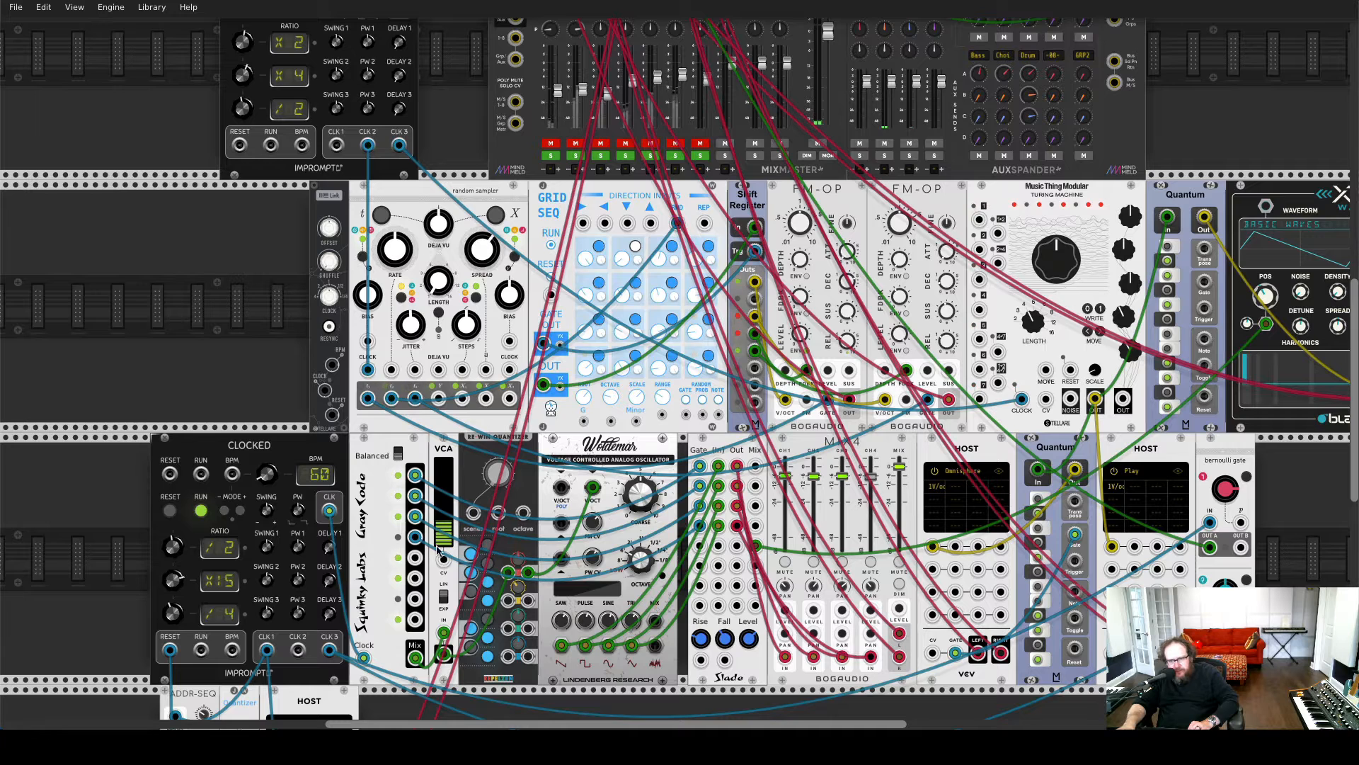
# Examine the signal path through the VCA, quantizer, Woldemar oscillator, Slade module and four-channel mixer
pyautogui.moveTo(447, 526)
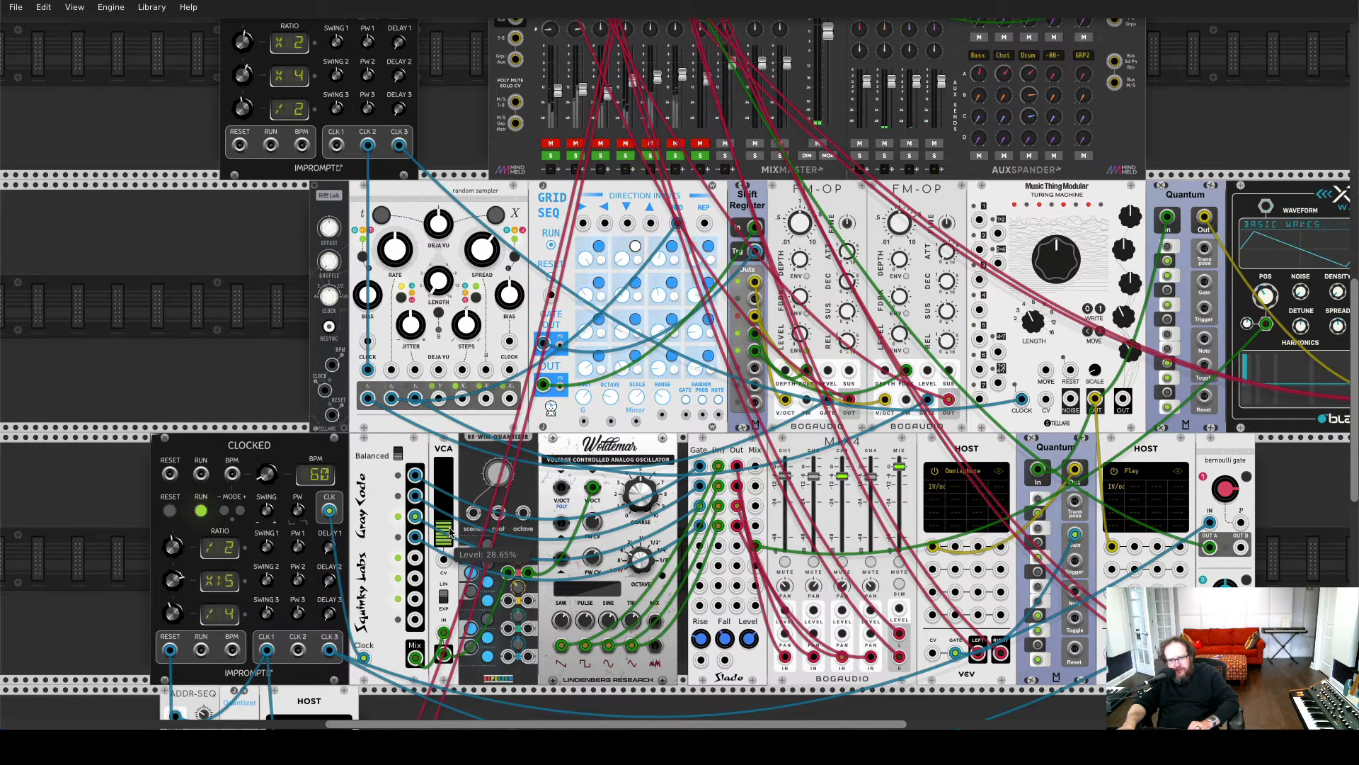
pyautogui.scroll(-2, 449, 531)
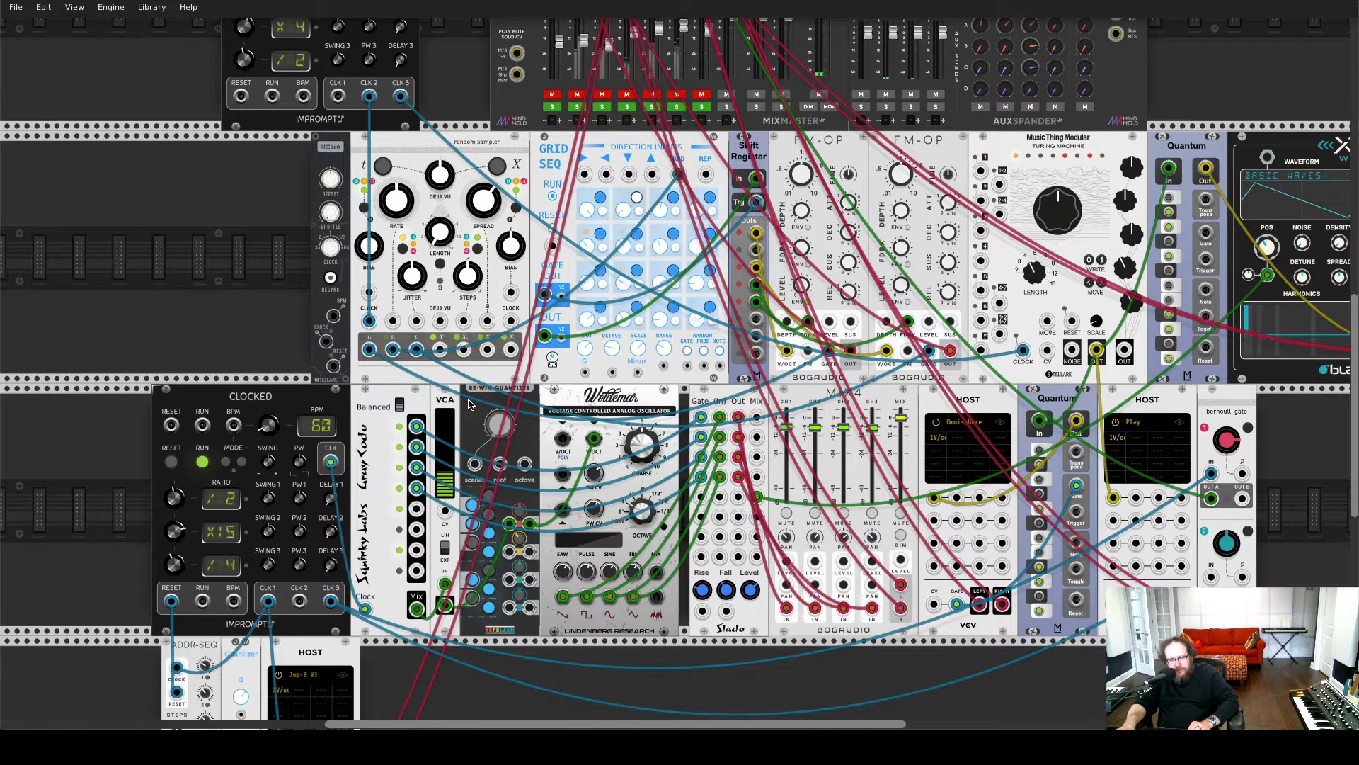
pyautogui.scroll(-1, 468, 404)
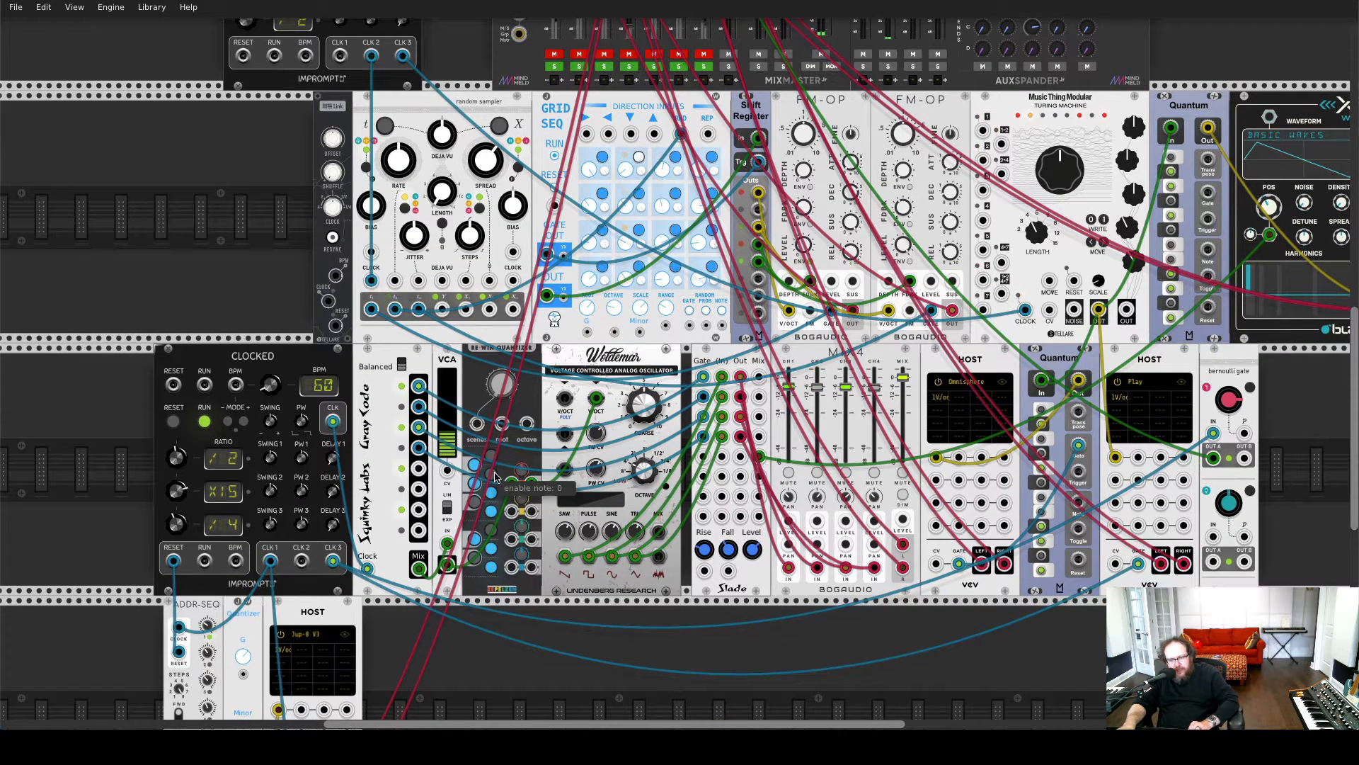
pyautogui.scroll(-1, 496, 479)
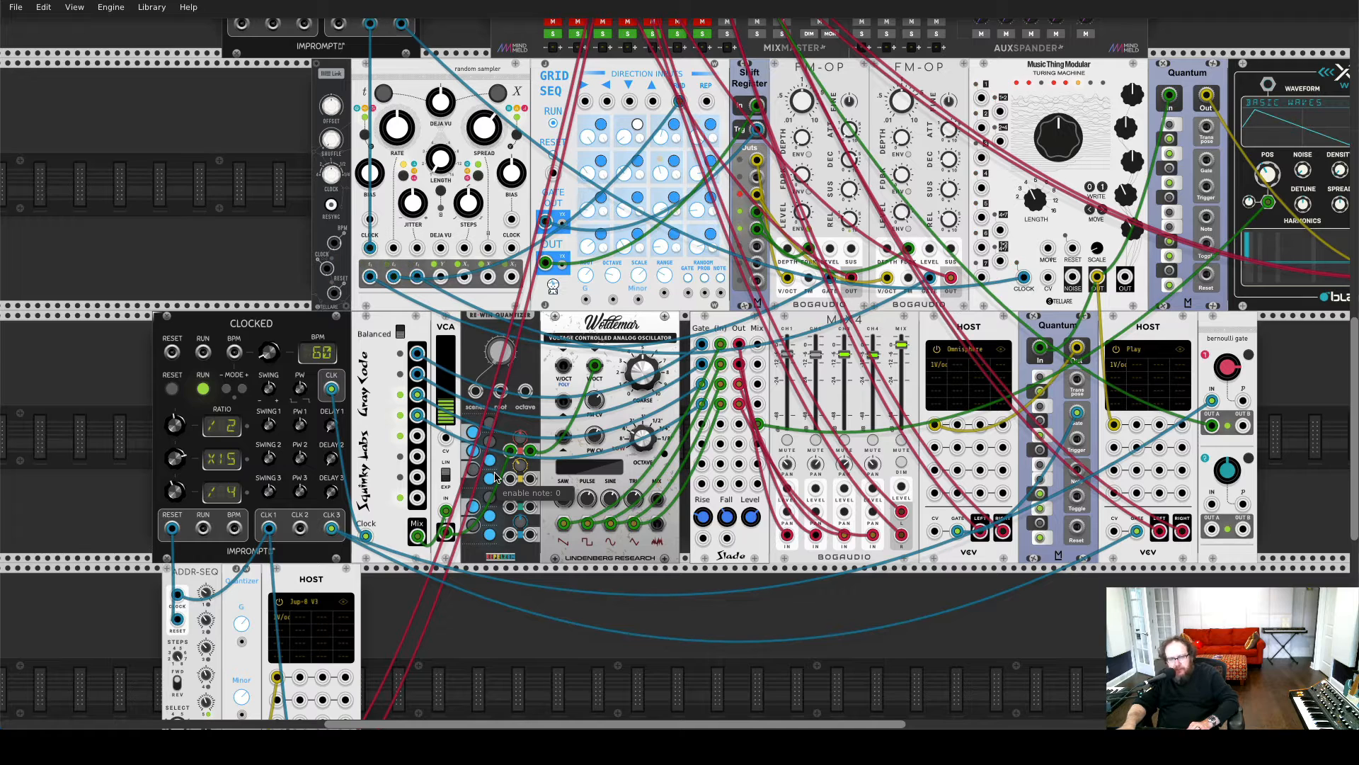
pyautogui.scroll(2, 496, 478)
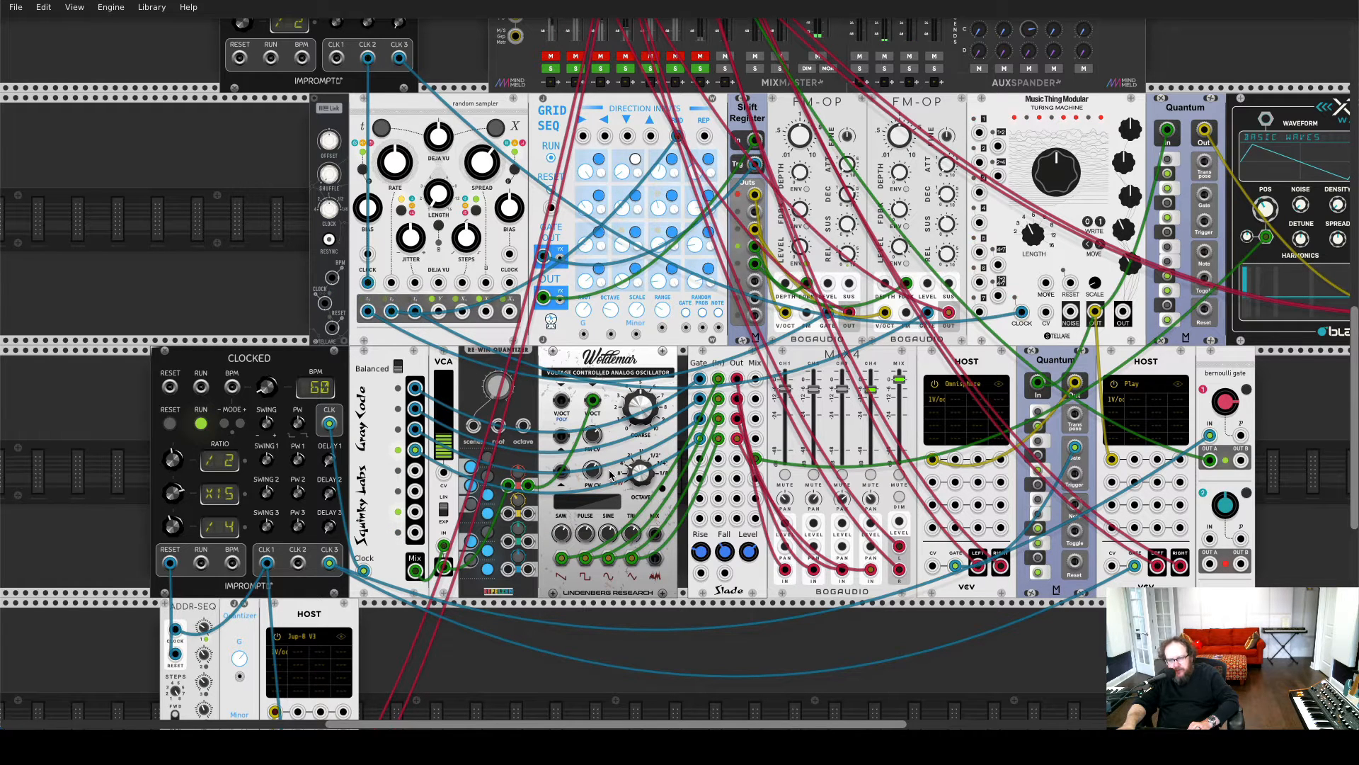
pyautogui.moveTo(628, 419)
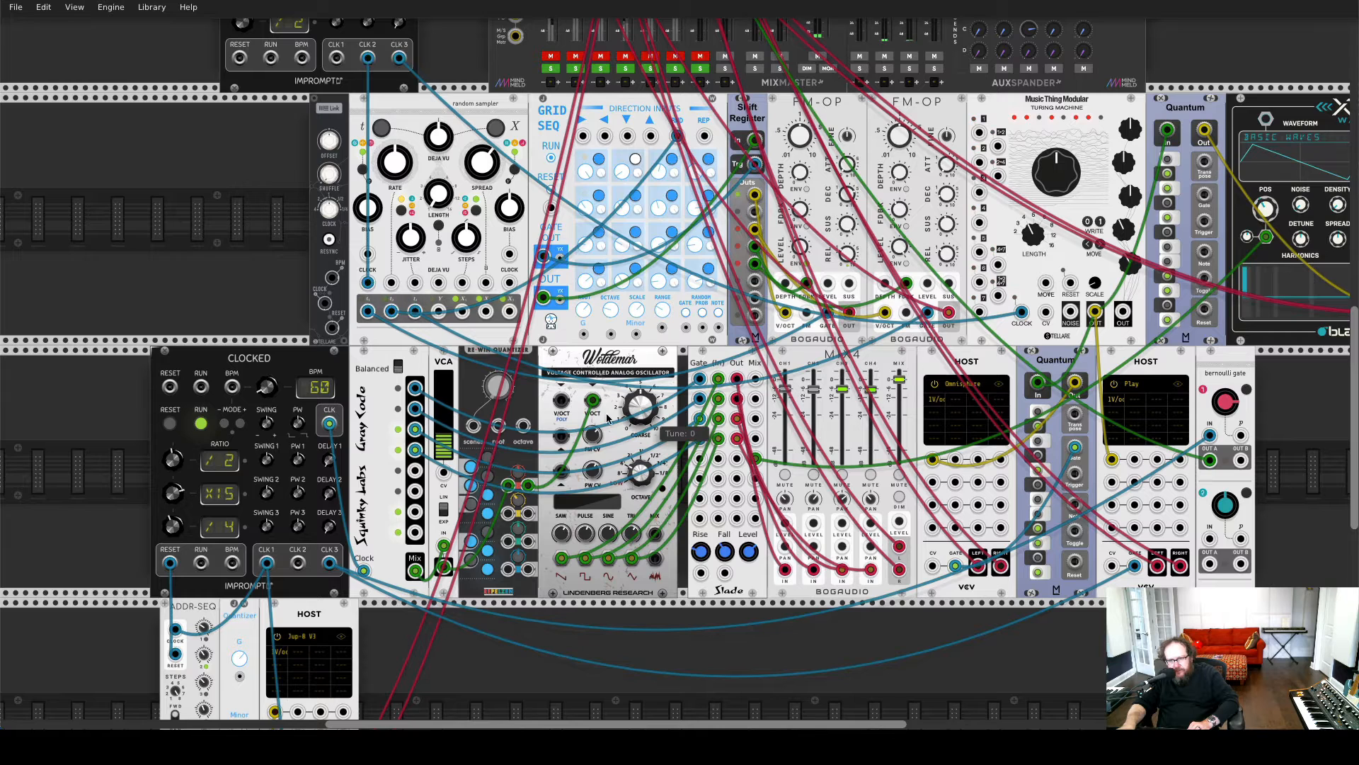
pyautogui.moveTo(634, 477)
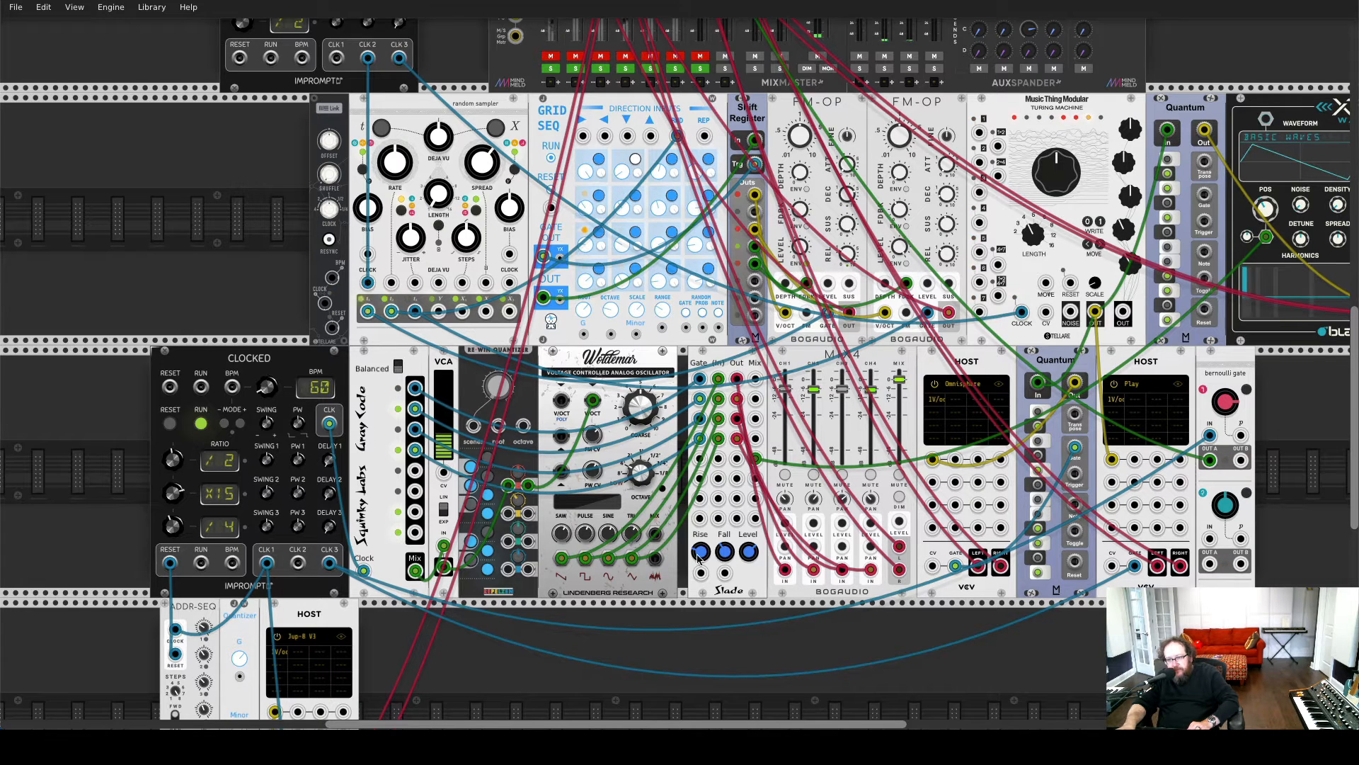
pyautogui.moveTo(811, 376)
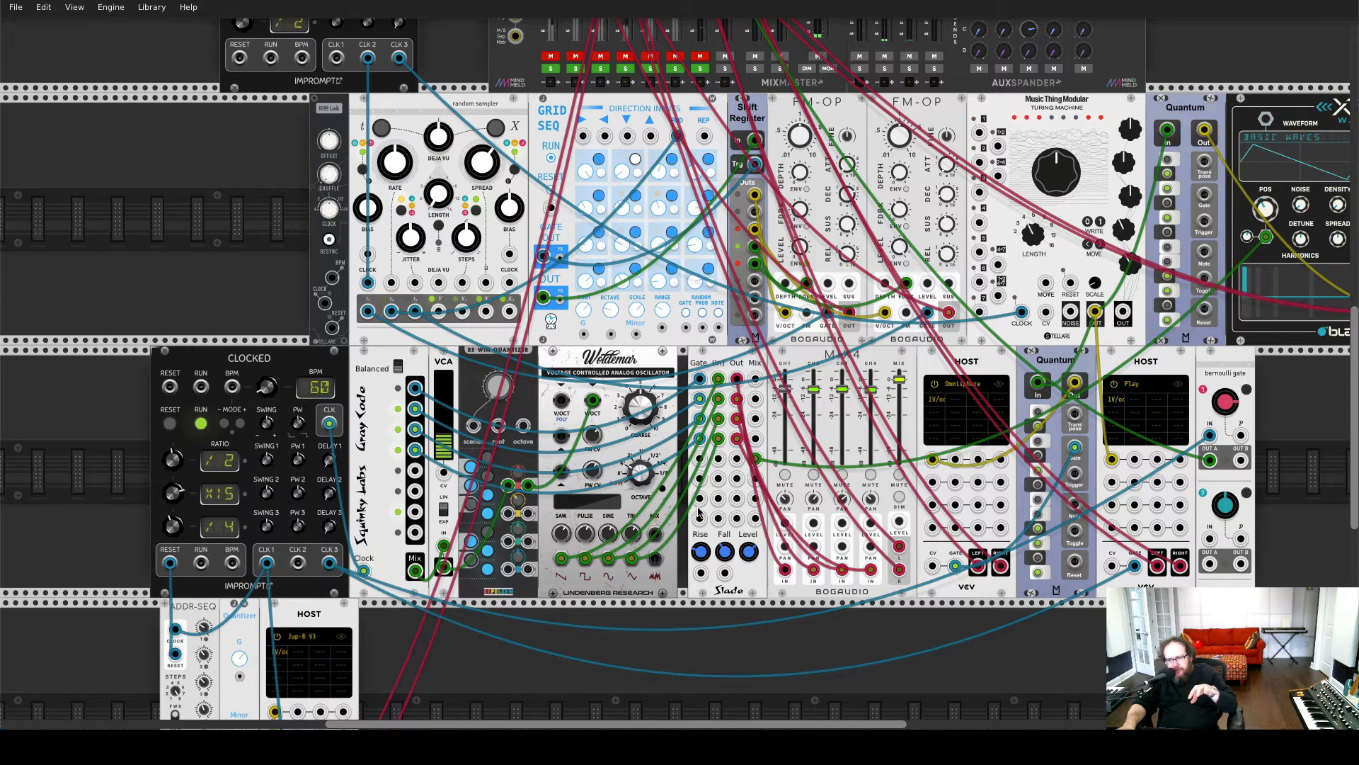
pyautogui.scroll(4, 754, 477)
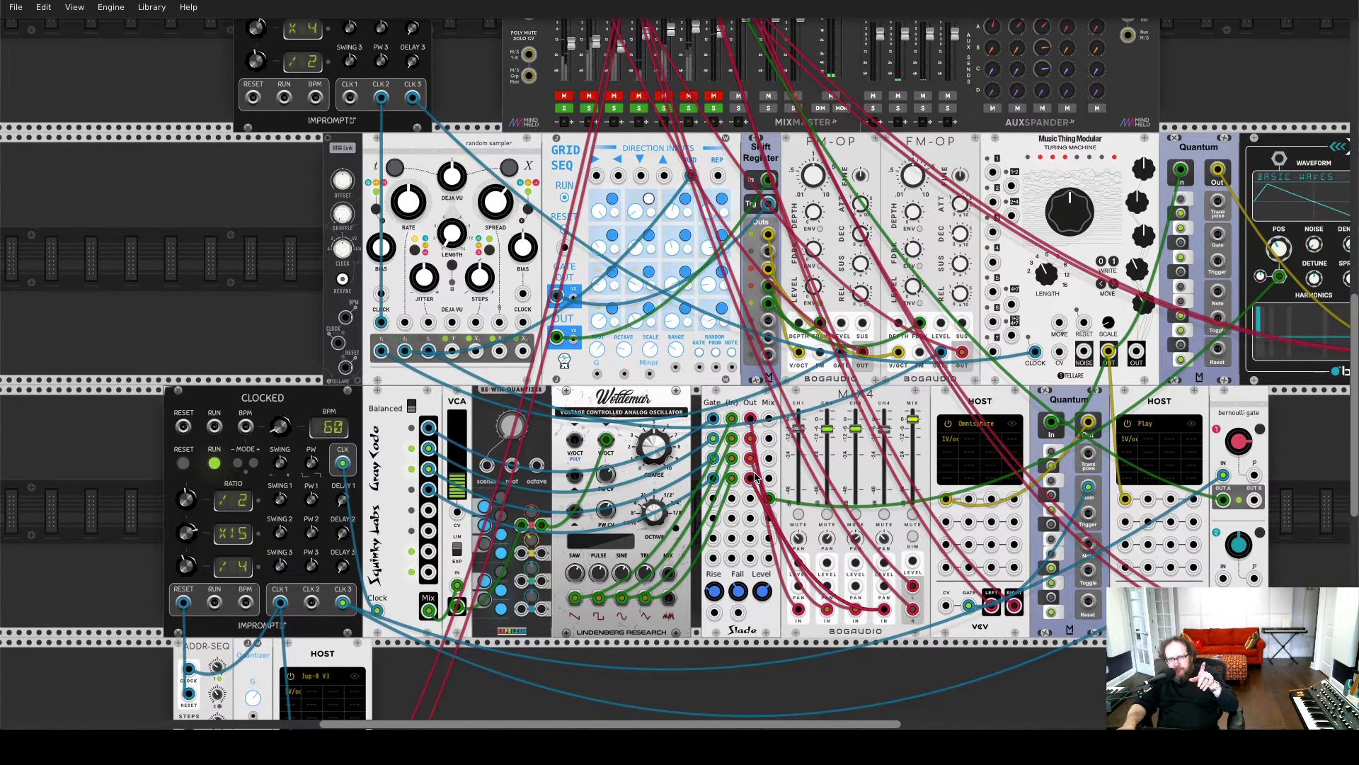
# Unmute the mixer's s1 channel to hear the oscillator voice again, then mute it
pyautogui.scroll(4, 754, 478)
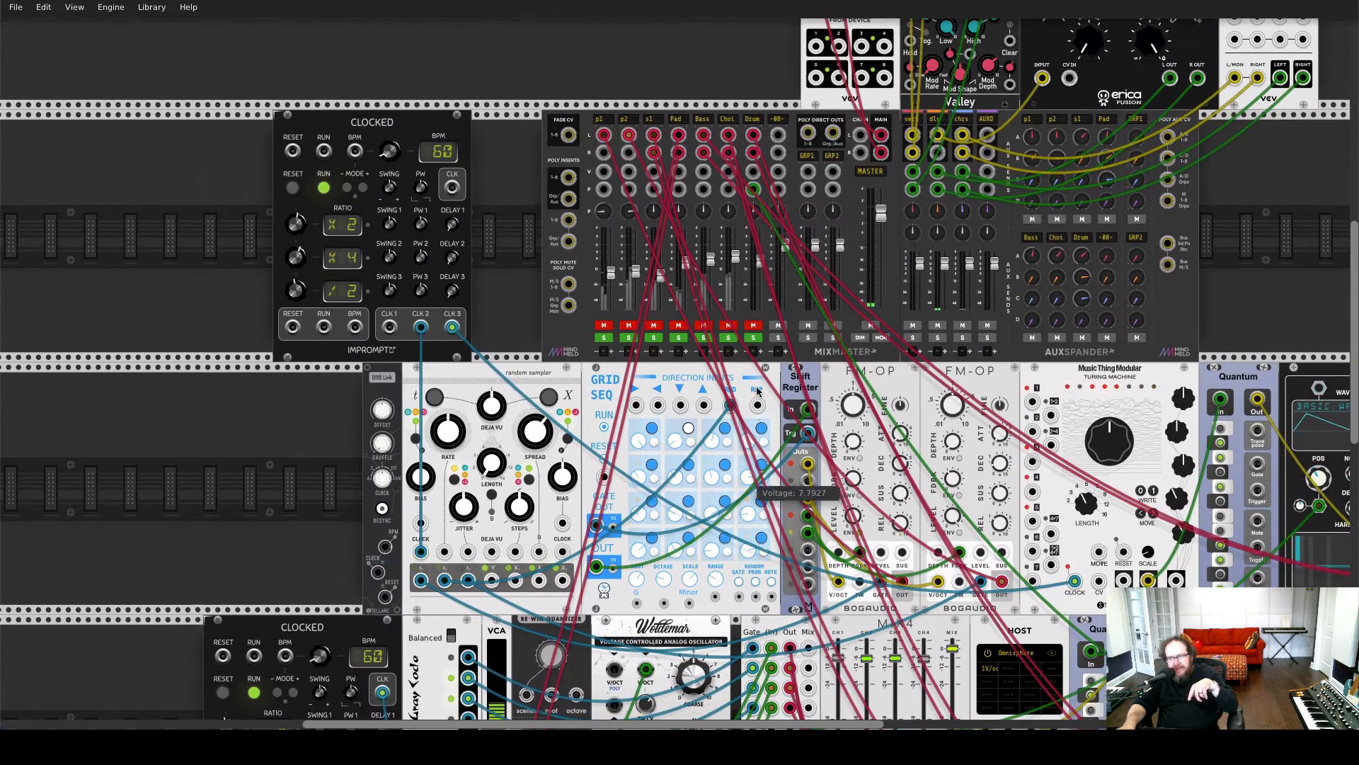
pyautogui.click(654, 325)
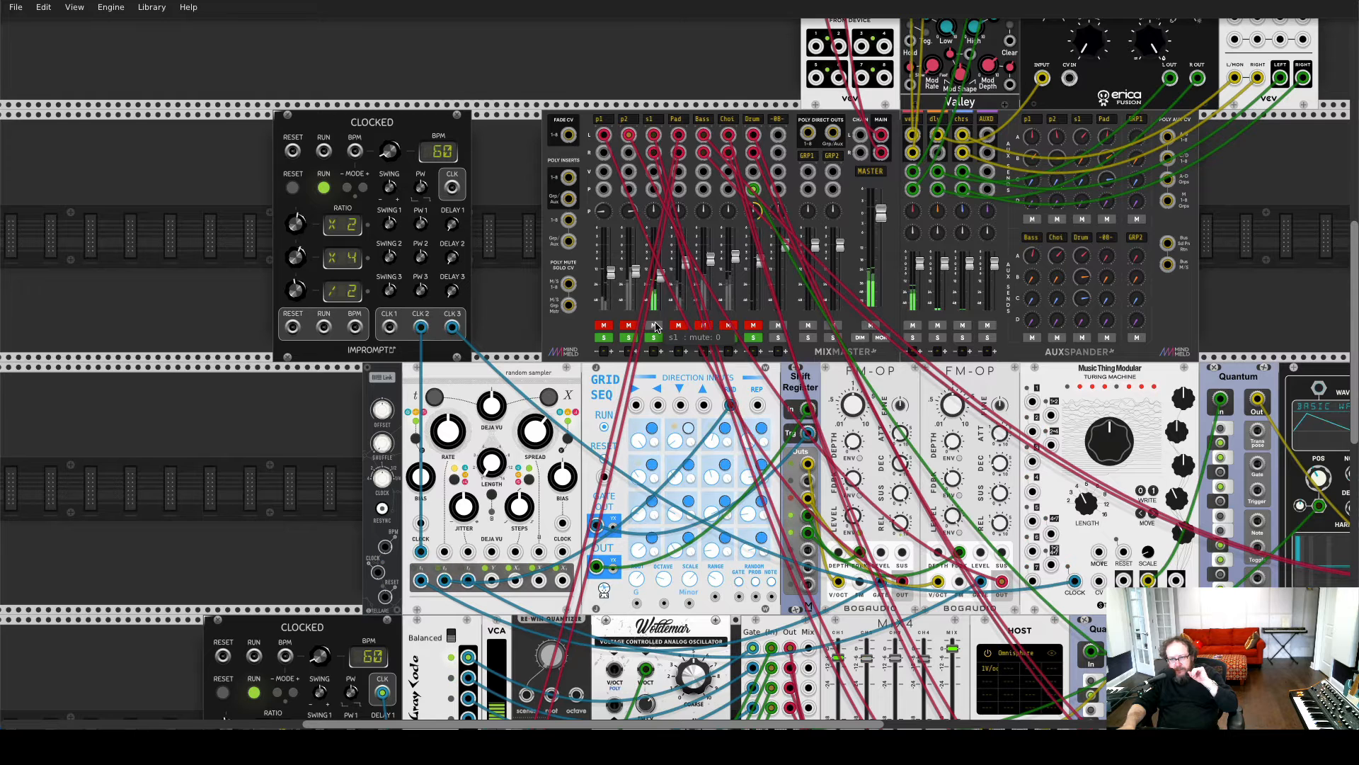
pyautogui.click(655, 326)
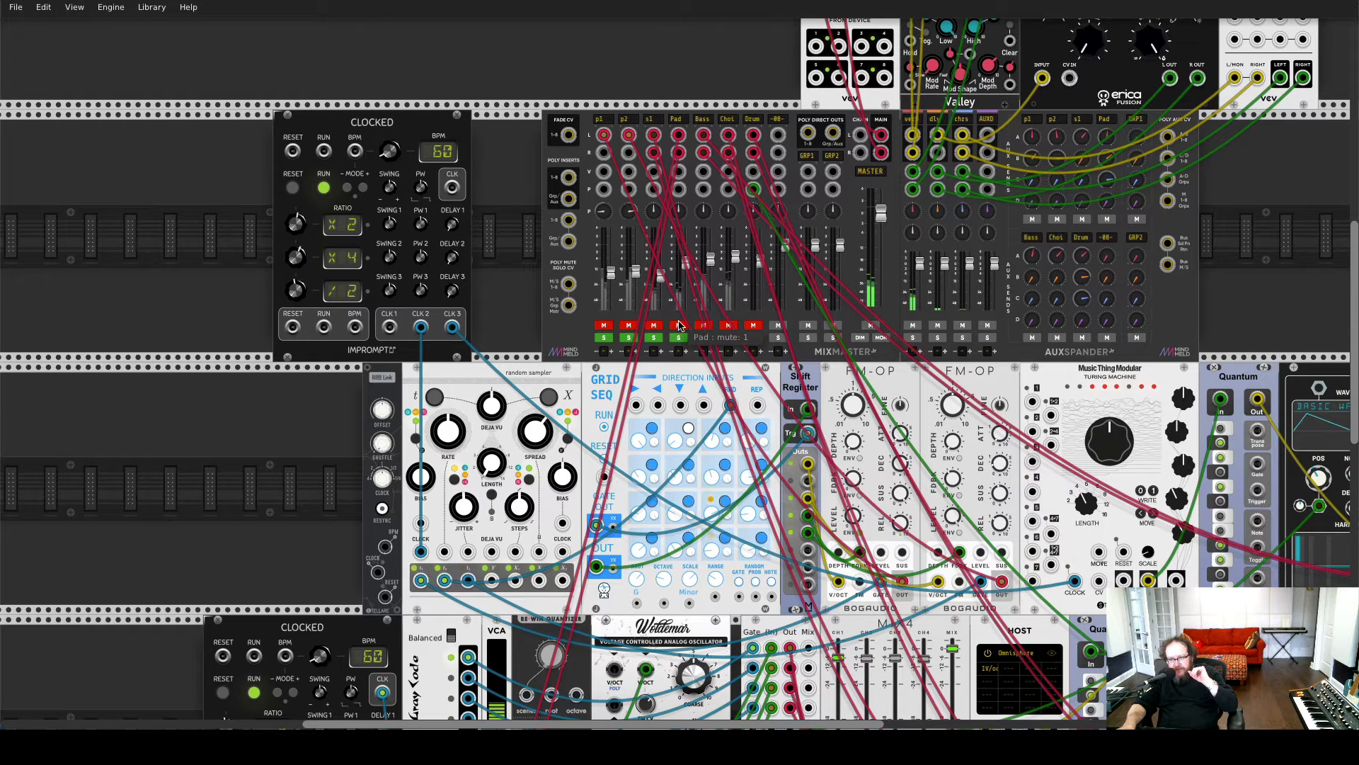
# Unmute the mixer's Pad channel and examine the ADDR-SEQ, quantizer and Jup-8 V3 host modules in the lowest row
pyautogui.click(678, 326)
pyautogui.scroll(-2, 679, 326)
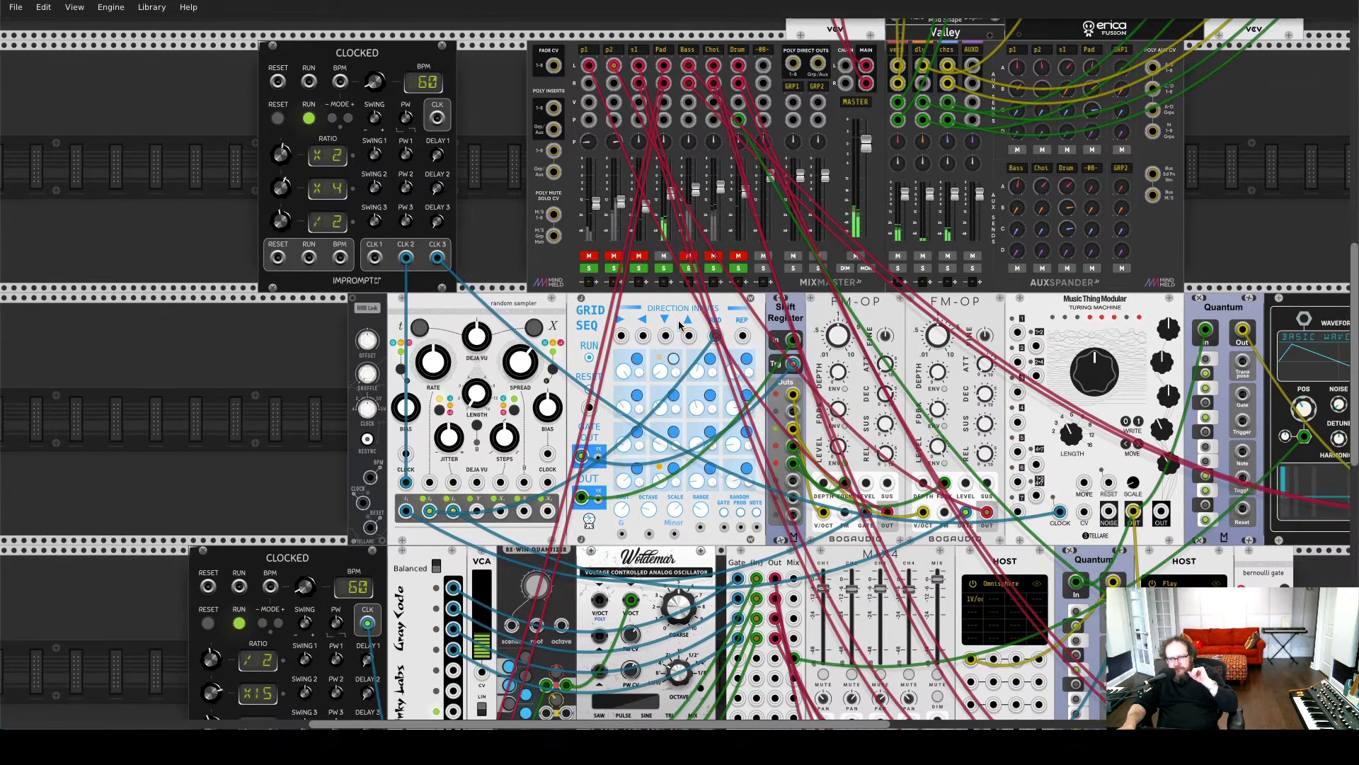
pyautogui.scroll(-6, 678, 326)
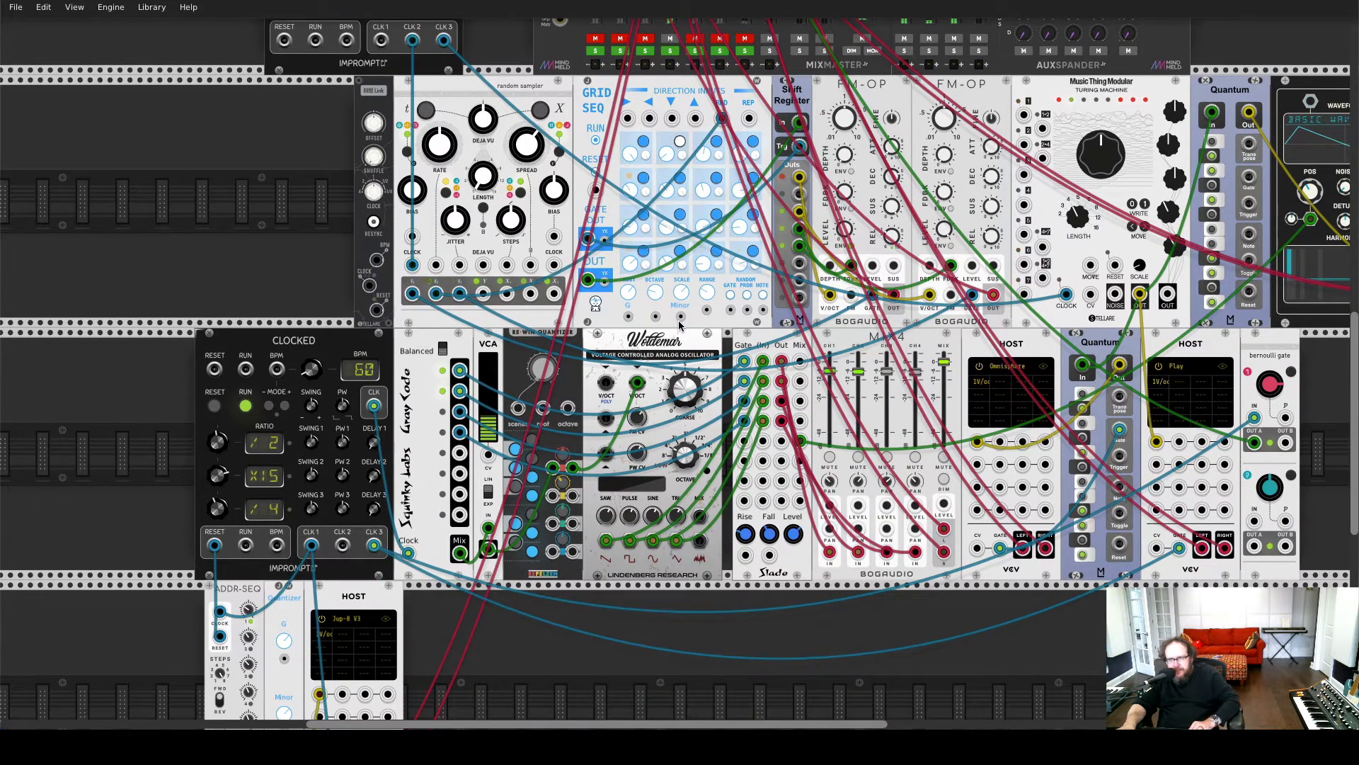
pyautogui.scroll(4, 679, 326)
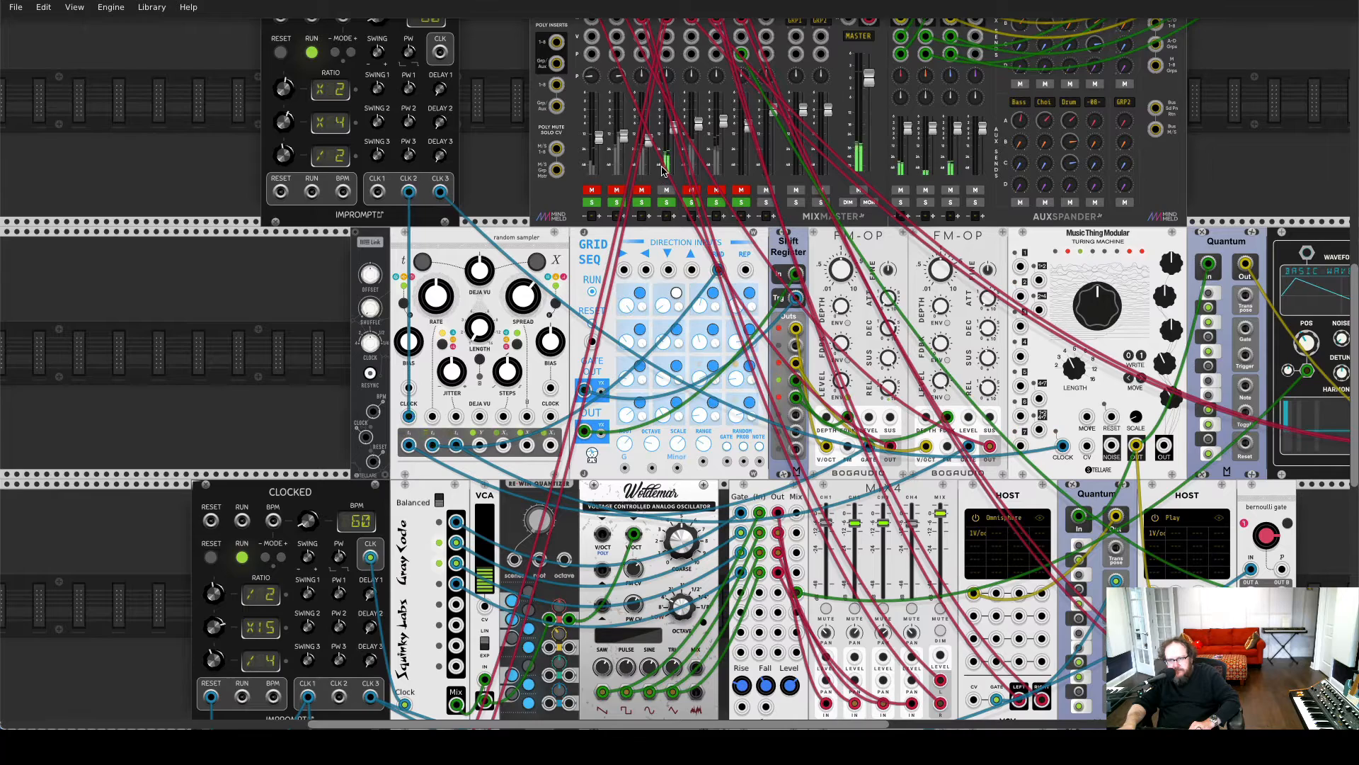
pyautogui.scroll(-6, 678, 326)
pyautogui.scroll(-4, 589, 283)
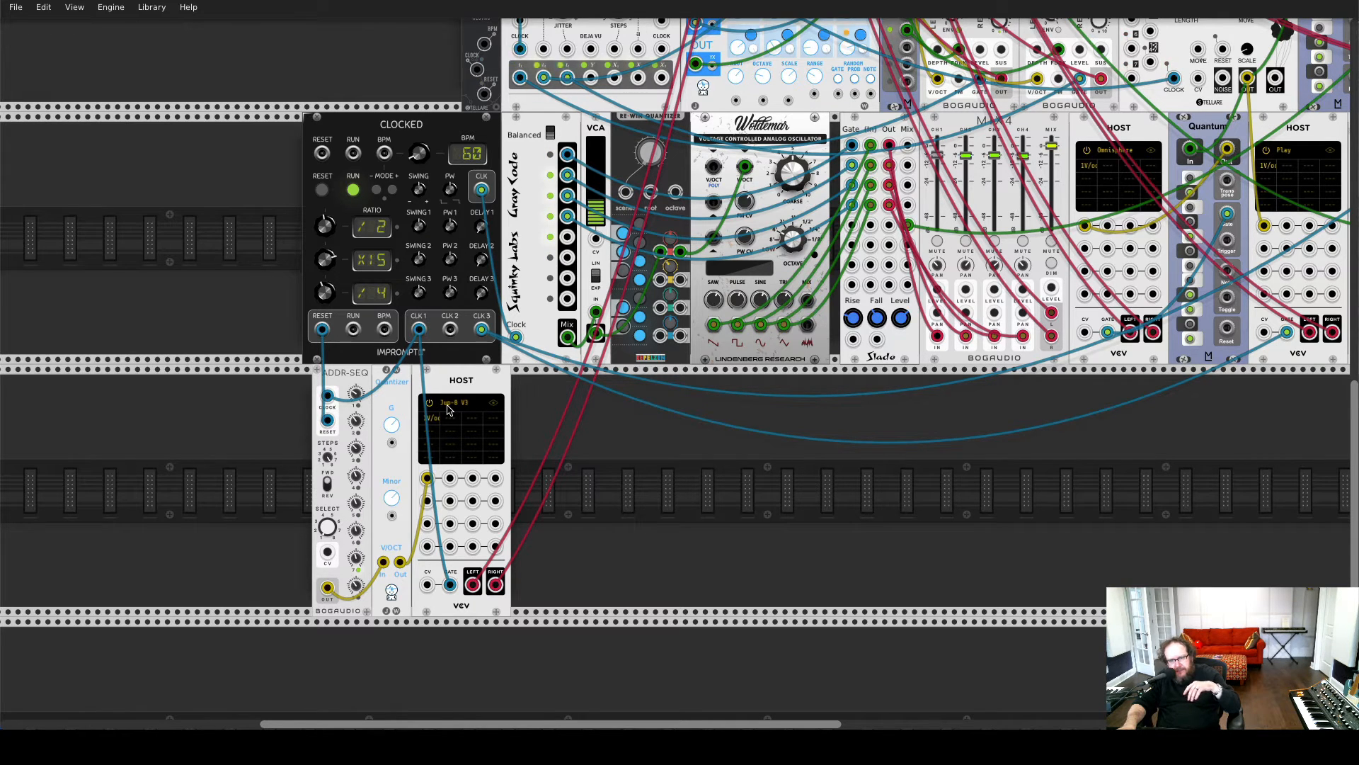
# Mute the mixer's Pad channel and unmute the Bass channel
pyautogui.scroll(10, 447, 410)
pyautogui.hscroll(3, 446, 409)
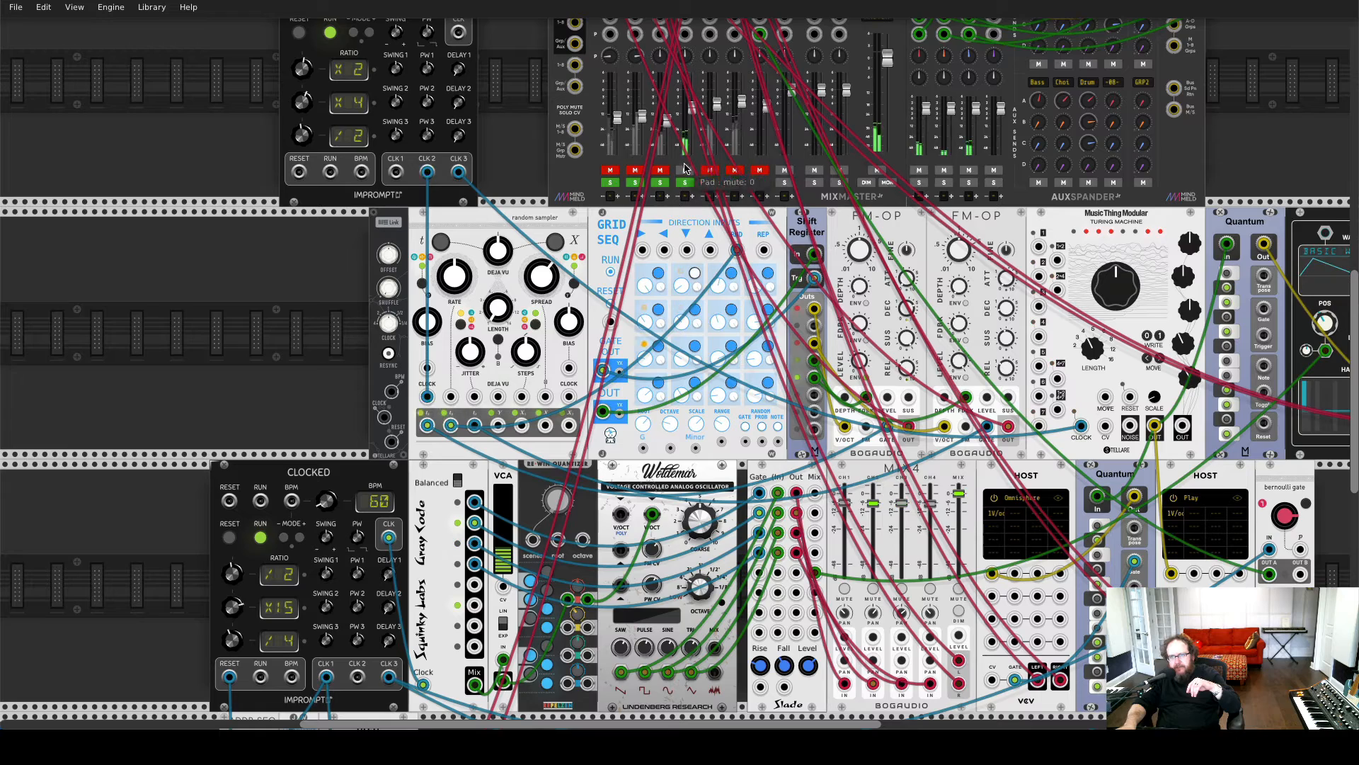
pyautogui.scroll(4, 683, 160)
pyautogui.hscroll(1, 684, 159)
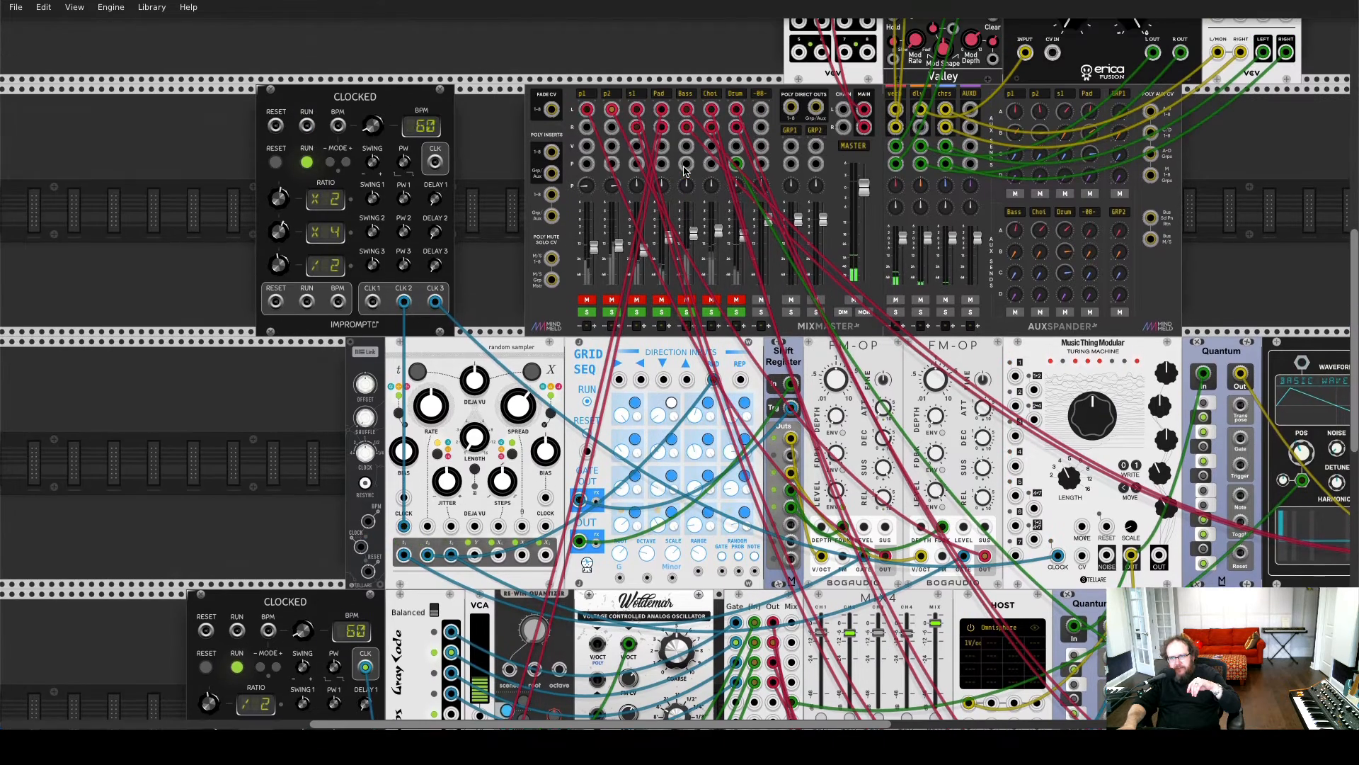
pyautogui.scroll(-3, 686, 205)
pyautogui.click(687, 207)
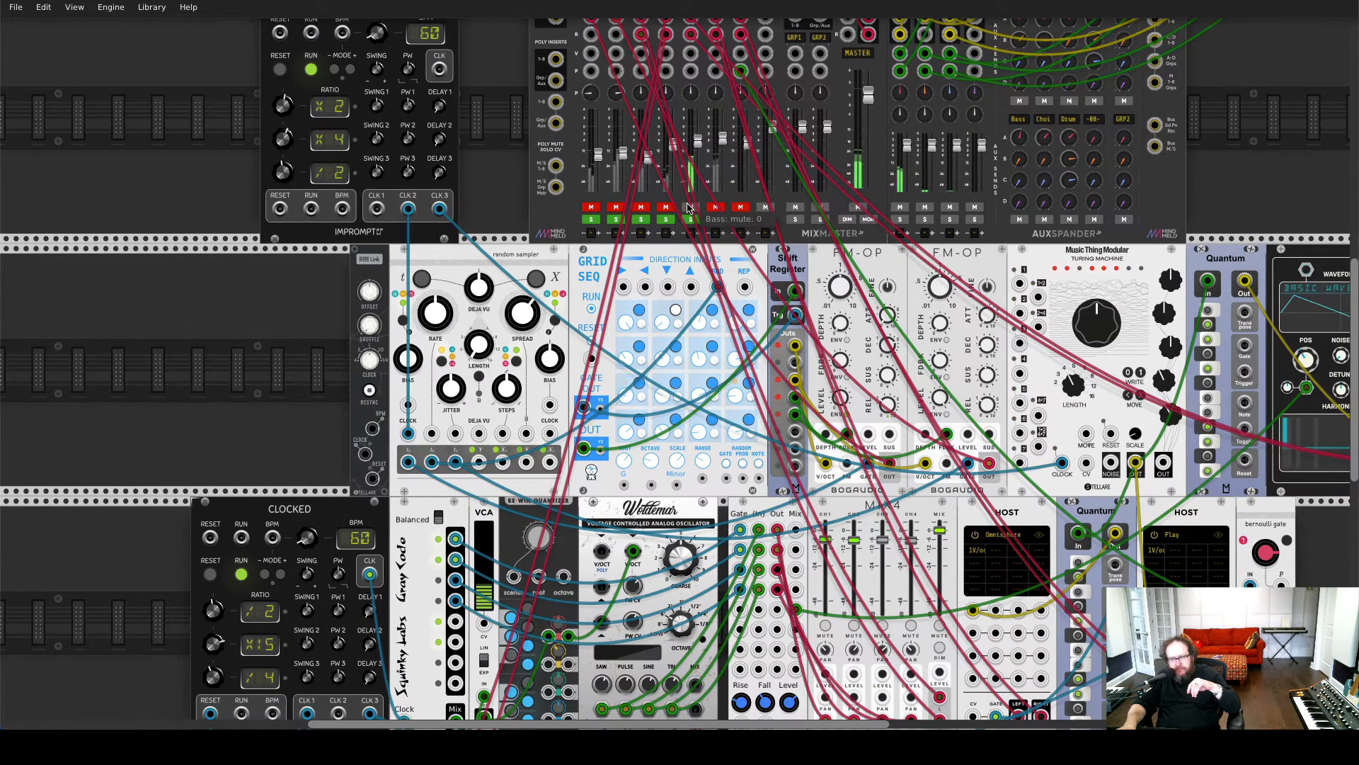
# Listen to the Bass channel while examining the Turing Machine, the Quantum quantizer and the XFX Wave oscillator patched to it
pyautogui.scroll(2, 686, 213)
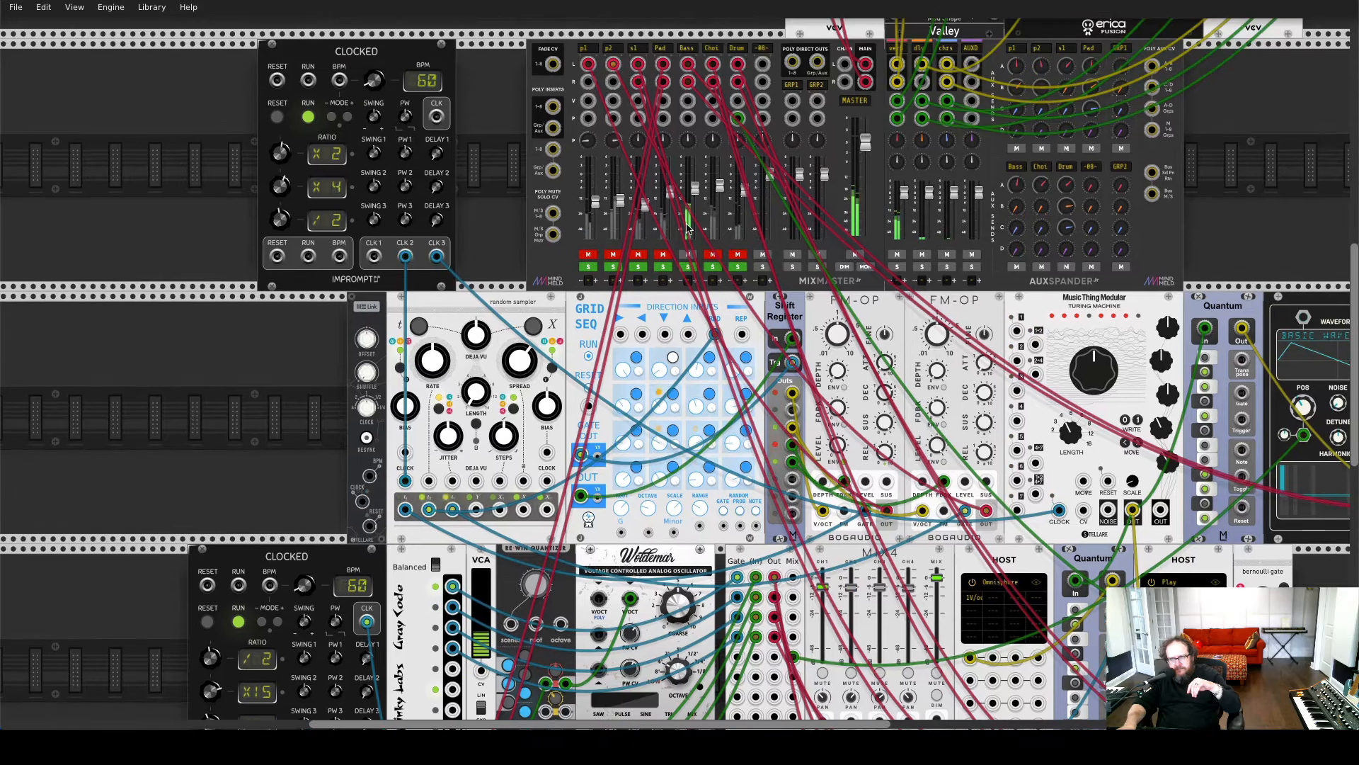
pyautogui.hscroll(5, 687, 226)
pyautogui.scroll(-3, 686, 227)
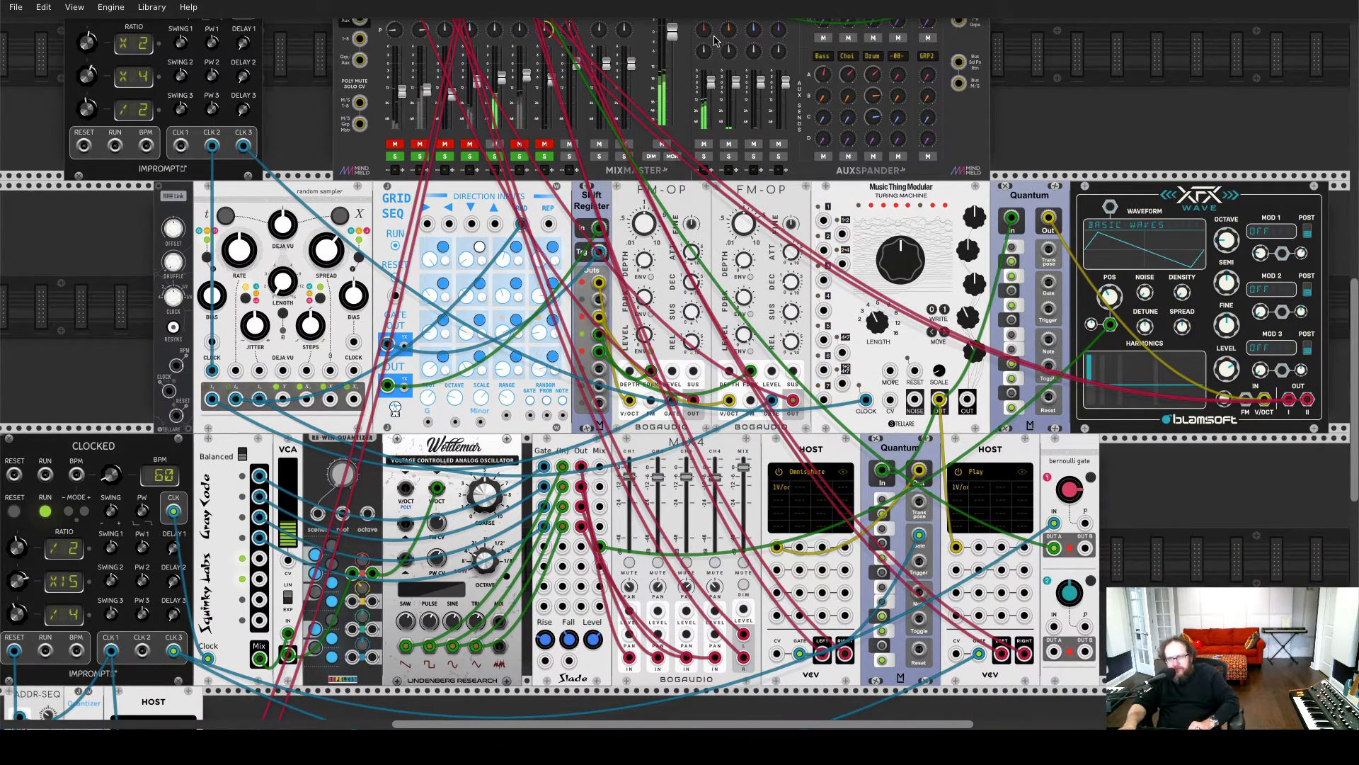
pyautogui.click(494, 144)
pyautogui.scroll(-2, 836, 326)
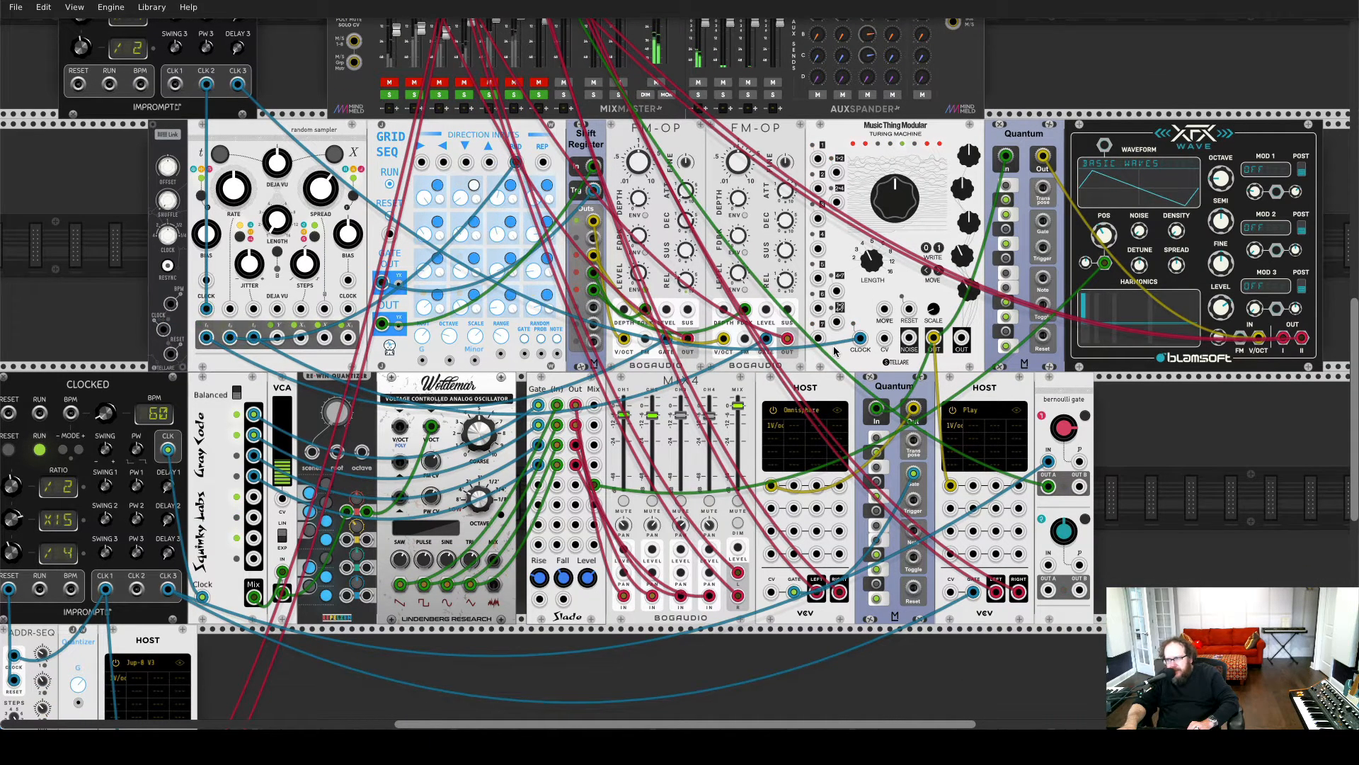
pyautogui.scroll(2, 835, 327)
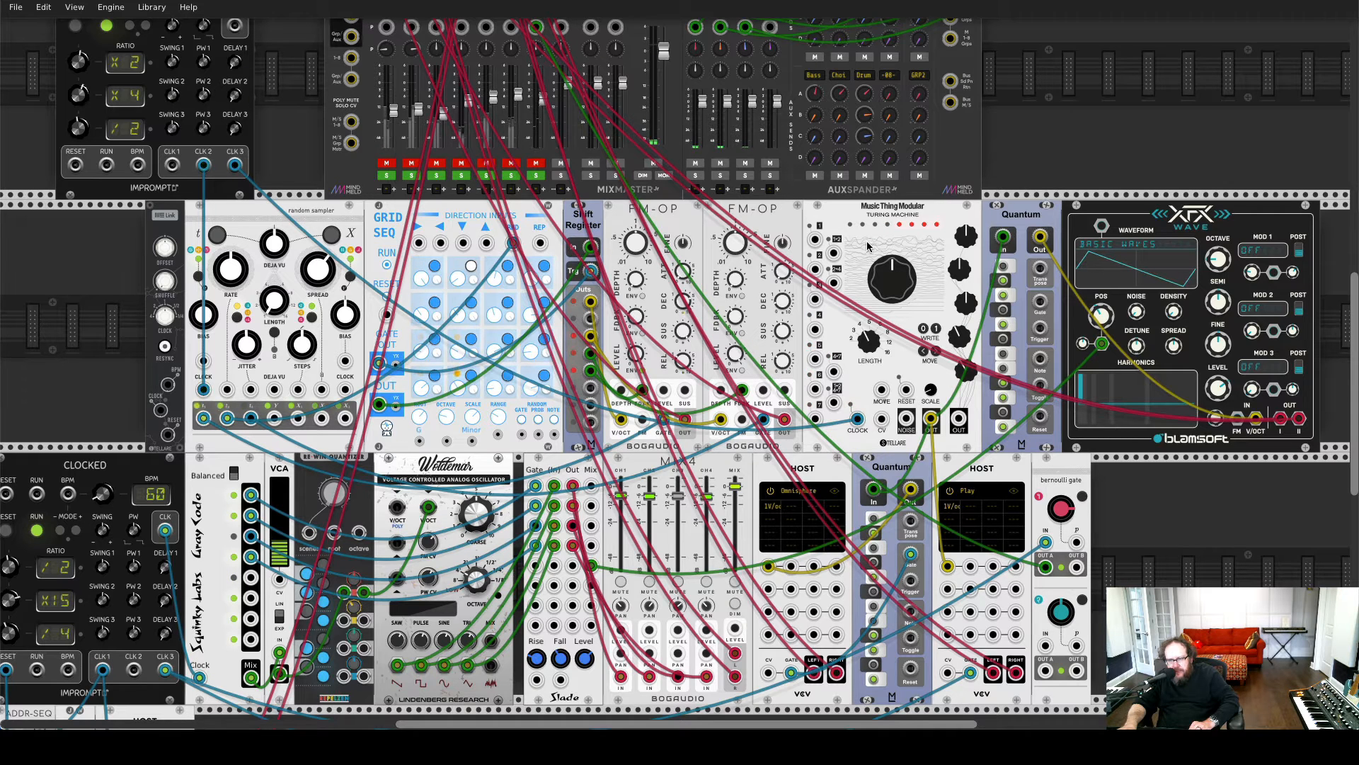
pyautogui.moveTo(867, 344)
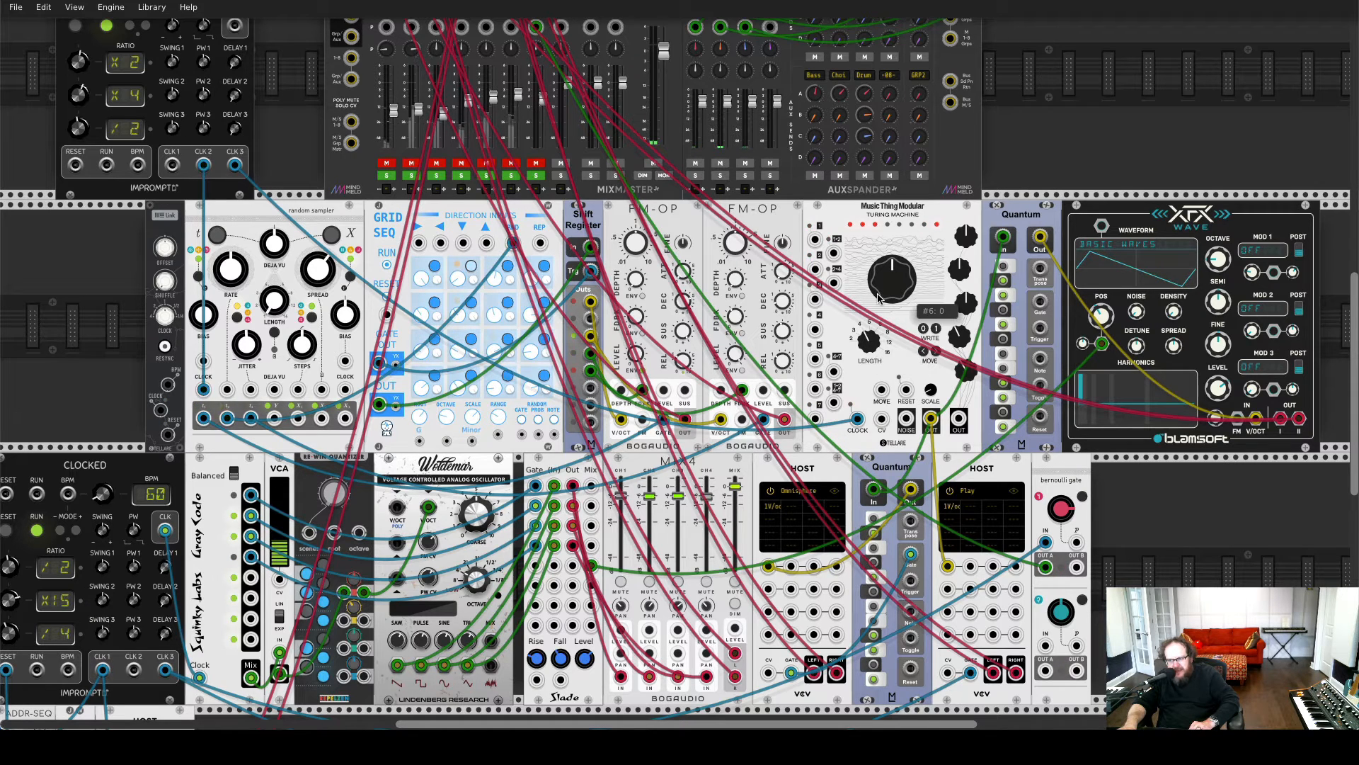
pyautogui.moveTo(892, 272)
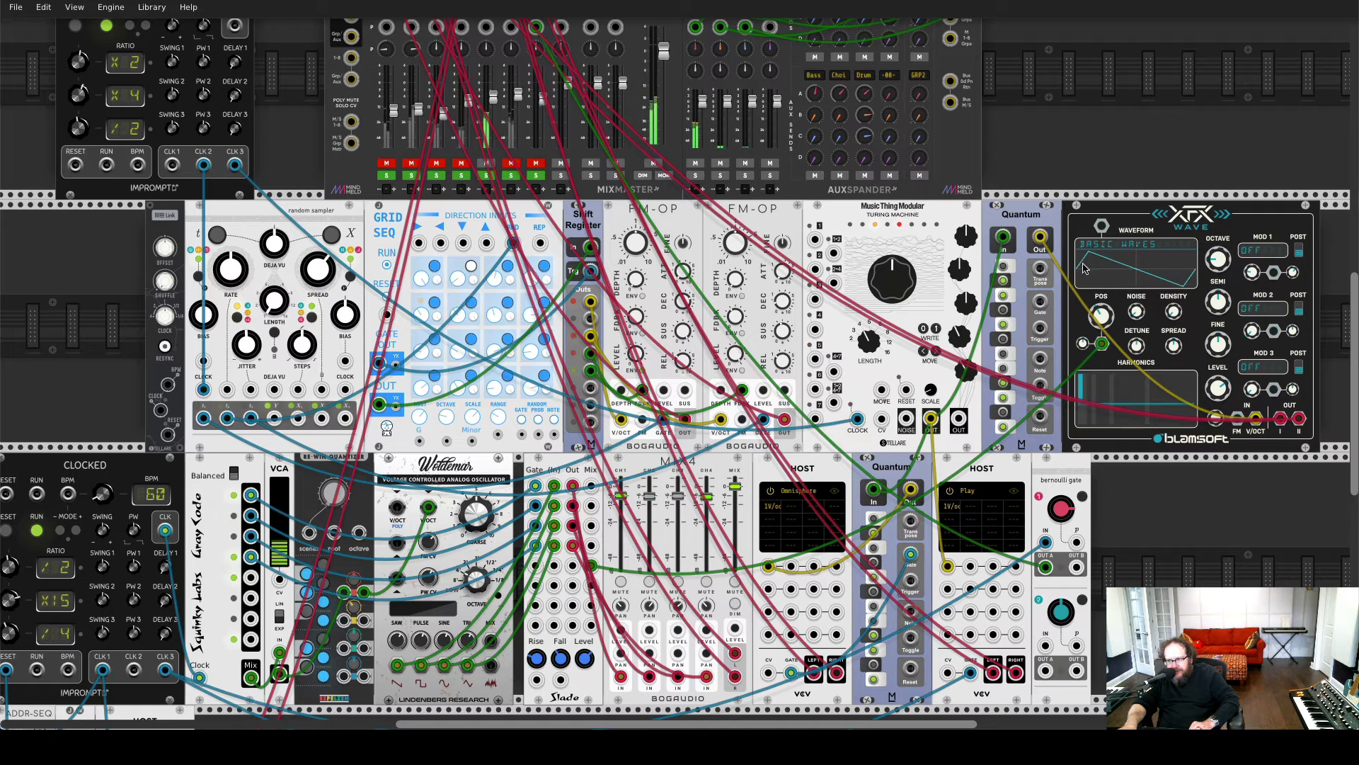
pyautogui.moveTo(1082, 349)
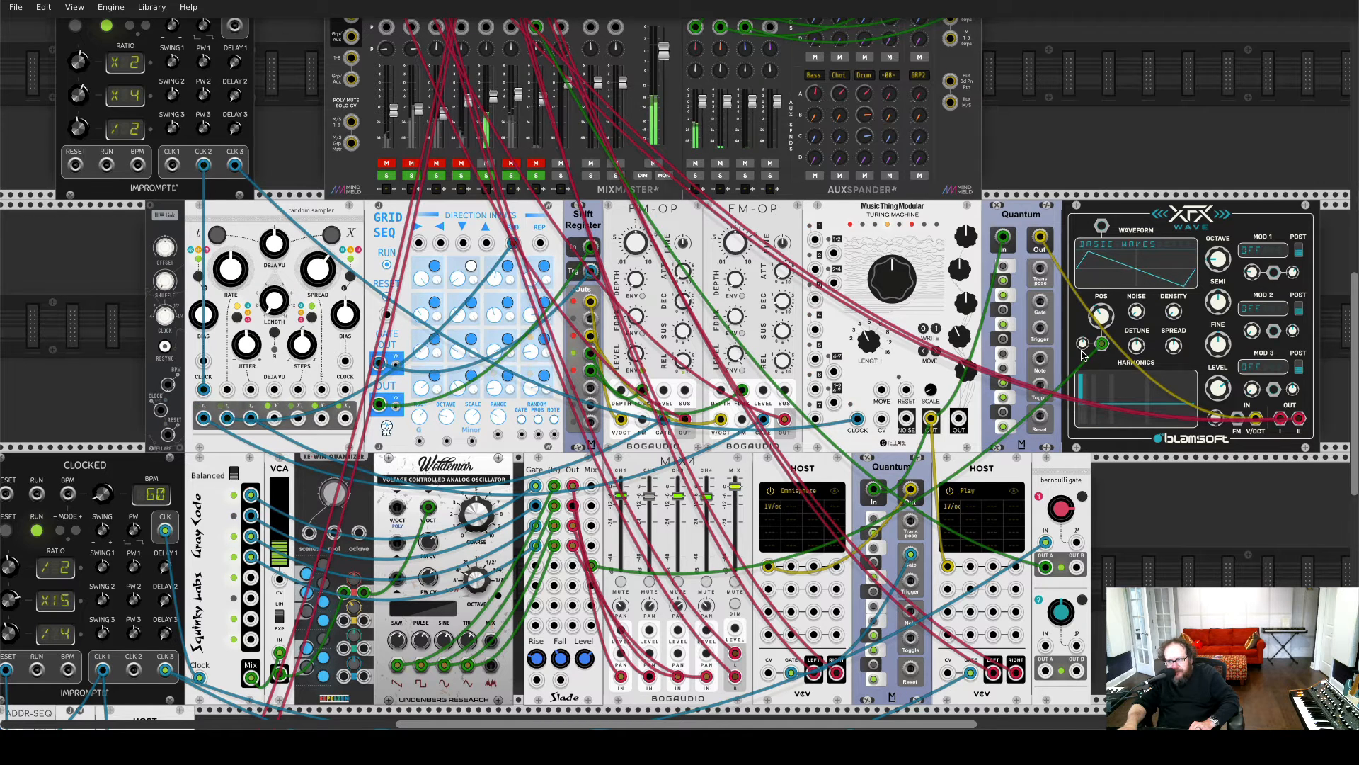
pyautogui.moveTo(1082, 349)
pyautogui.mouseDown()
pyautogui.moveTo(1082, 287)
pyautogui.moveTo(1083, 348)
pyautogui.mouseUp()
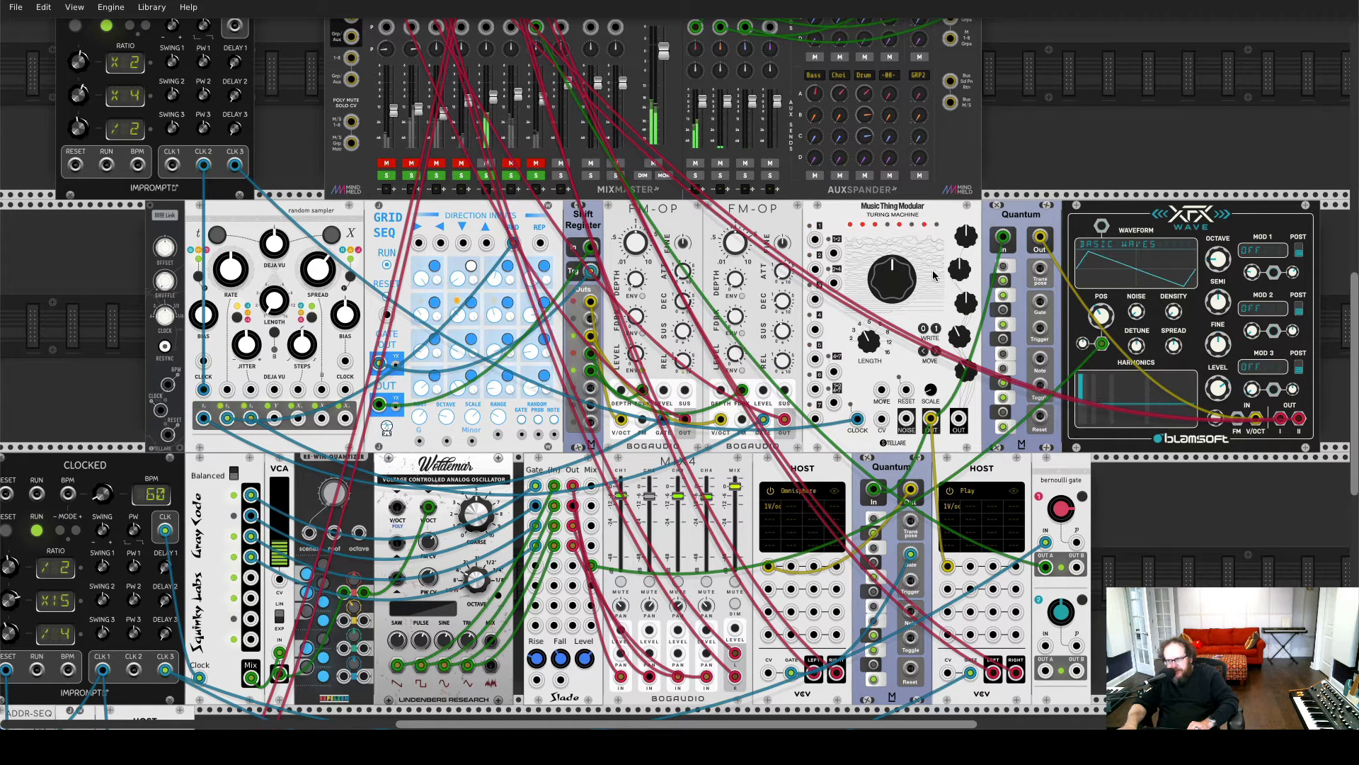
# Mute the mixer's Bass channel and unmute the Choi channel
pyautogui.click(486, 164)
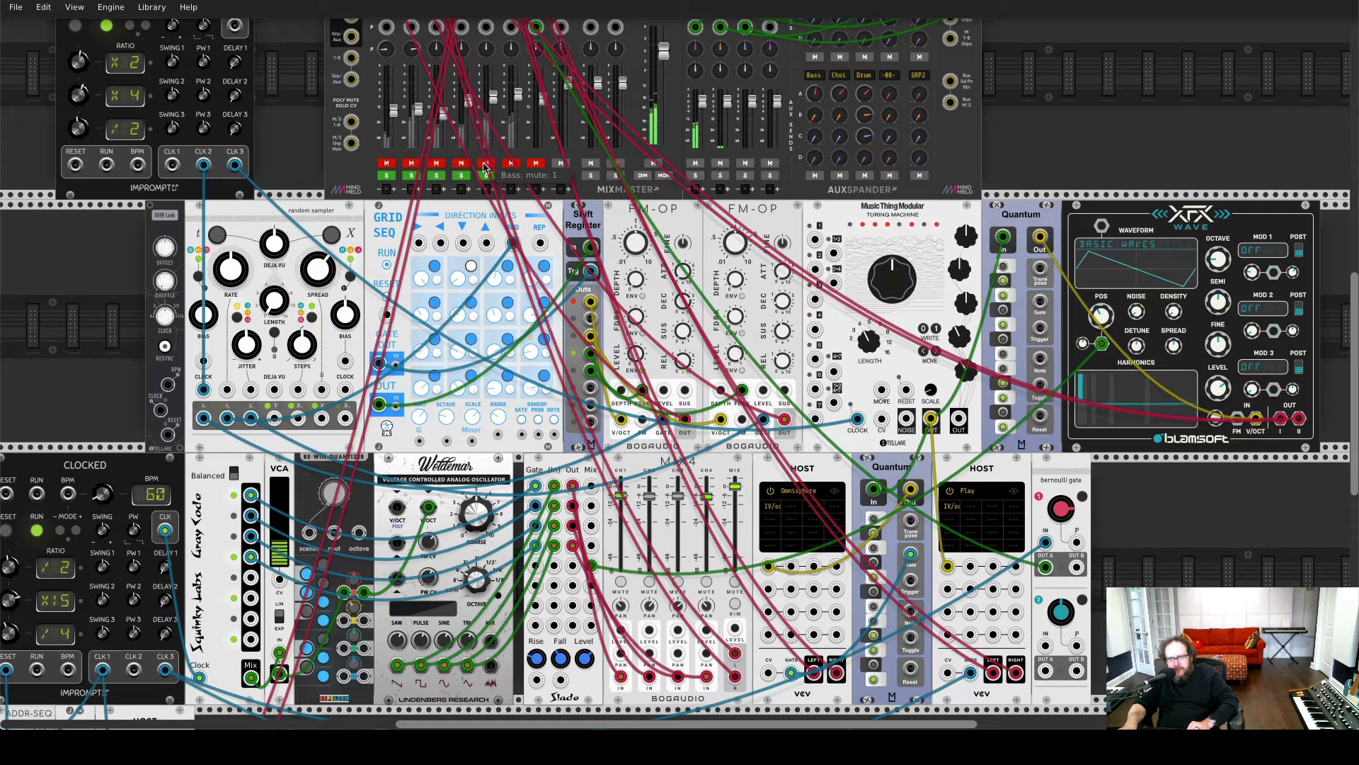
pyautogui.click(510, 163)
pyautogui.scroll(3, 512, 155)
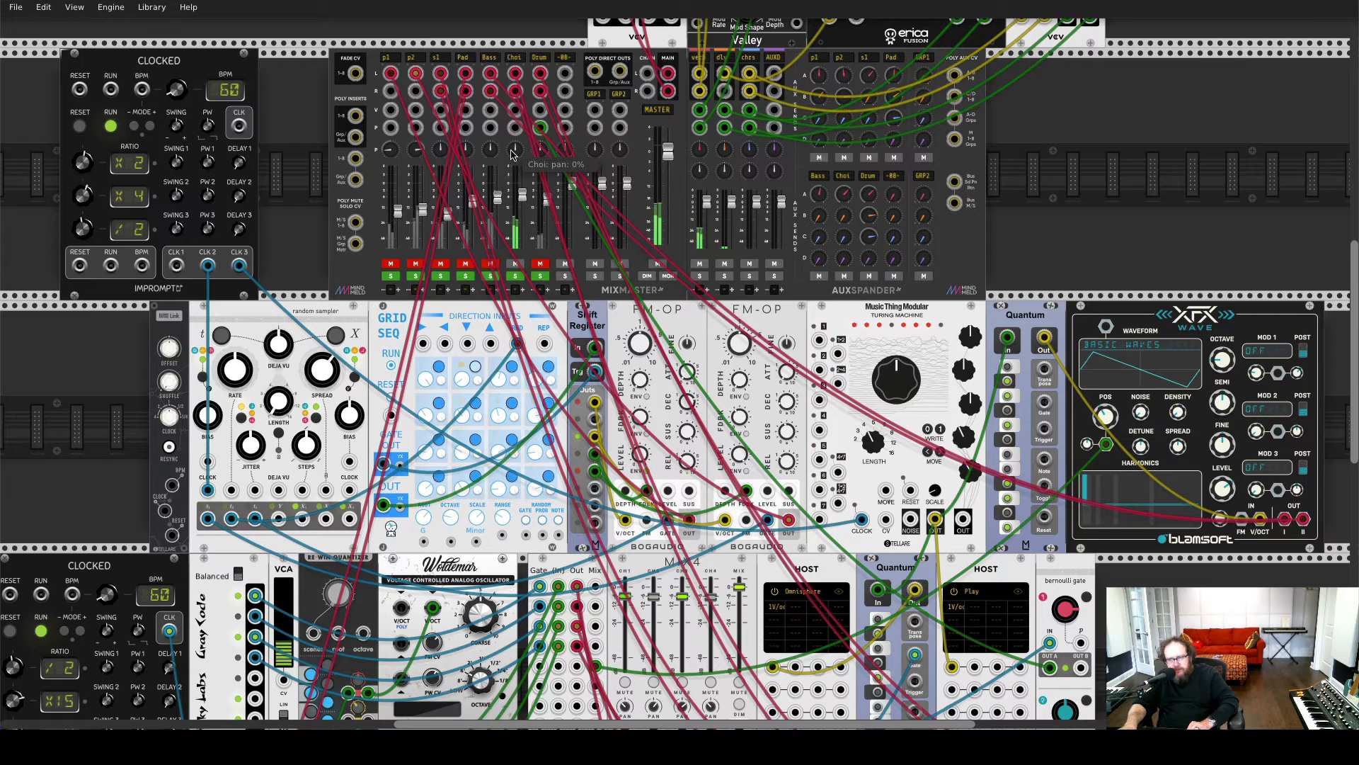
pyautogui.scroll(-1, 509, 113)
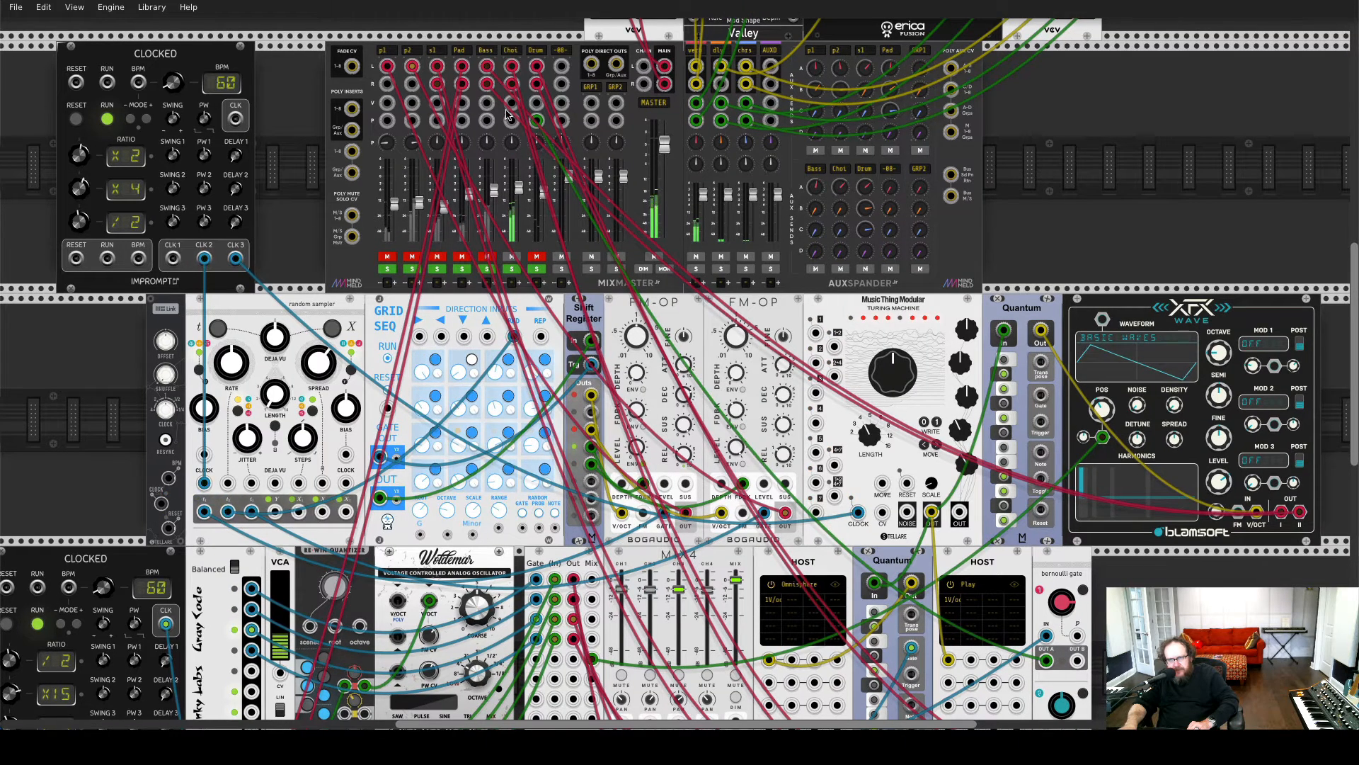
# Listen to the Choi channel while examining the Turing Machine, the Quantum quantizers and the Omnisphere and Play host modules
pyautogui.scroll(-5, 504, 134)
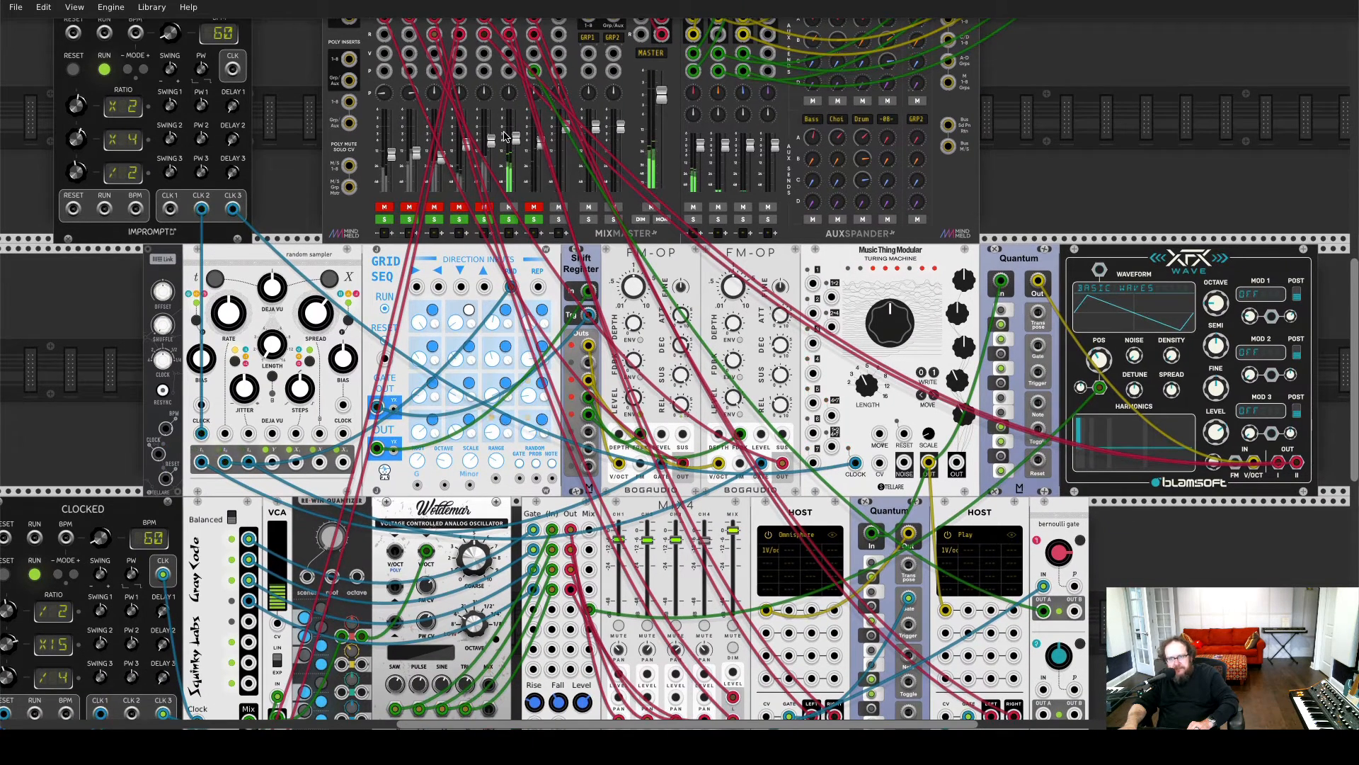
pyautogui.scroll(5, 505, 82)
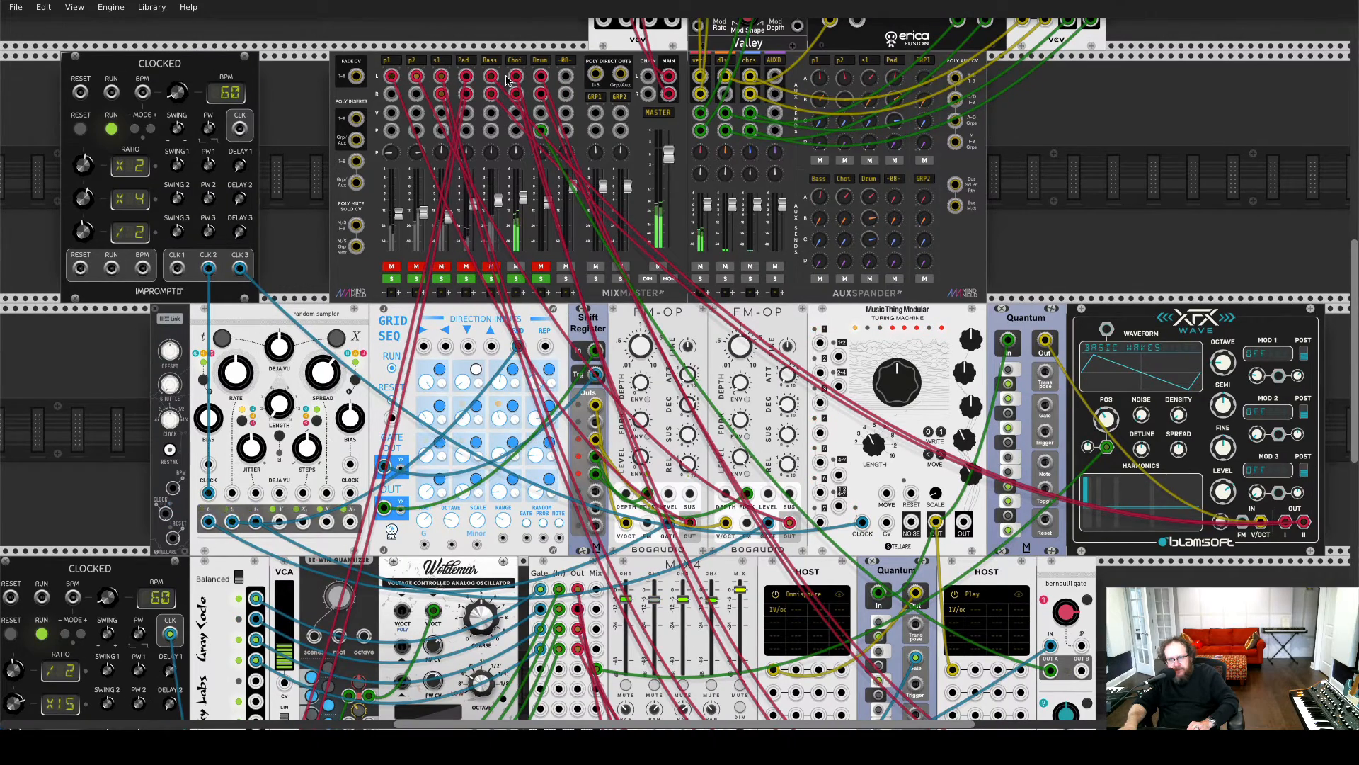
pyautogui.scroll(-20, 560, 337)
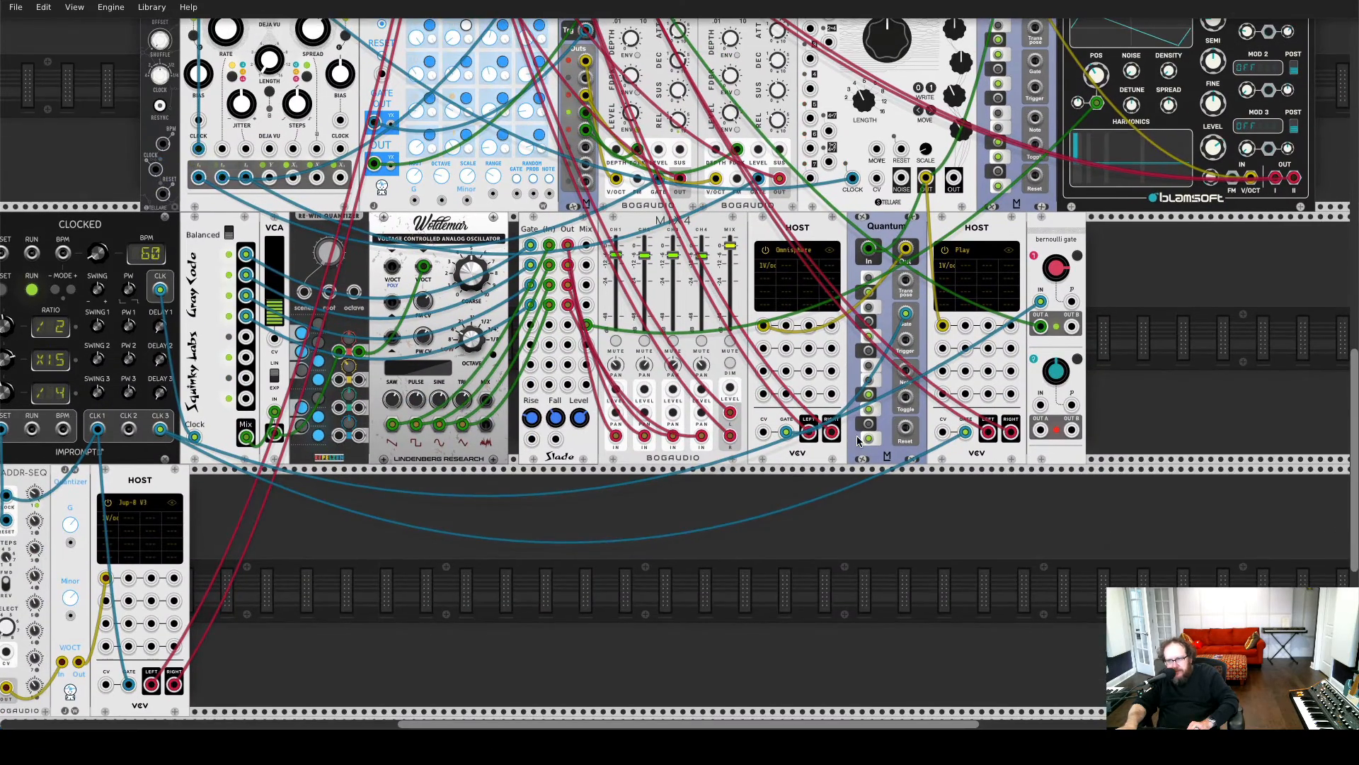
pyautogui.scroll(15, 557, 213)
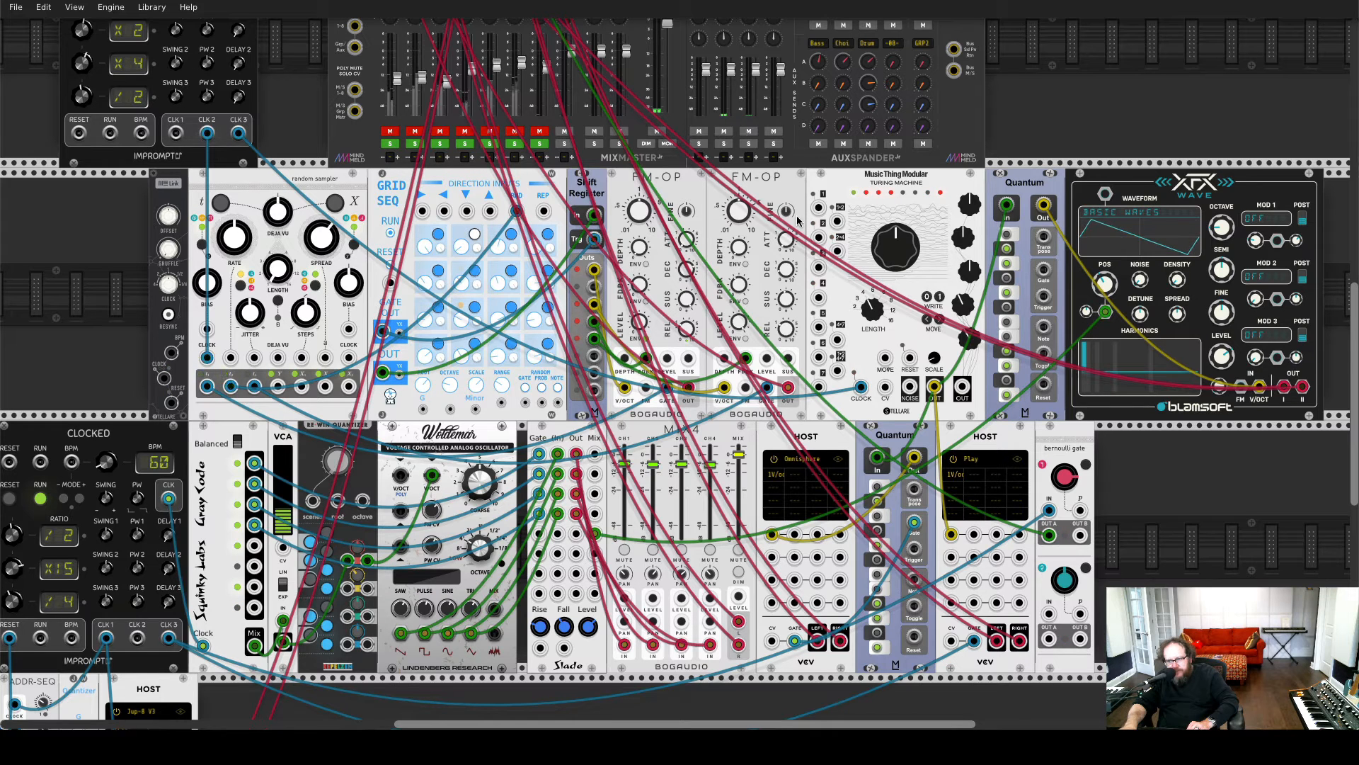
# Unmute the mixer's Choi channel for another listen, then switch from the Choi channel to the Drum channel using their mutes
pyautogui.click(515, 132)
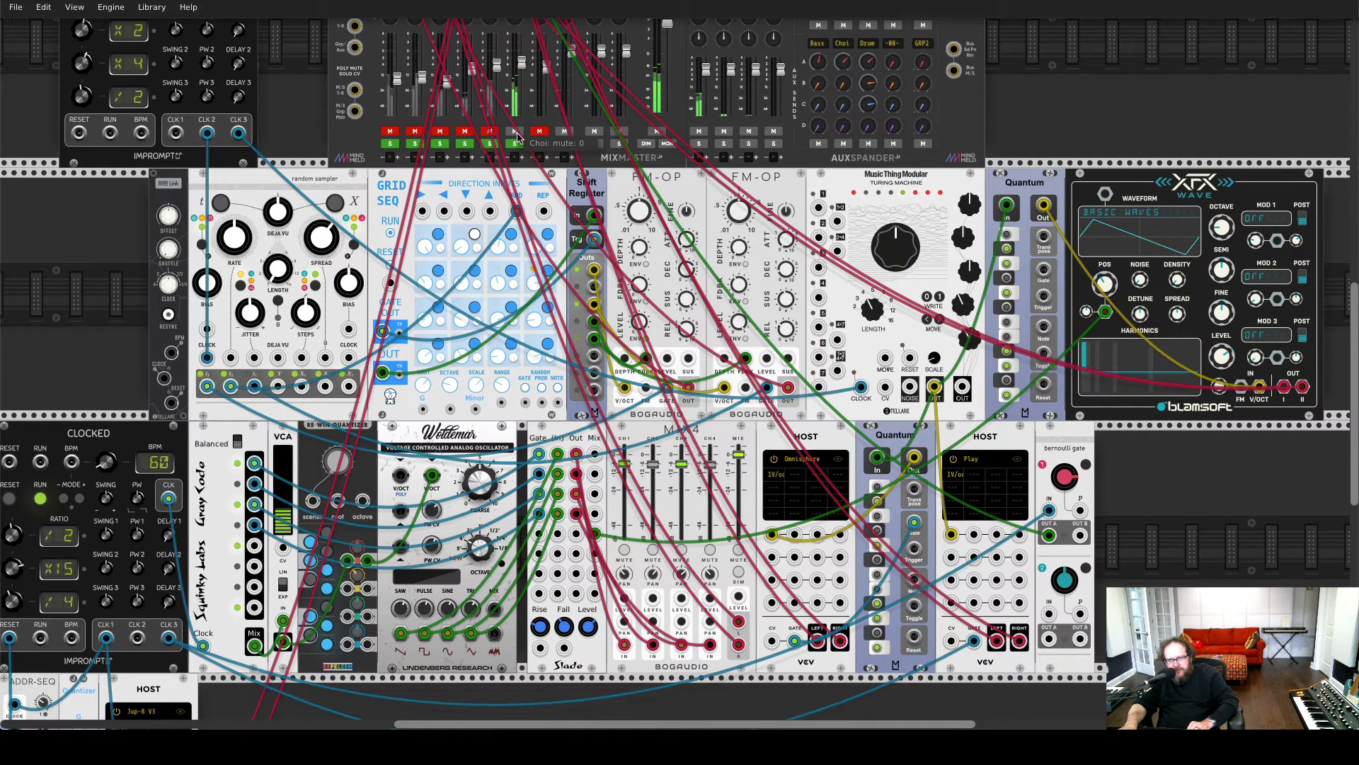
pyautogui.click(515, 132)
pyautogui.click(539, 133)
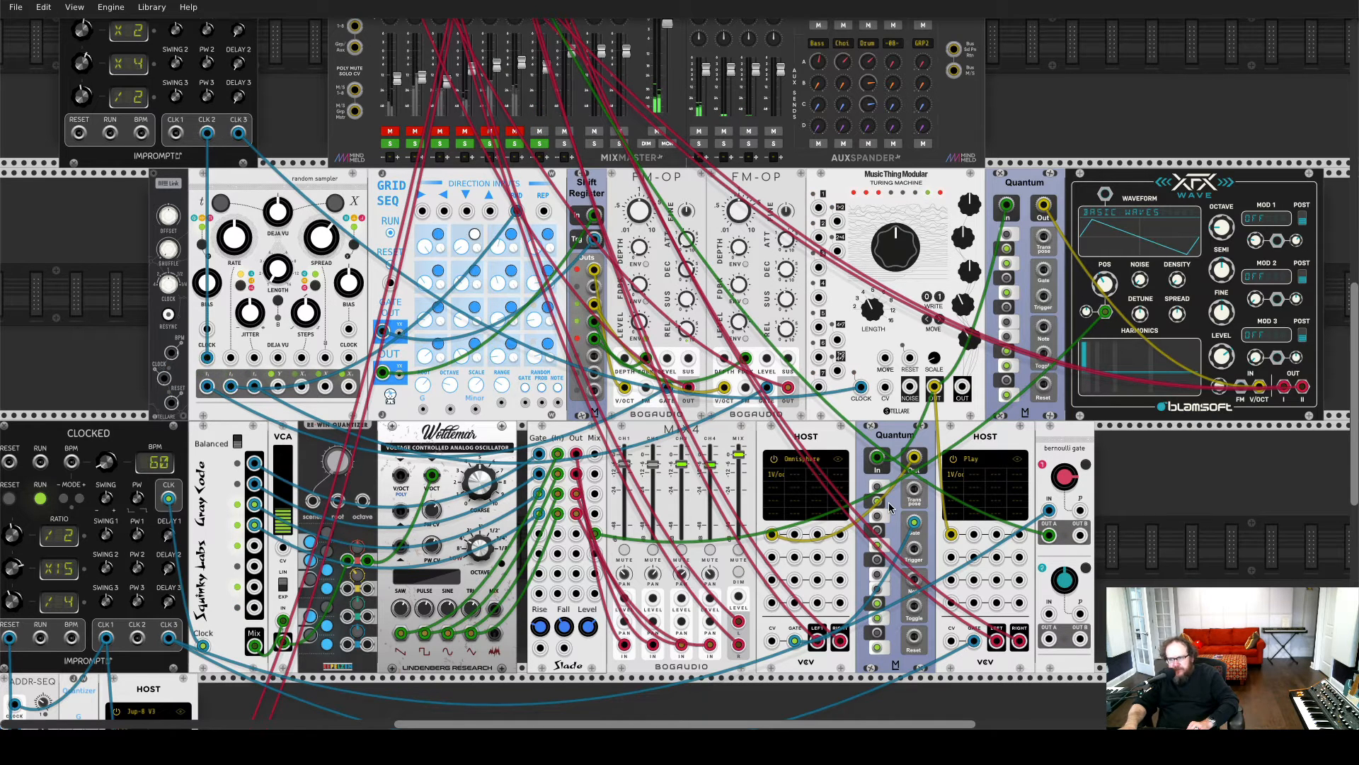
# Audition the Drum channel while examining the lower row of modules, and mute the Drum channel again
pyautogui.scroll(-1, 891, 507)
pyautogui.scroll(1, 890, 507)
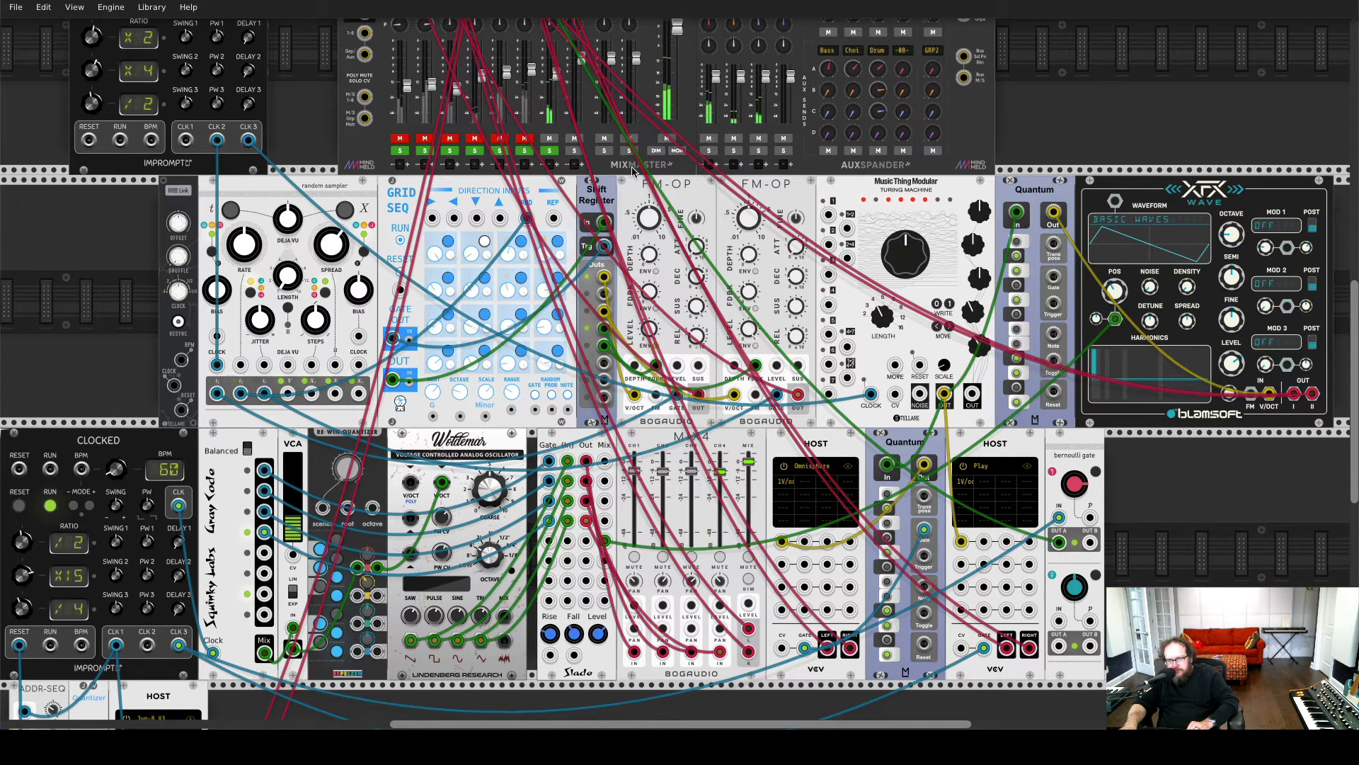
pyautogui.click(552, 139)
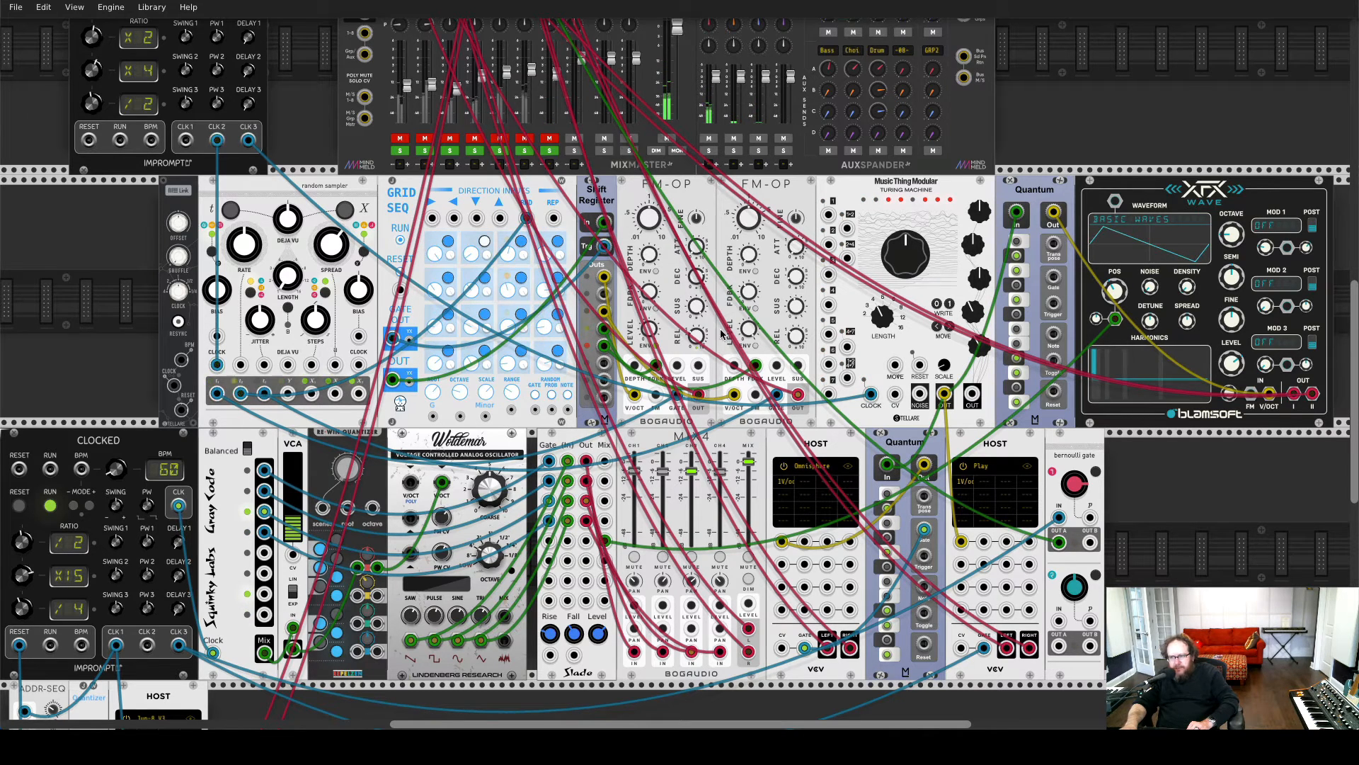
# Examine the Bernoulli gate, the Turing Machine, the Quantum quantizers and the host modules, tracing the cables that link them
pyautogui.hscroll(2, 932, 443)
pyautogui.scroll(1, 932, 444)
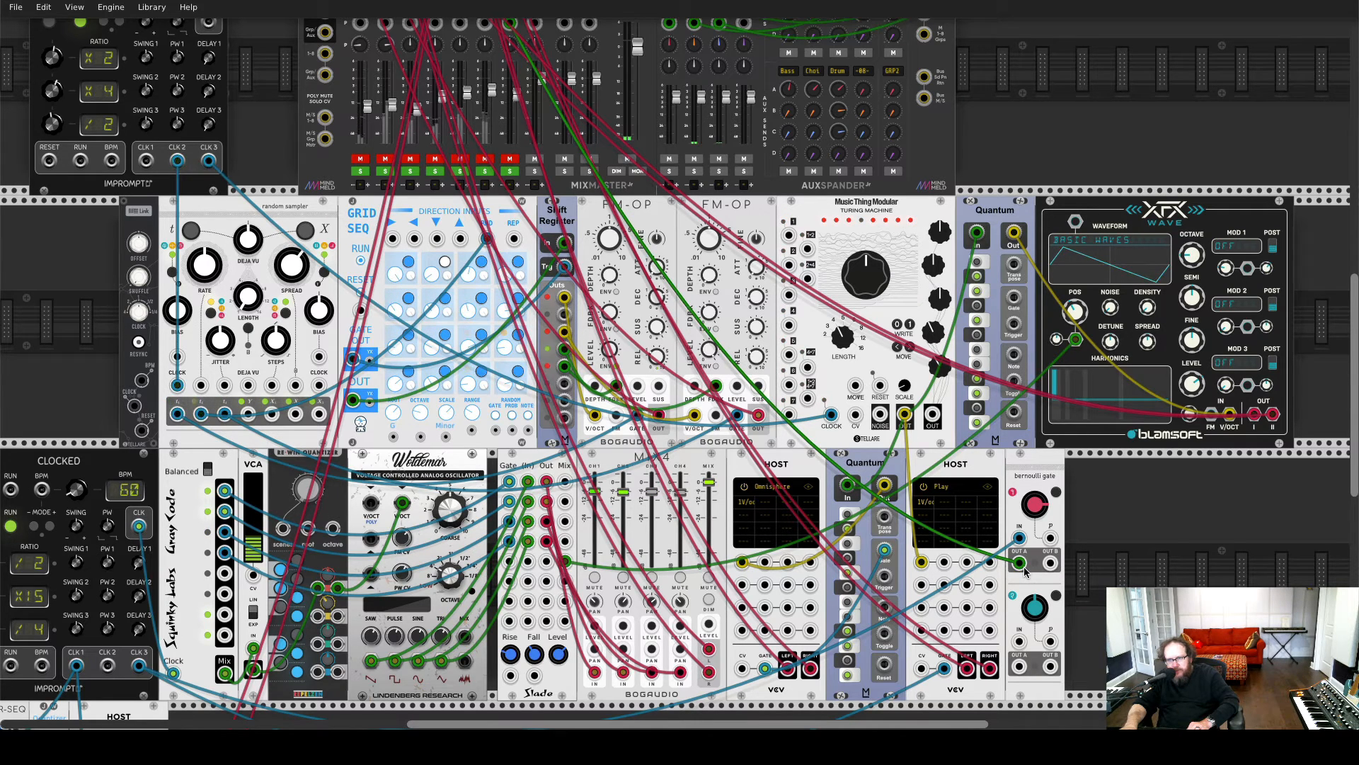
pyautogui.scroll(4, 1025, 572)
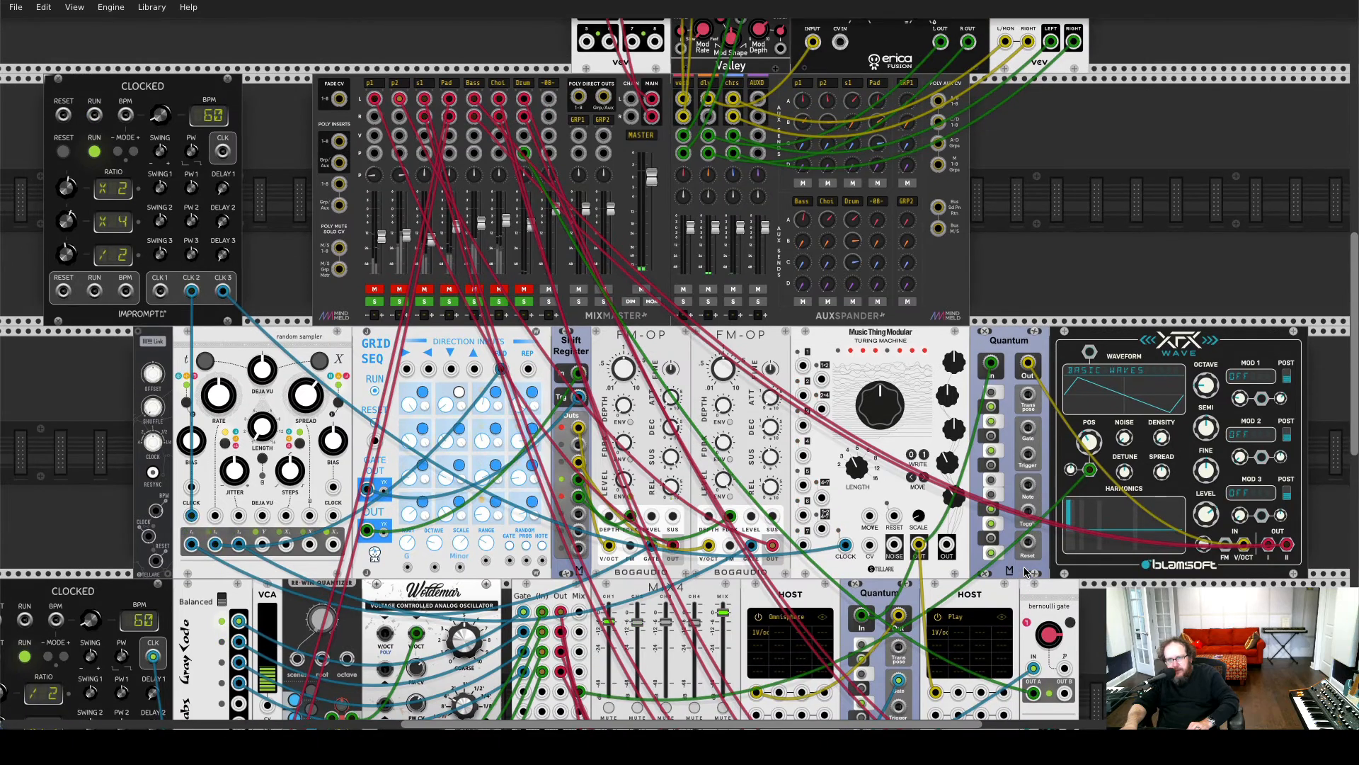
pyautogui.scroll(-4, 1024, 572)
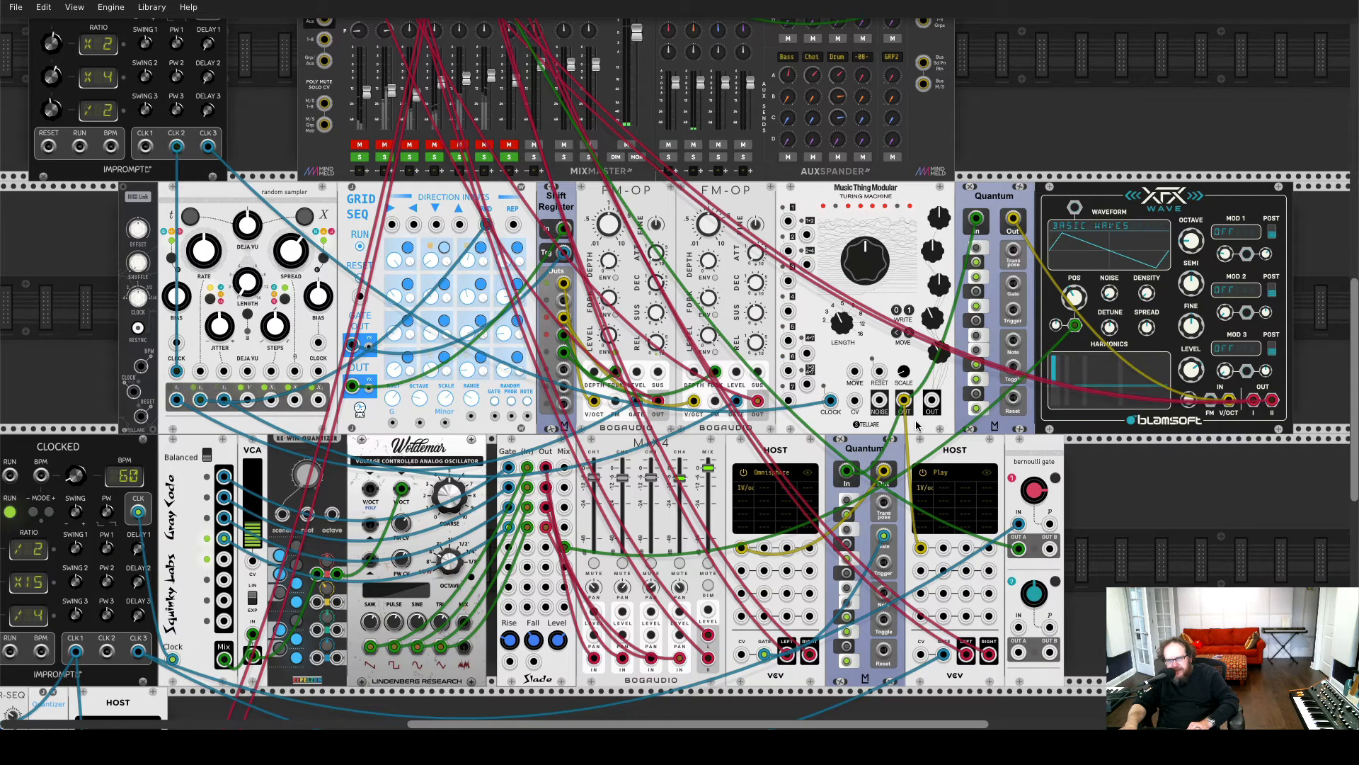
pyautogui.scroll(3, 910, 421)
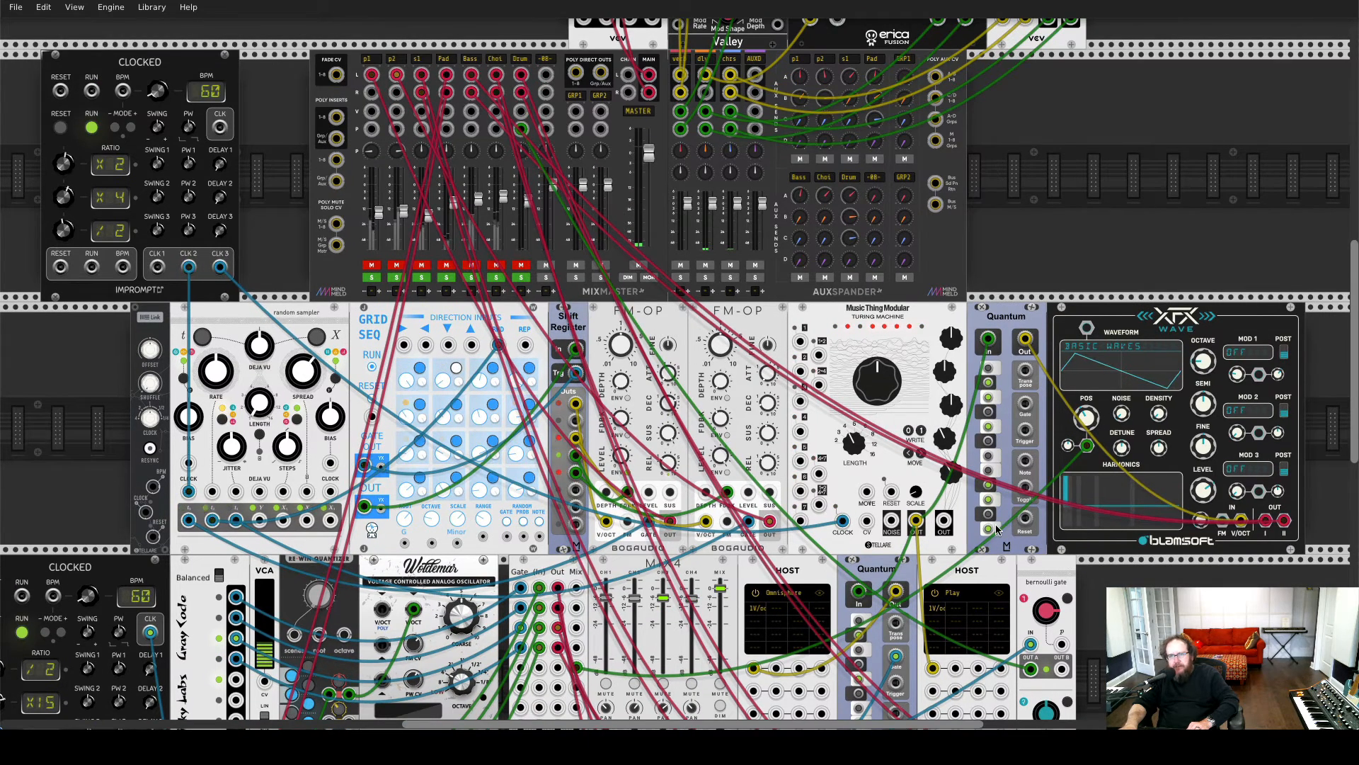
pyautogui.scroll(-2, 998, 527)
pyautogui.scroll(-1, 1031, 577)
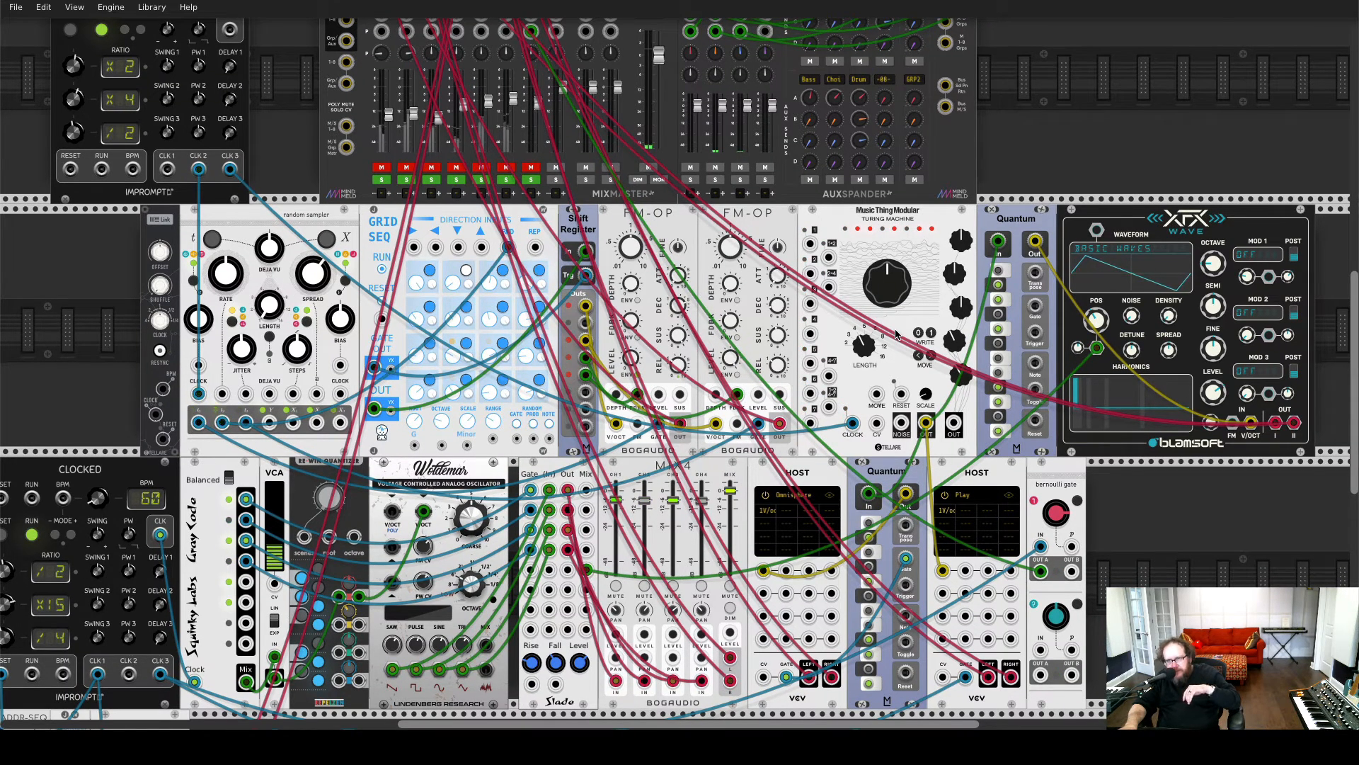
# Examine the MixMaster and AuxSpander sends and the Plateau reverb, Fusion delay and MicroShift Host-FX modules patched to them
pyautogui.scroll(2, 555, 100)
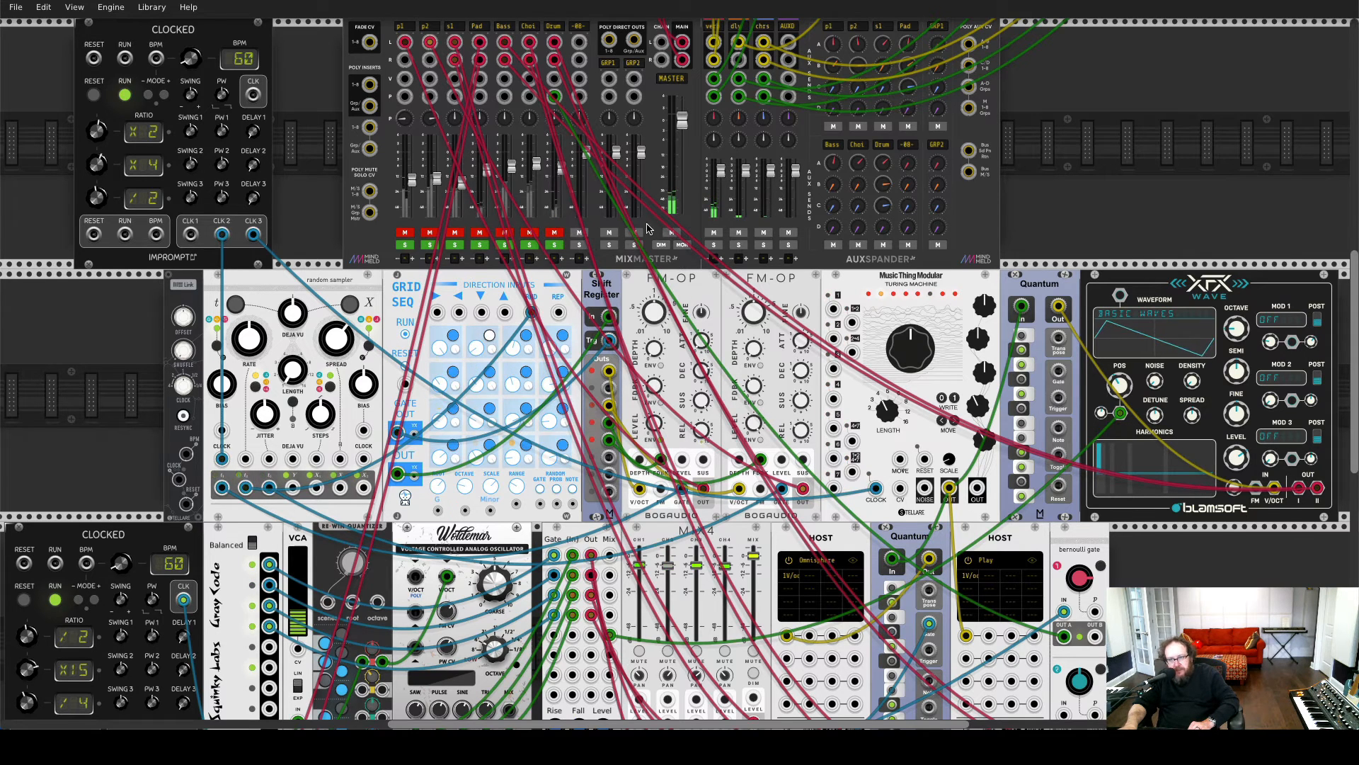
pyautogui.scroll(8, 658, 228)
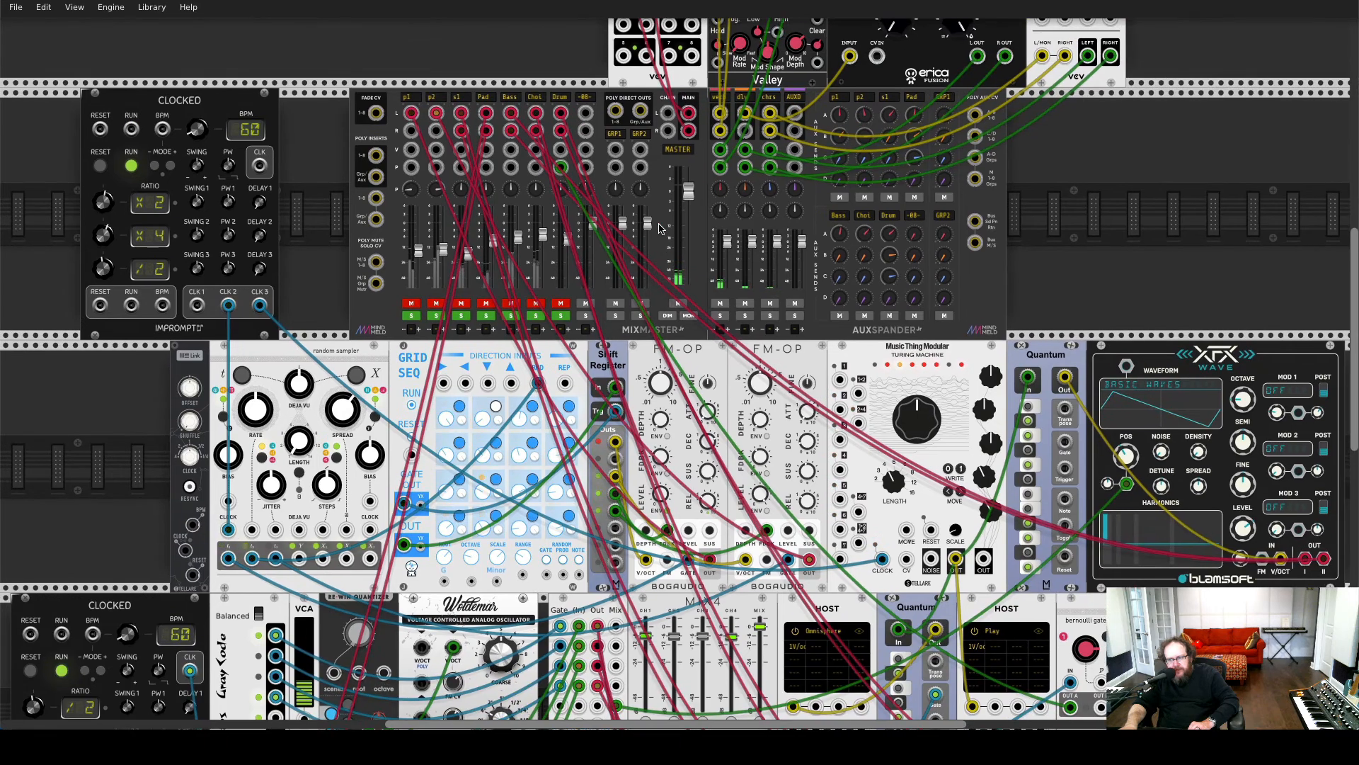
pyautogui.hscroll(5, 659, 228)
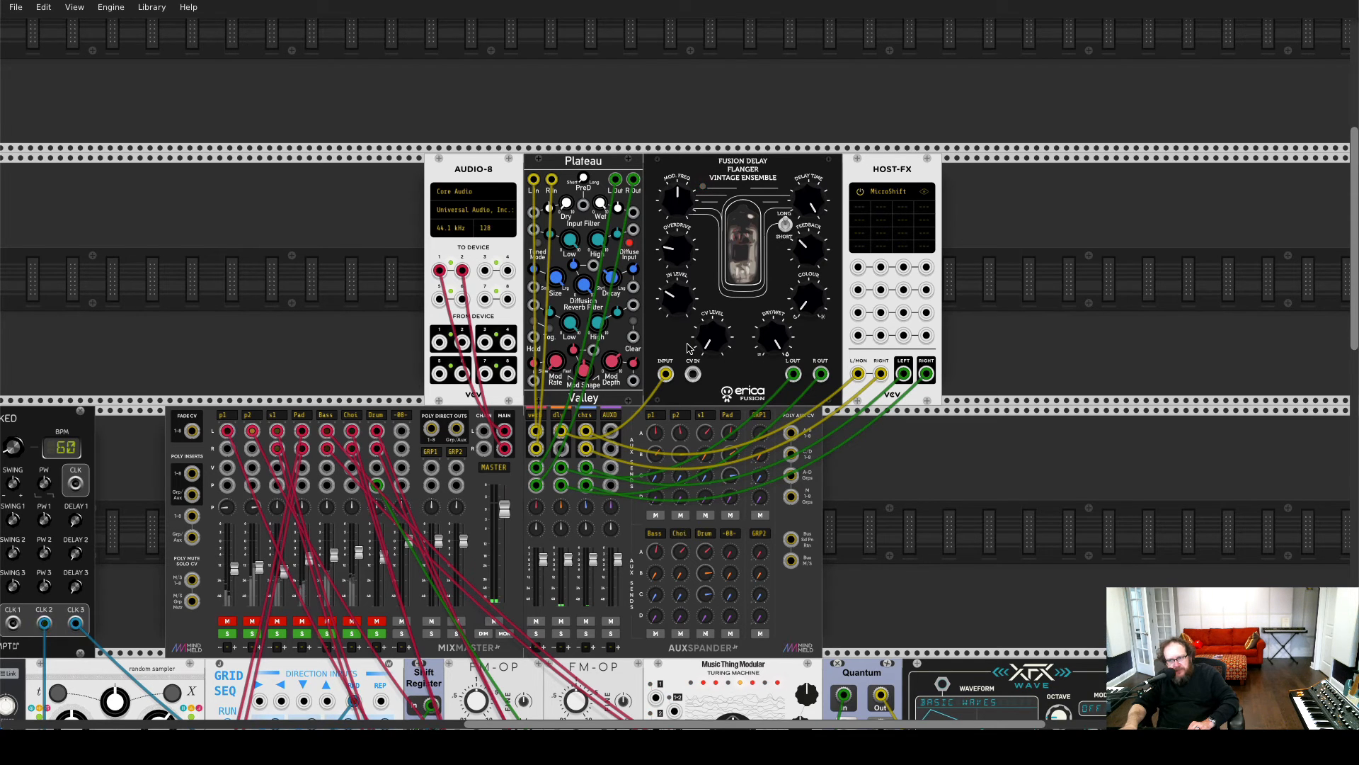
pyautogui.scroll(-1, 688, 348)
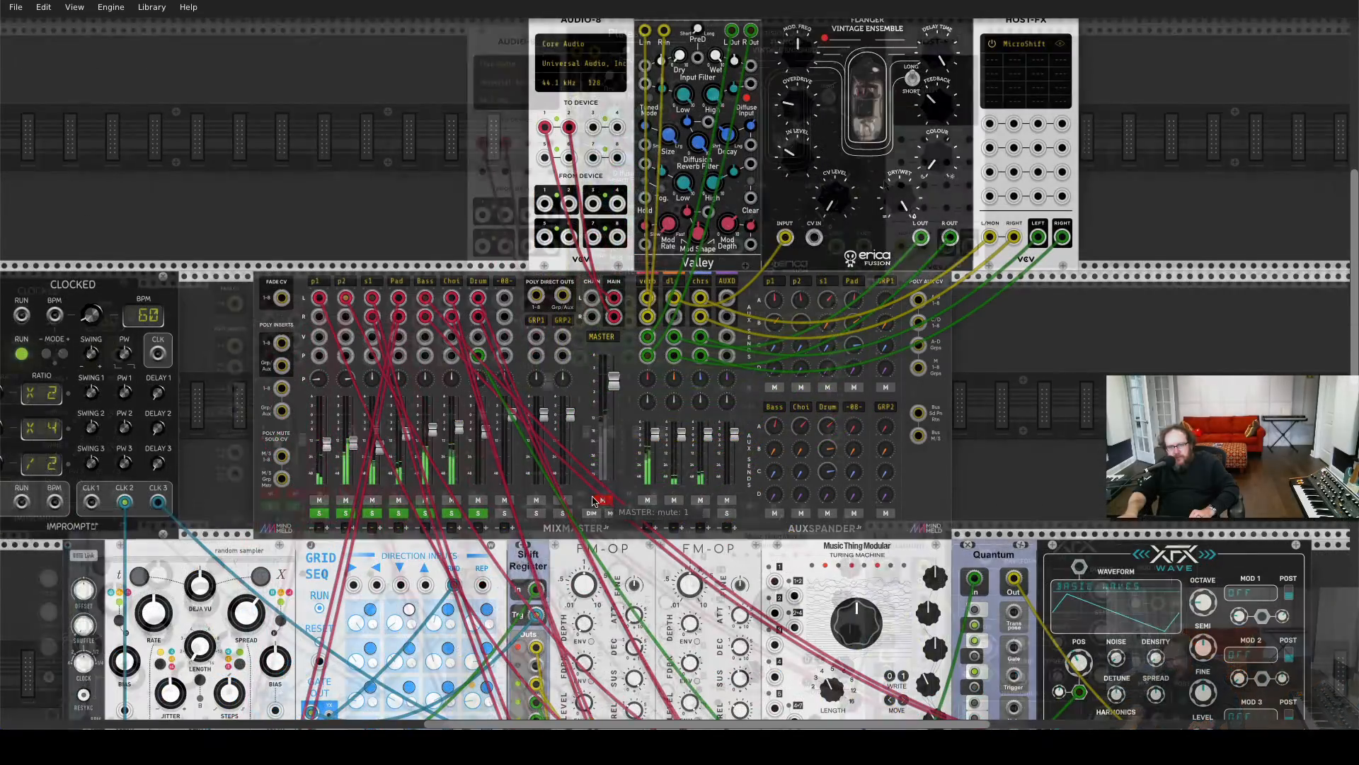
# Mute the mixer's Master output and look over the whole rack from the effects row to the lower voices
pyautogui.click(600, 500)
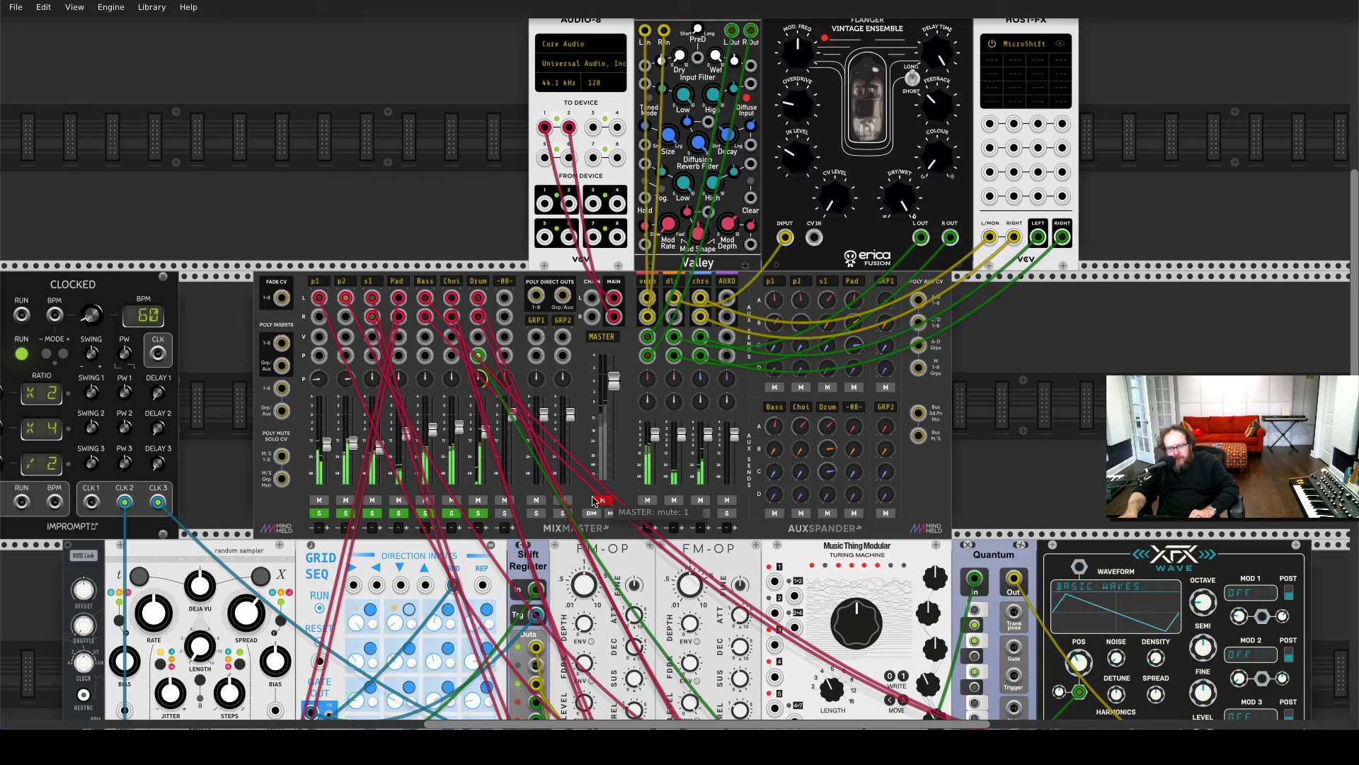
pyautogui.scroll(-5, 593, 500)
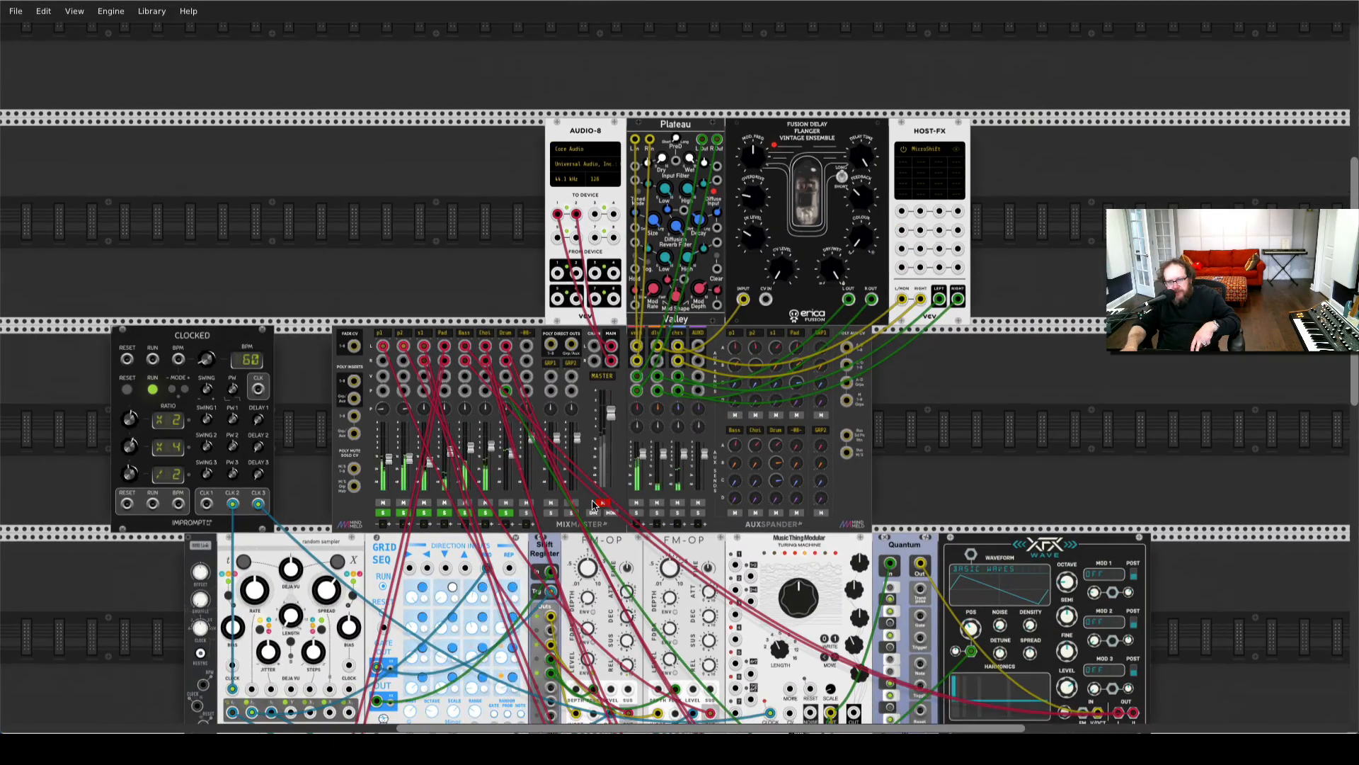
pyautogui.scroll(-5, 593, 503)
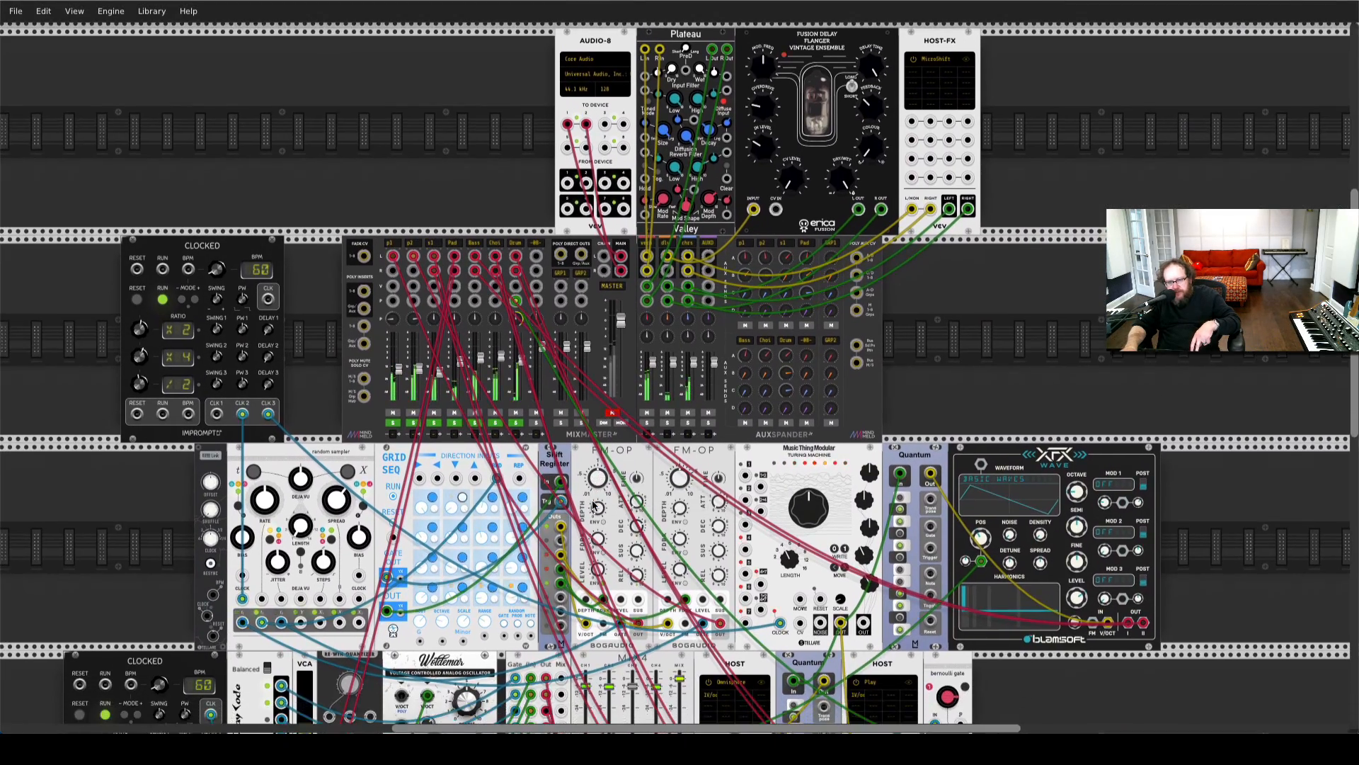
pyautogui.scroll(-3, 593, 504)
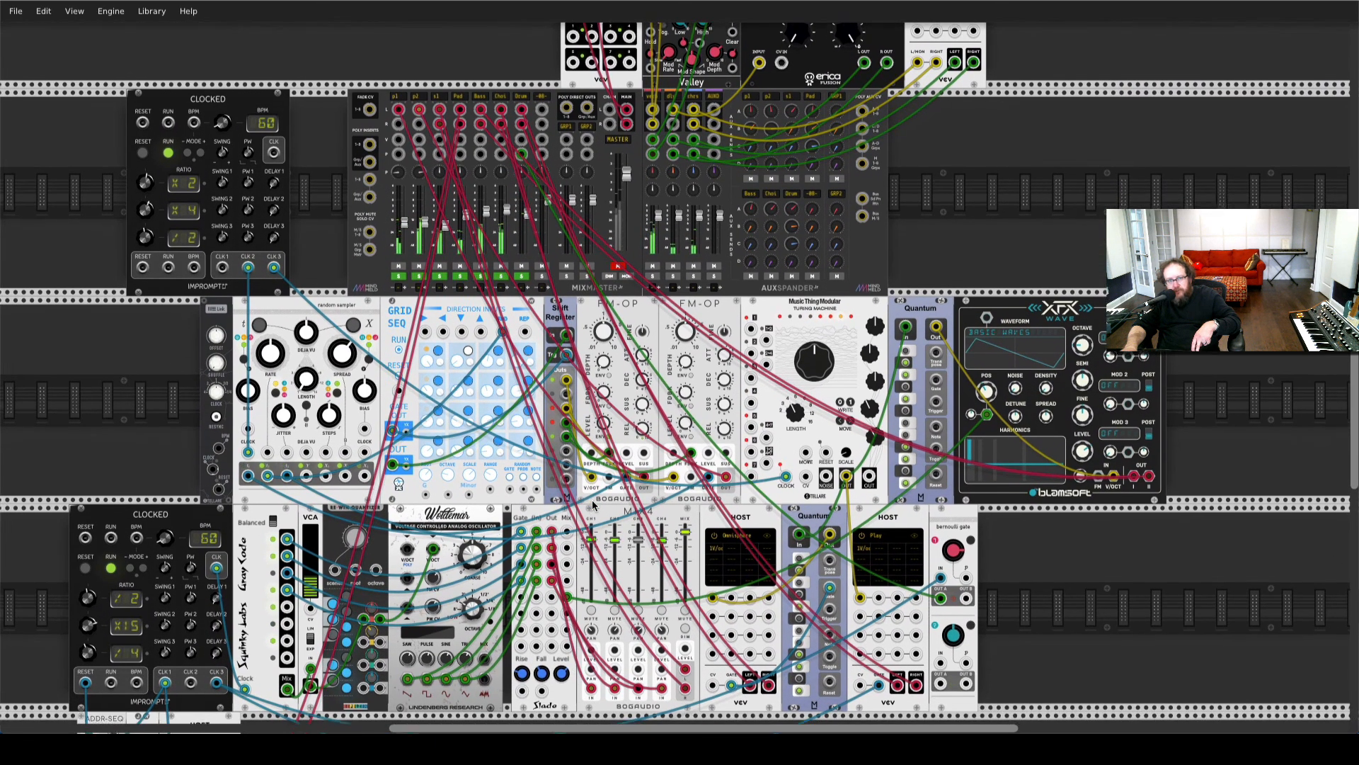